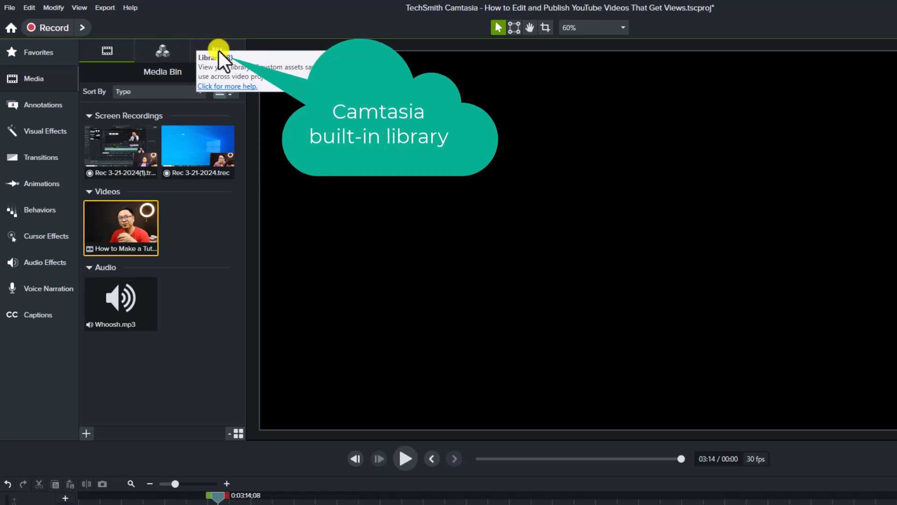
- Place the recording Rec 3-21-2024(1).trec at the start of the timeline on Tracks 2 and 3, and move the playhead to about 0:08
{"action": "left_click", "coordinate": [34, 79]}
{"action": "left_click", "coordinate": [34, 80]}
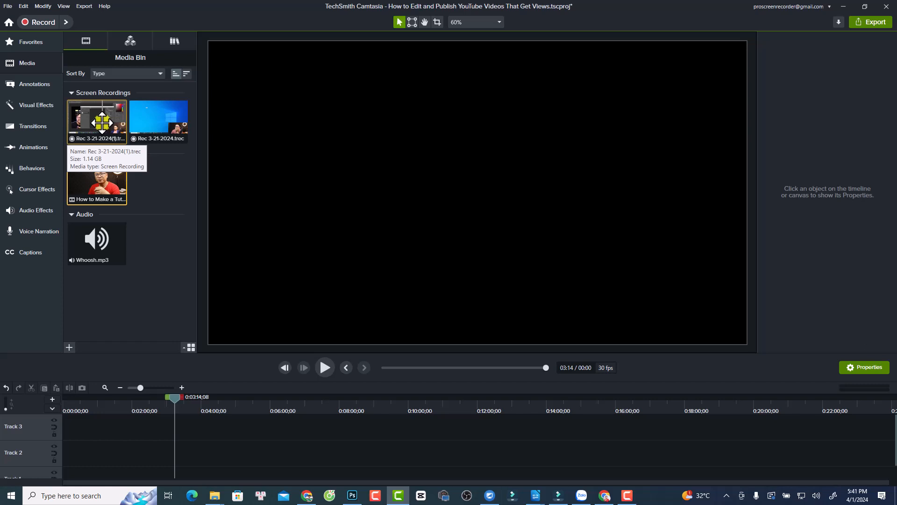
{"action": "left_click_drag", "start_coordinate": [102, 123], "coordinate": [58, 445]}
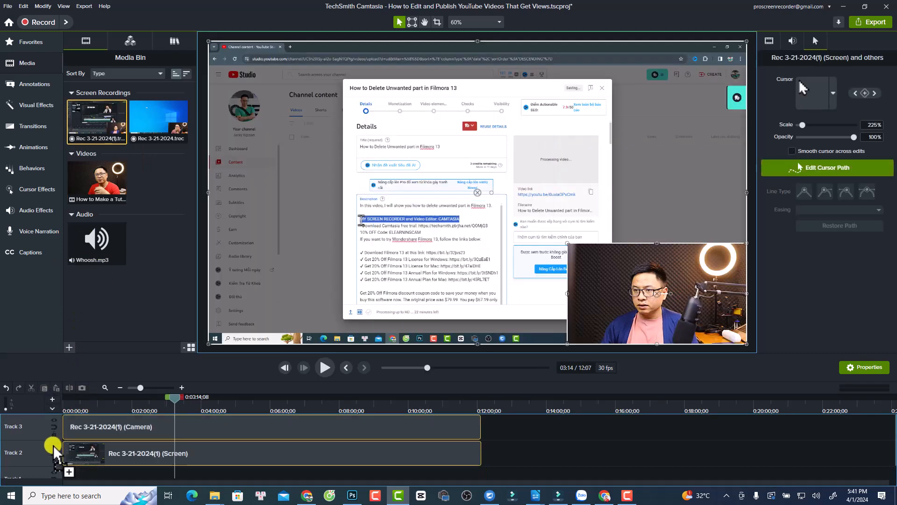
{"action": "left_click", "coordinate": [68, 407]}
- Examine the camera clip on Track 3 and the screen clip on Track 2 by selecting each in turn
{"action": "left_click", "coordinate": [163, 408]}
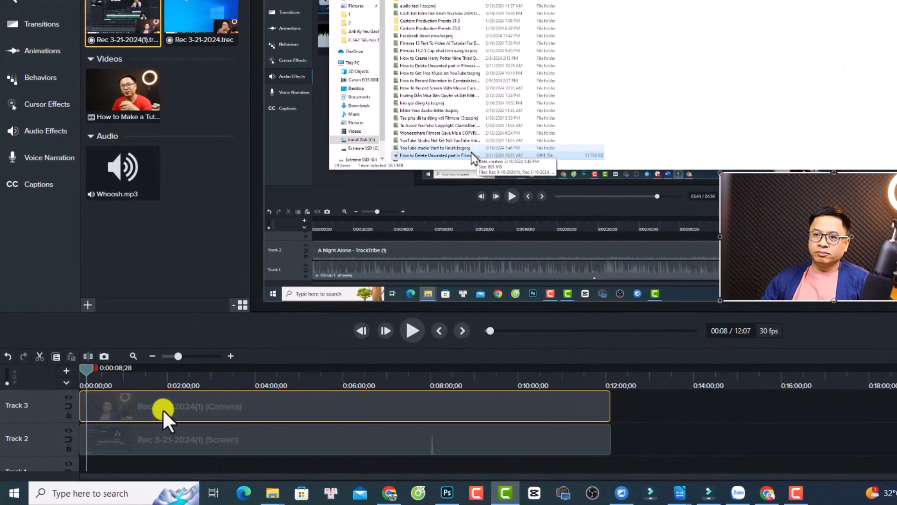
{"action": "left_click", "coordinate": [152, 442]}
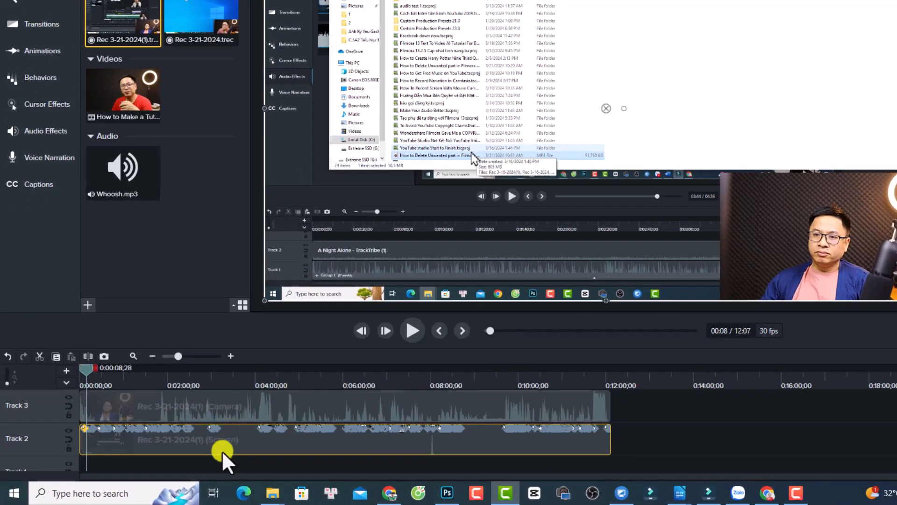
{"action": "left_click", "coordinate": [162, 412]}
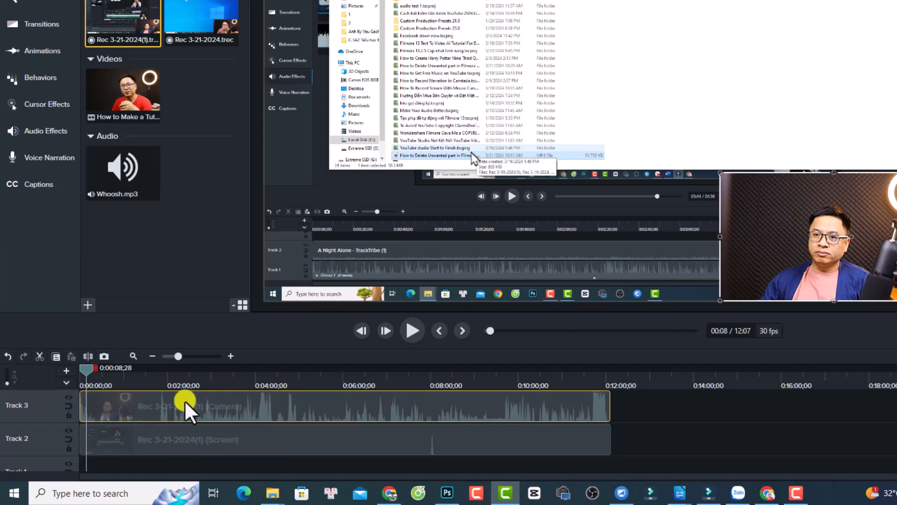
{"action": "left_click", "coordinate": [166, 438]}
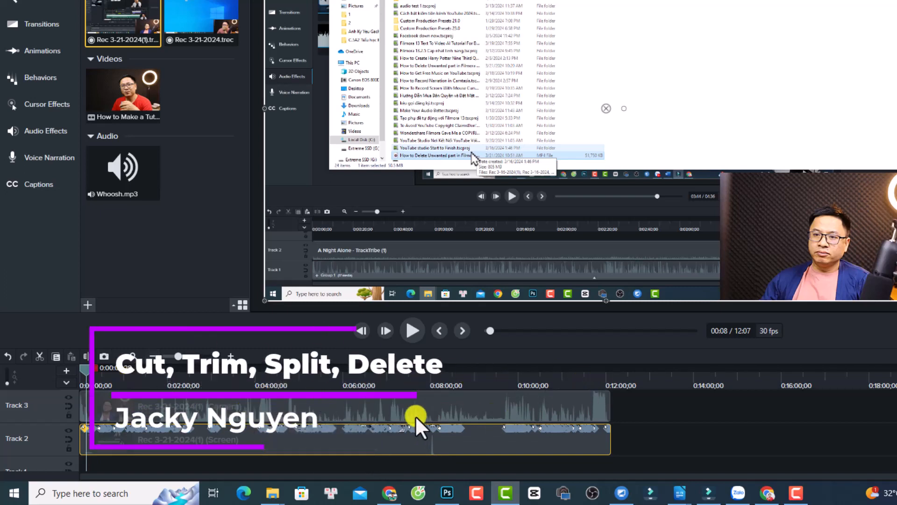
{"action": "left_click", "coordinate": [361, 412]}
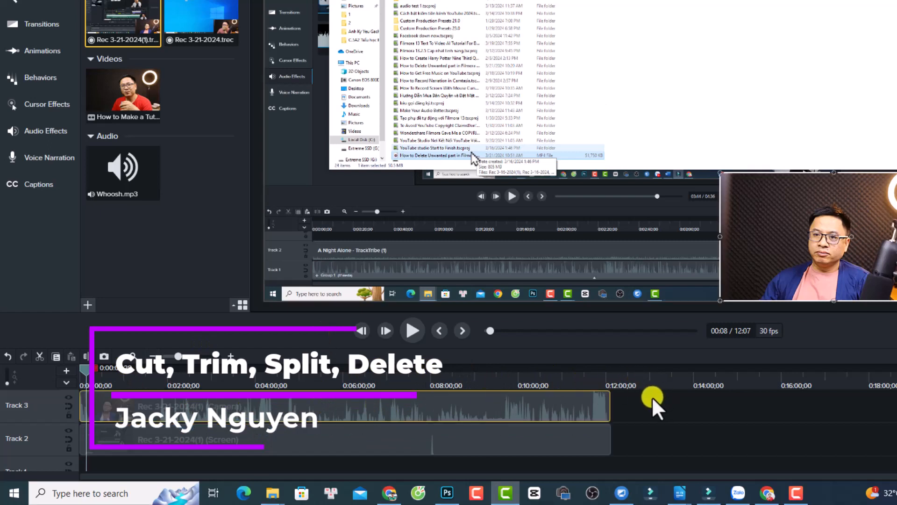
{"action": "left_click", "coordinate": [496, 440]}
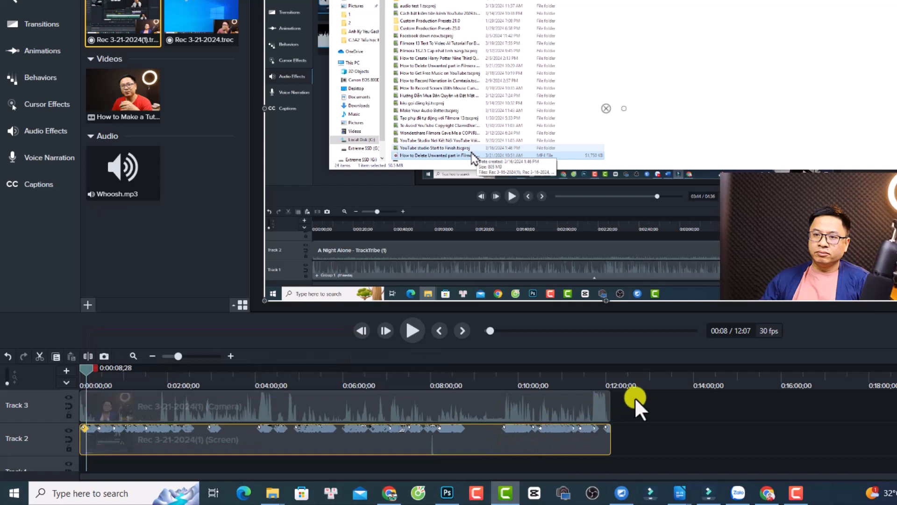
- Trim the camera and screen clips together so they start at about 2:16 and end at about 6:45
{"action": "left_click_drag", "start_coordinate": [634, 397], "coordinate": [365, 466]}
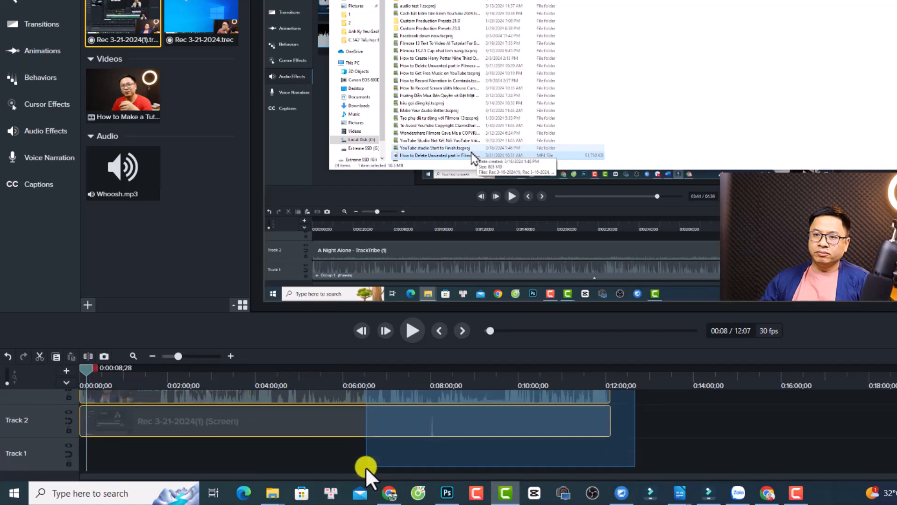
{"action": "scroll", "coordinate": [530, 430], "scroll_direction": "up", "scroll_amount": 1}
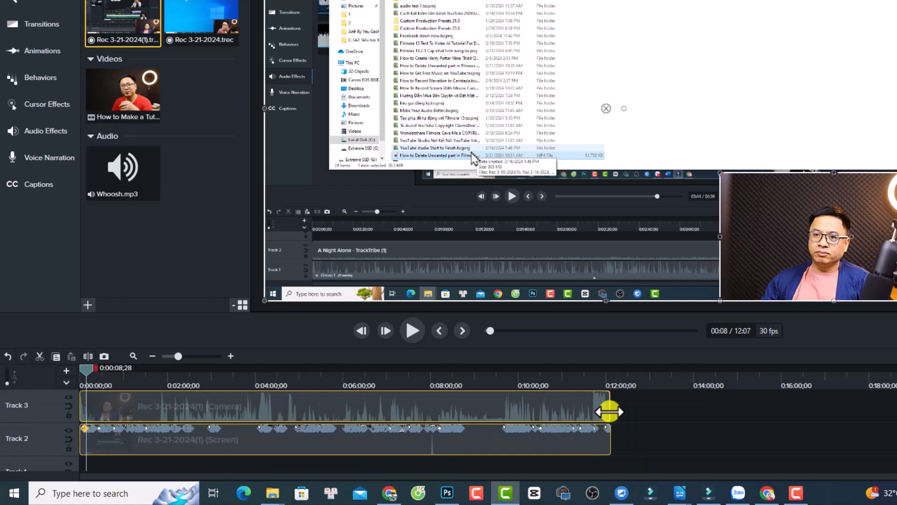
{"action": "left_click_drag", "start_coordinate": [608, 411], "coordinate": [375, 415]}
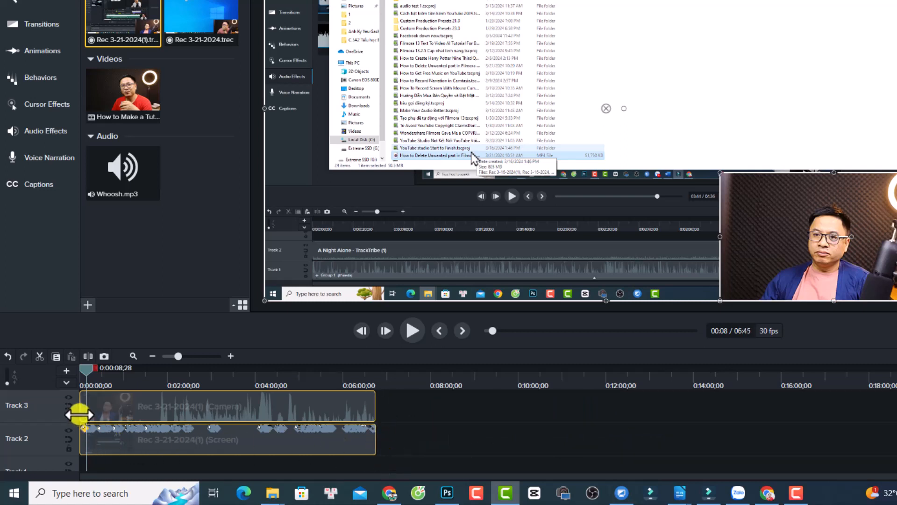
{"action": "left_click_drag", "start_coordinate": [78, 414], "coordinate": [197, 408]}
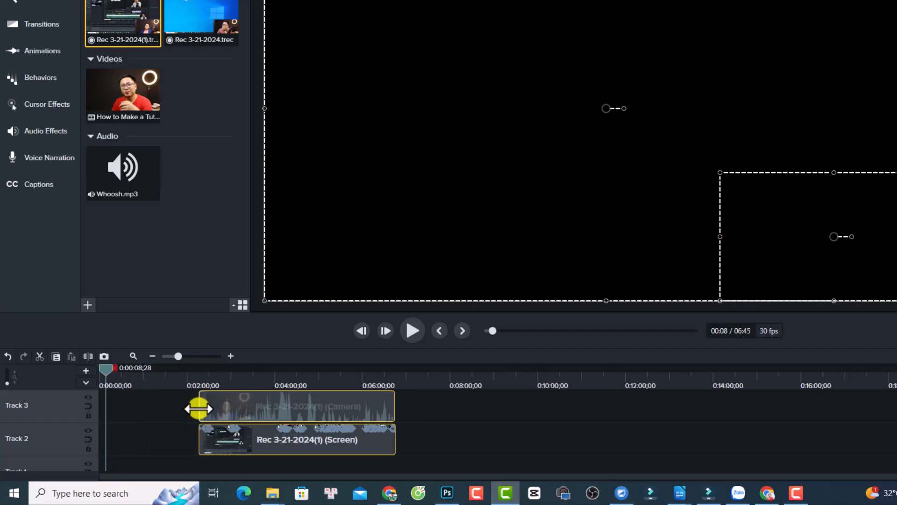
- Play the trimmed clips from their start and preview further points at about 4:10 and 5:51
{"action": "left_click", "coordinate": [191, 378]}
{"action": "key", "text": "space"}
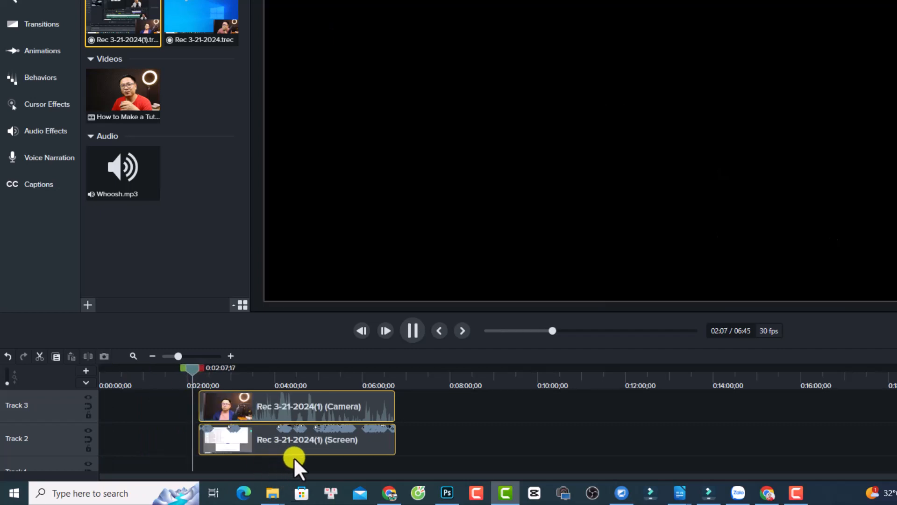
{"action": "left_click_drag", "start_coordinate": [193, 367], "coordinate": [199, 369]}
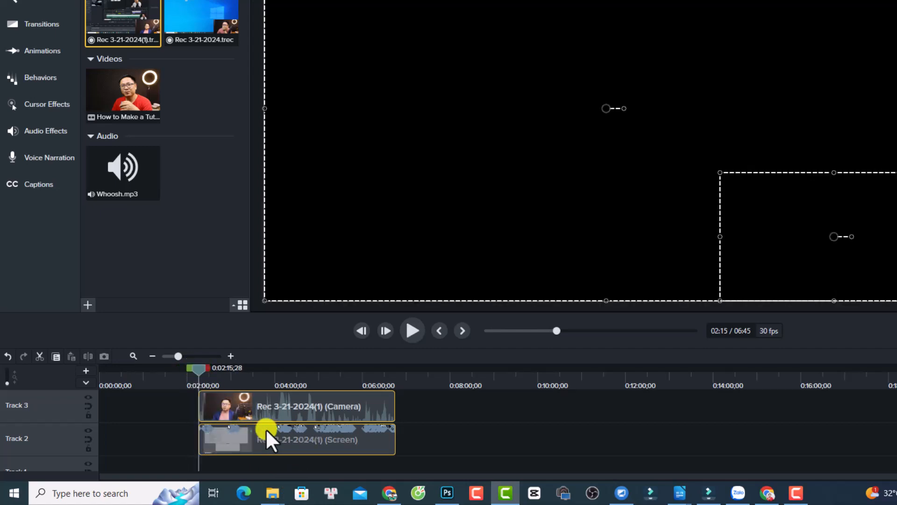
{"action": "key", "text": "space"}
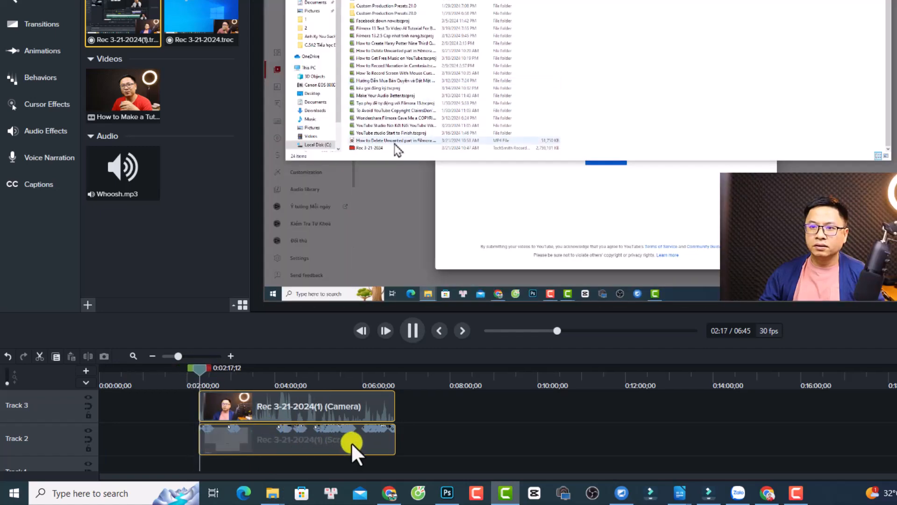
{"action": "key", "text": "space"}
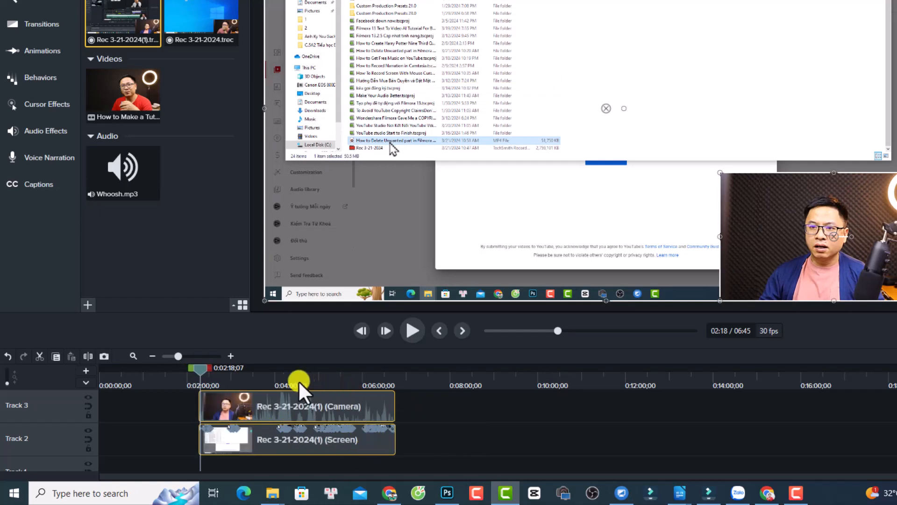
{"action": "left_click", "coordinate": [298, 381]}
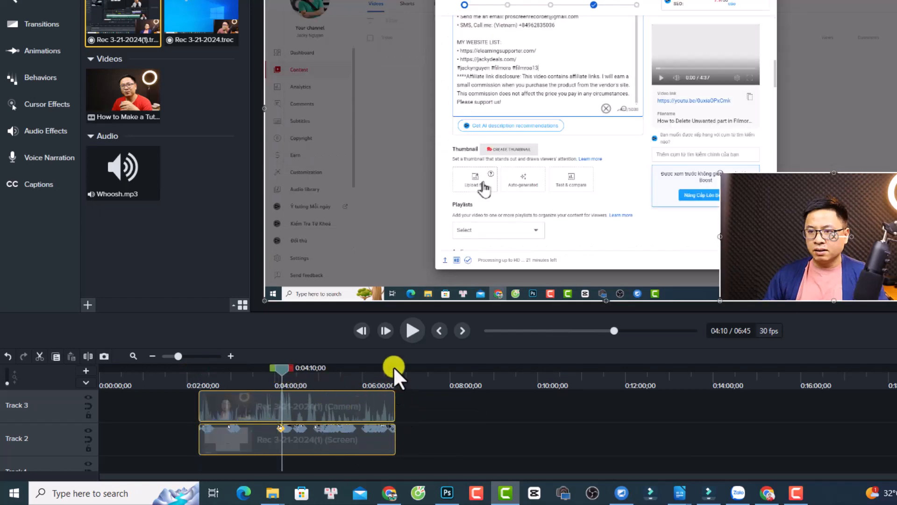
{"action": "left_click", "coordinate": [416, 388]}
{"action": "left_click", "coordinate": [355, 372]}
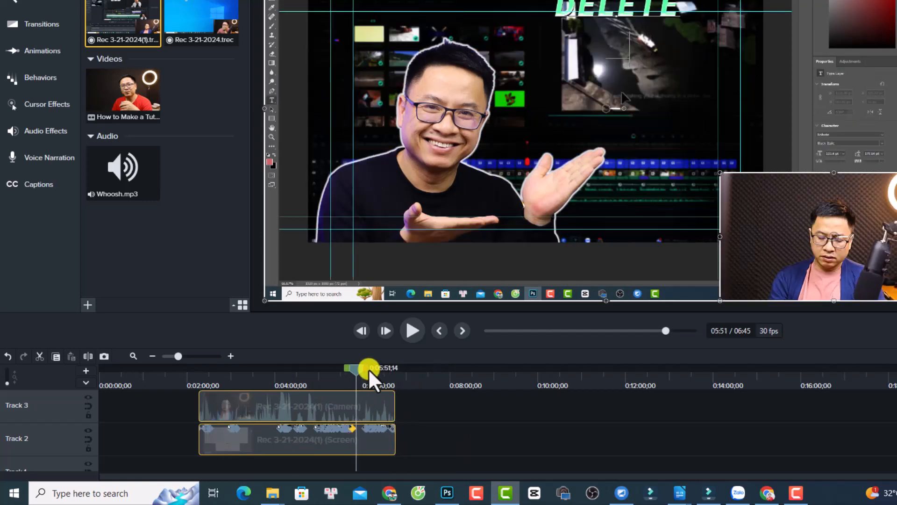
- Cut the ranges from 4:59;16 to 5:52;09 and from 3:59;14 to 4:59;16 out of both clips
{"action": "left_click_drag", "start_coordinate": [357, 368], "coordinate": [318, 371]}
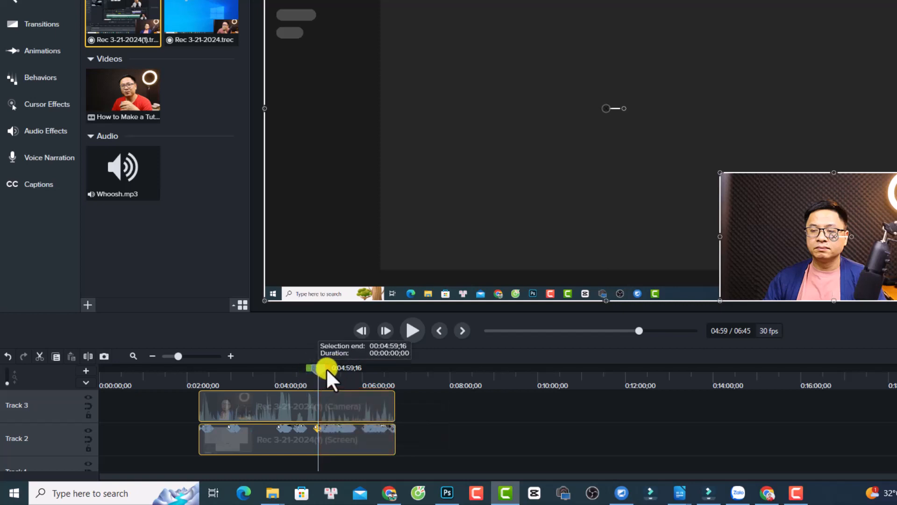
{"action": "left_click_drag", "start_coordinate": [327, 368], "coordinate": [365, 373]}
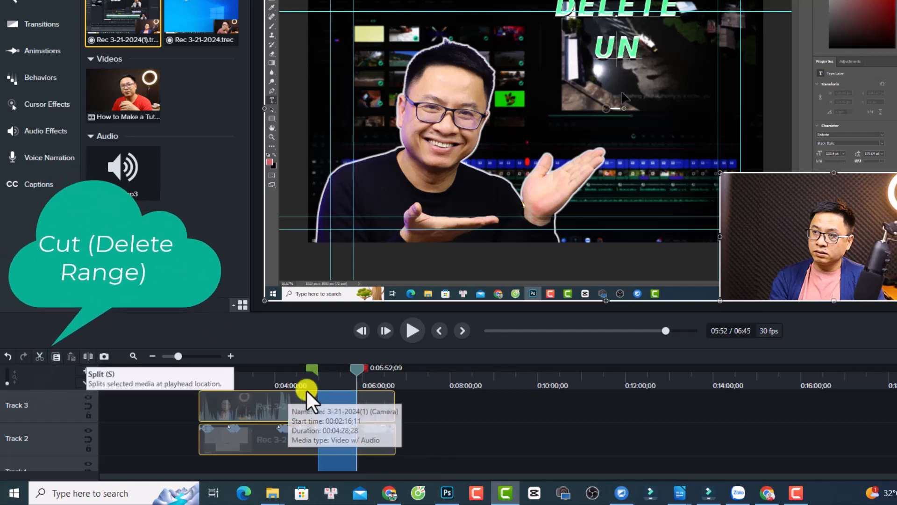
{"action": "left_click", "coordinate": [40, 356]}
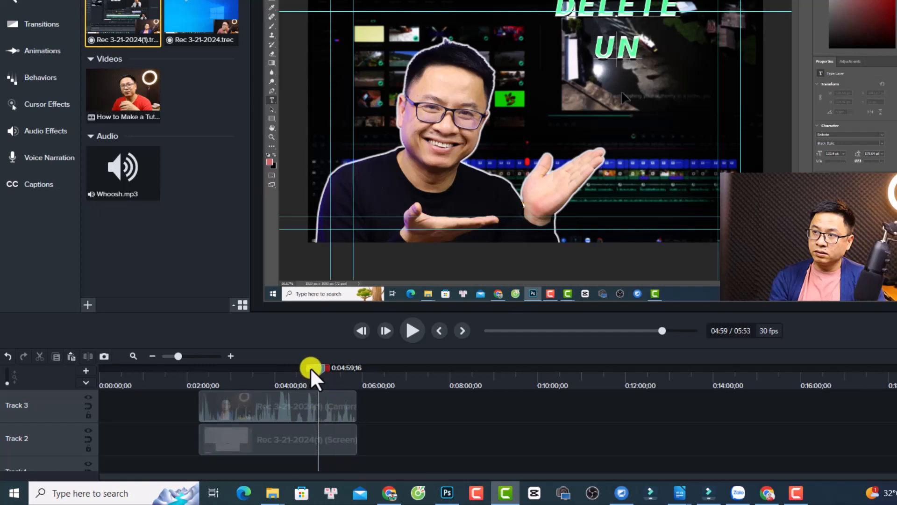
{"action": "left_click_drag", "start_coordinate": [309, 367], "coordinate": [264, 368]}
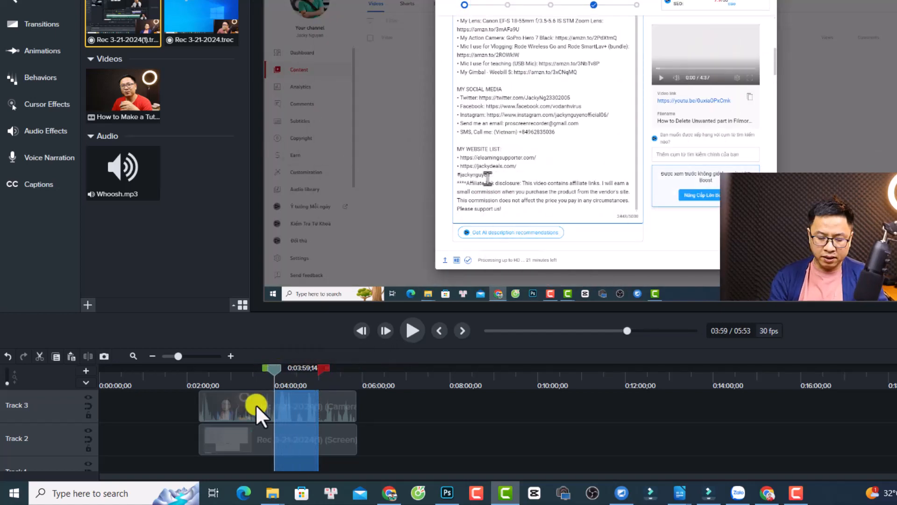
{"action": "left_click", "coordinate": [41, 357]}
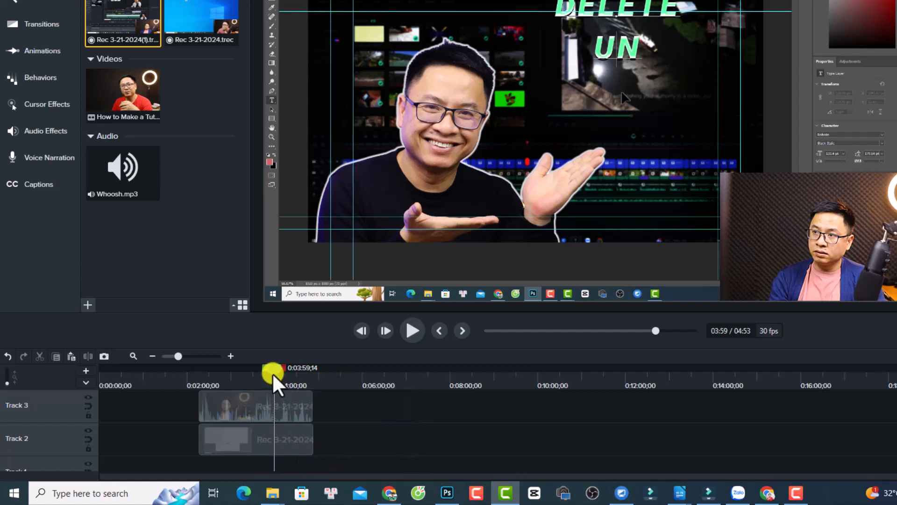
- Split the camera and screen clips together at 3:20;15 and at 4:08;11
{"action": "left_click_drag", "start_coordinate": [273, 372], "coordinate": [245, 372]}
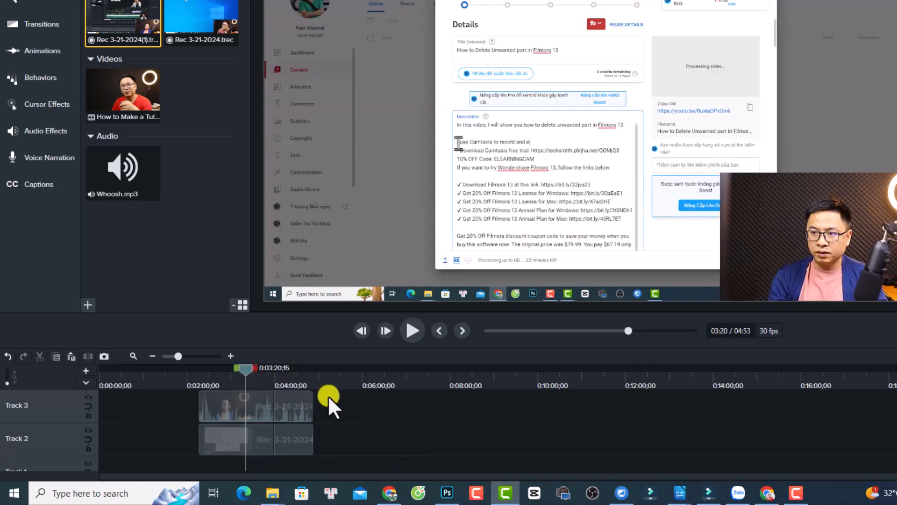
{"action": "left_click_drag", "start_coordinate": [328, 395], "coordinate": [231, 452]}
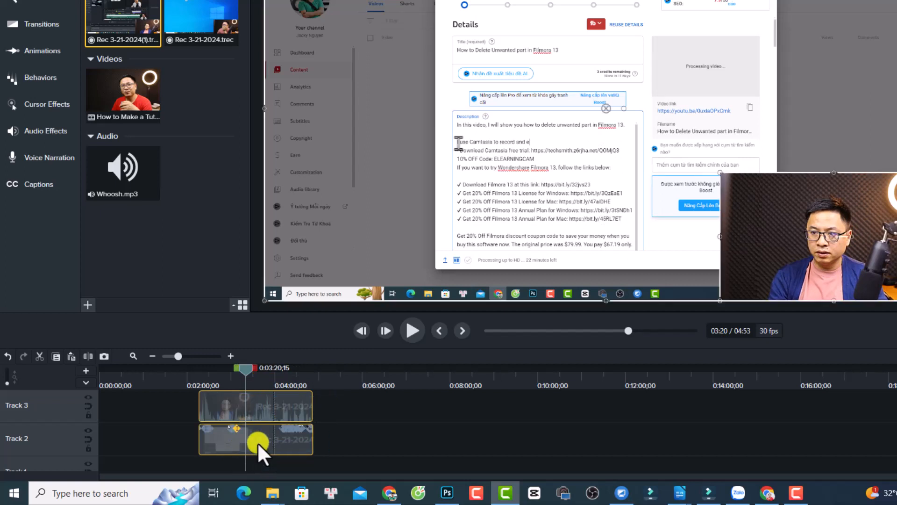
{"action": "key", "text": "s"}
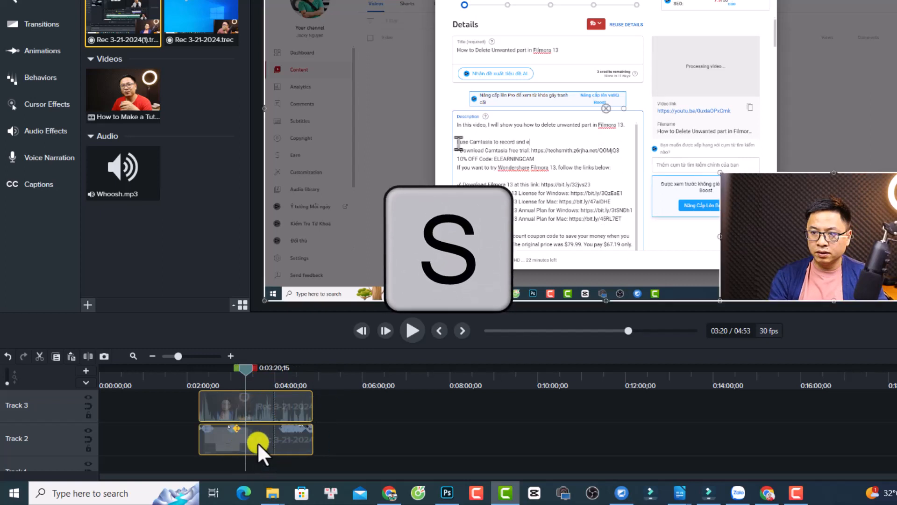
{"action": "left_click", "coordinate": [279, 375]}
{"action": "left_click_drag", "start_coordinate": [328, 405], "coordinate": [283, 440]}
{"action": "key", "text": "s"}
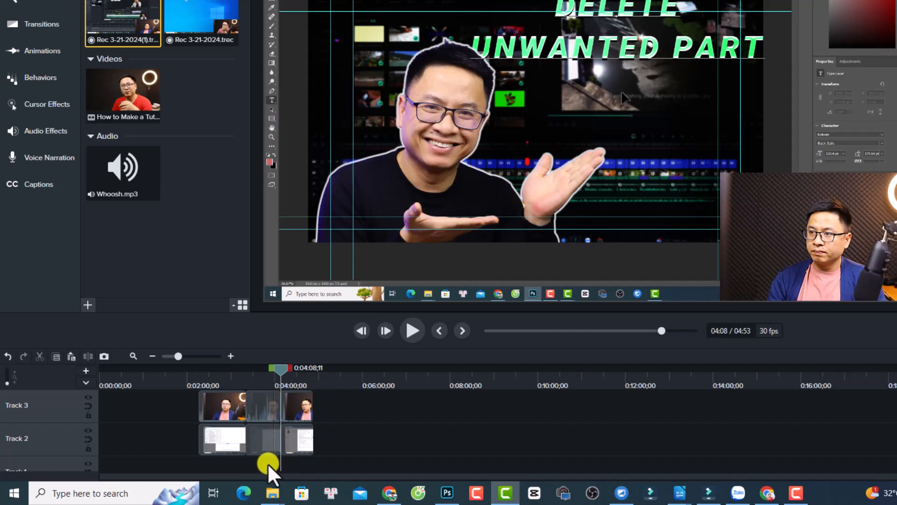
- Delete the middle segments between 3:20;15 and 4:08;11 on both tracks and undo that deletion
{"action": "left_click_drag", "start_coordinate": [267, 463], "coordinate": [262, 417]}
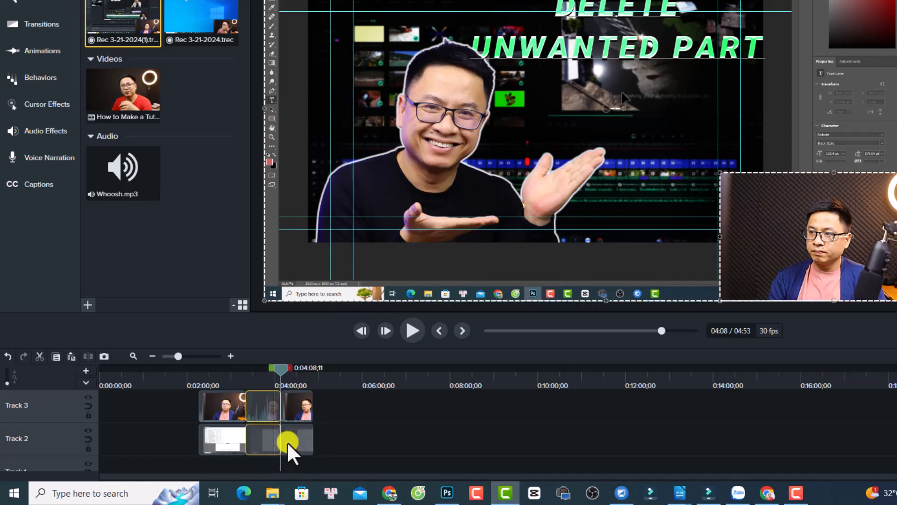
{"action": "key", "text": "Delete"}
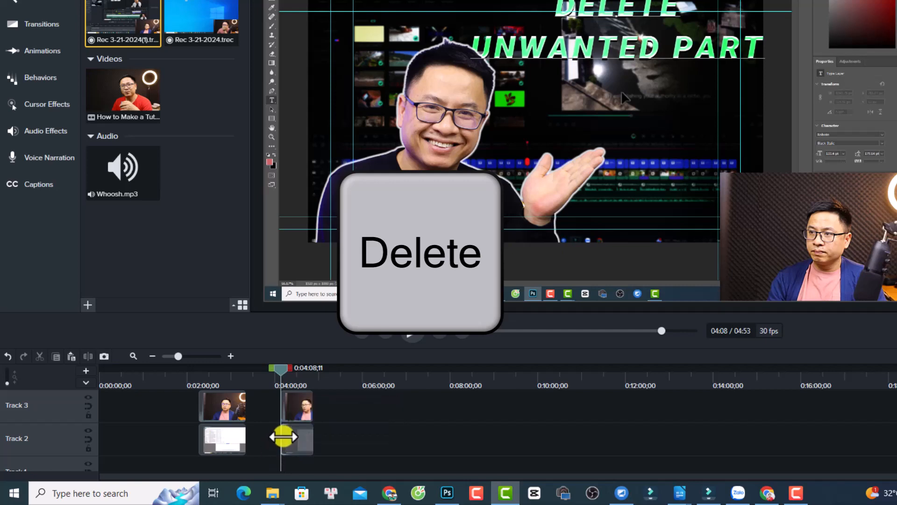
{"action": "key", "text": "ctrl+z"}
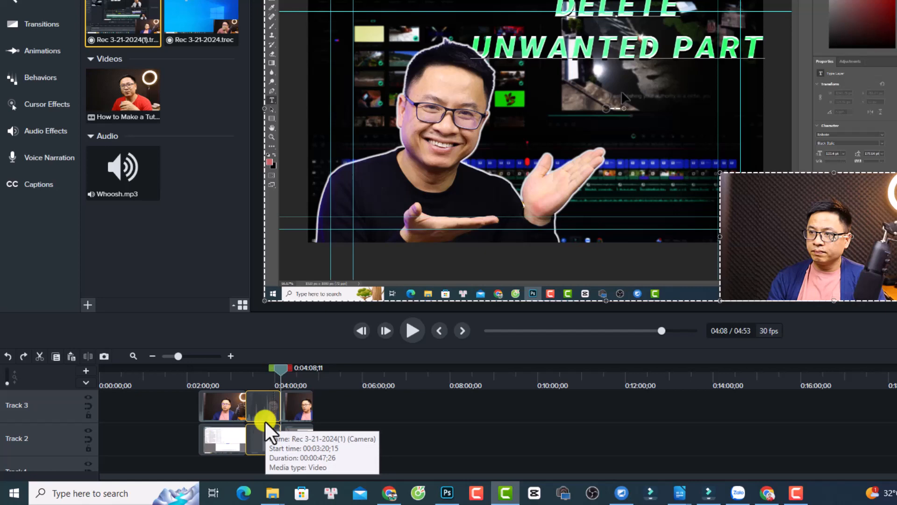
- Ripple delete the middle camera and screen segments between 3:20;15 and 4:08;11
{"action": "right_click", "coordinate": [255, 411]}
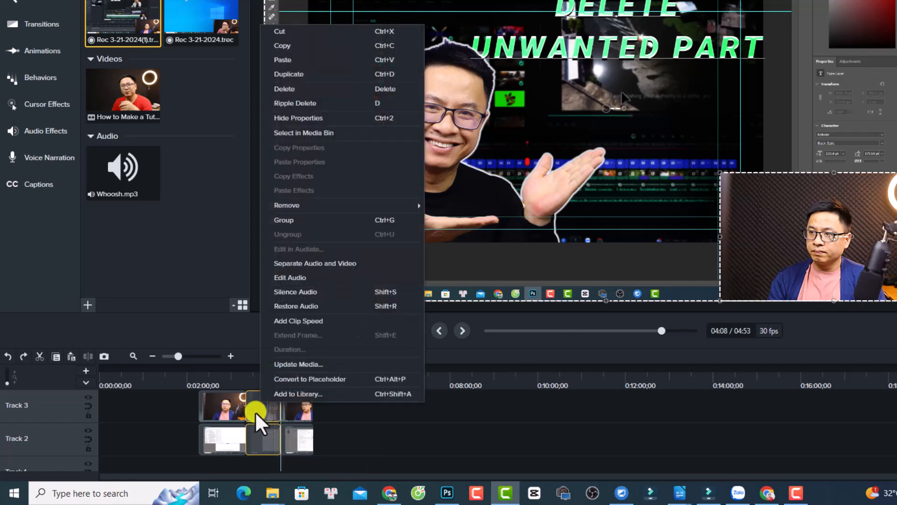
{"action": "left_click", "coordinate": [301, 102]}
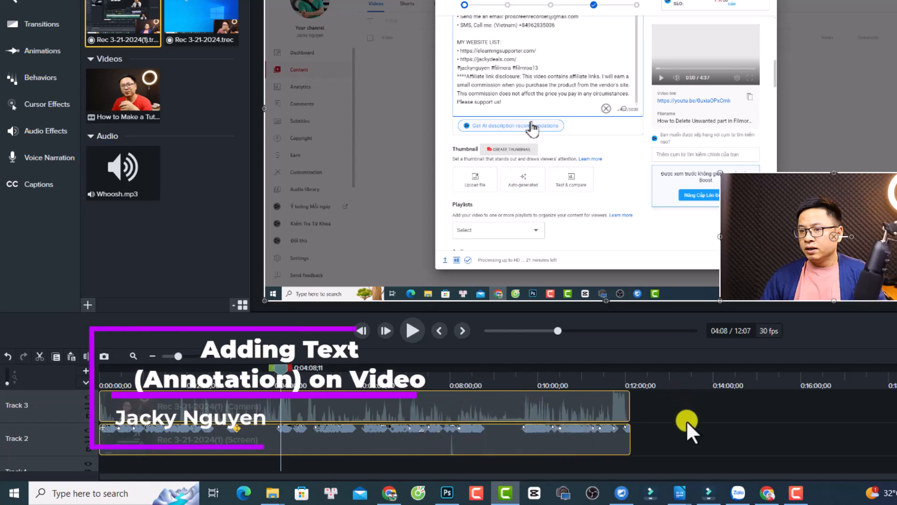
- Delete the camera clip from Track 3 and move the playhead to about 0:23 on the screen clip
{"action": "left_click", "coordinate": [201, 411]}
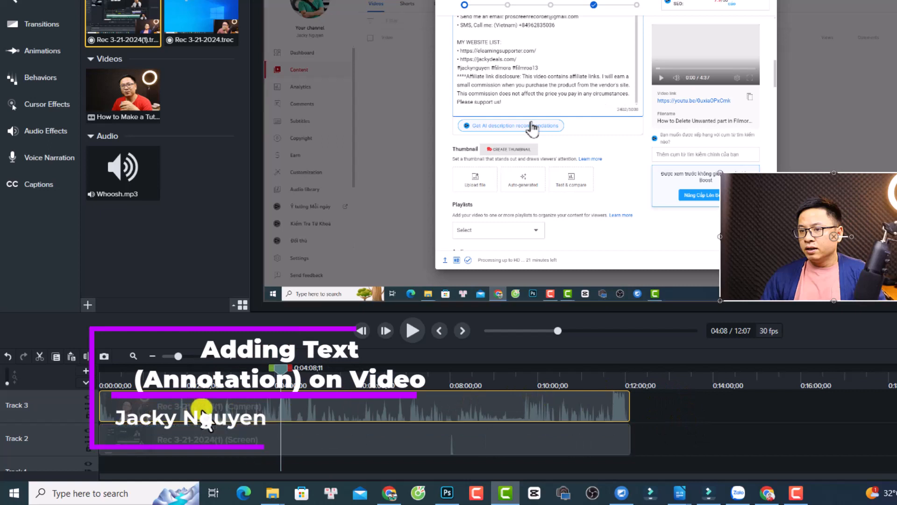
{"action": "key", "text": "Delete"}
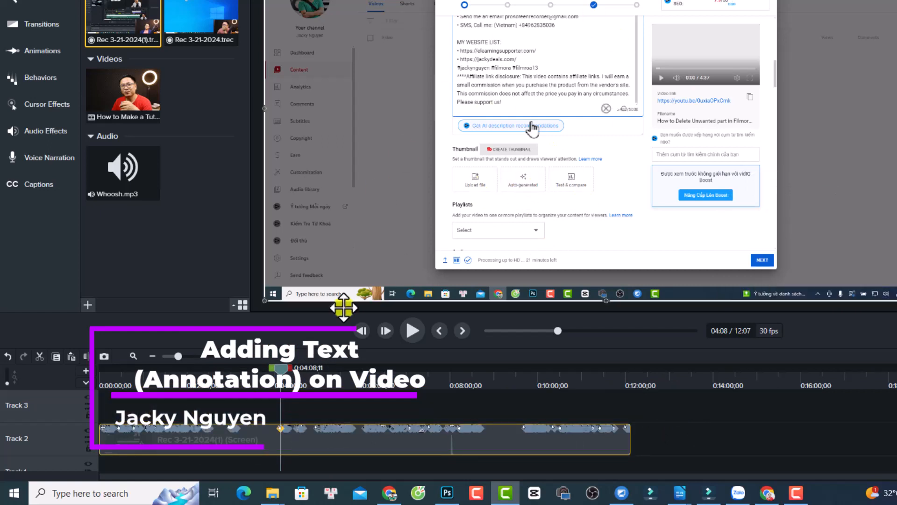
{"action": "left_click", "coordinate": [116, 376]}
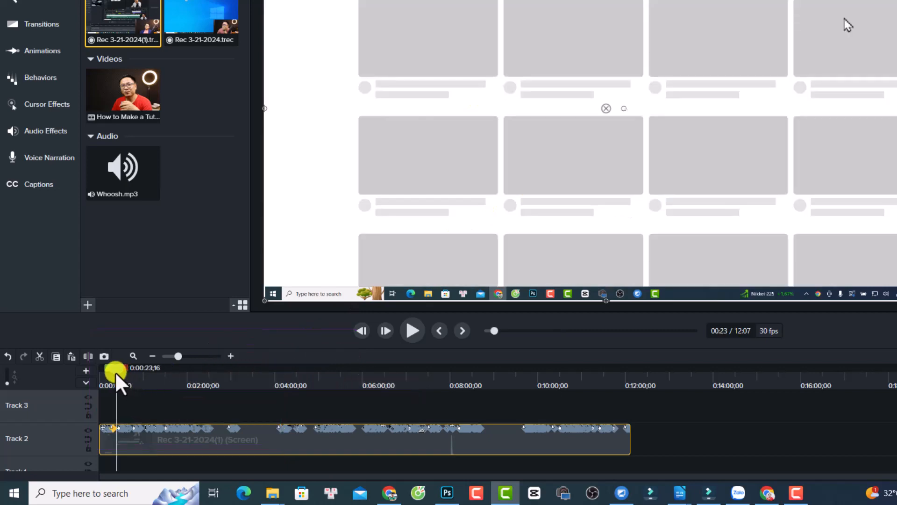
- Move the playhead to 0:01:53;19 and search the Camtasia Assets for "lower third"
{"action": "left_click_drag", "start_coordinate": [116, 373], "coordinate": [181, 376]}
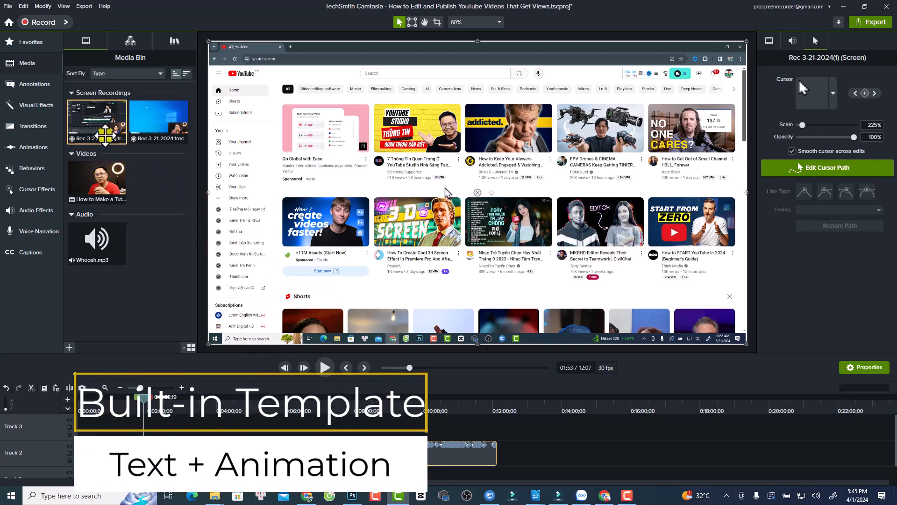
{"action": "left_click", "coordinate": [27, 65]}
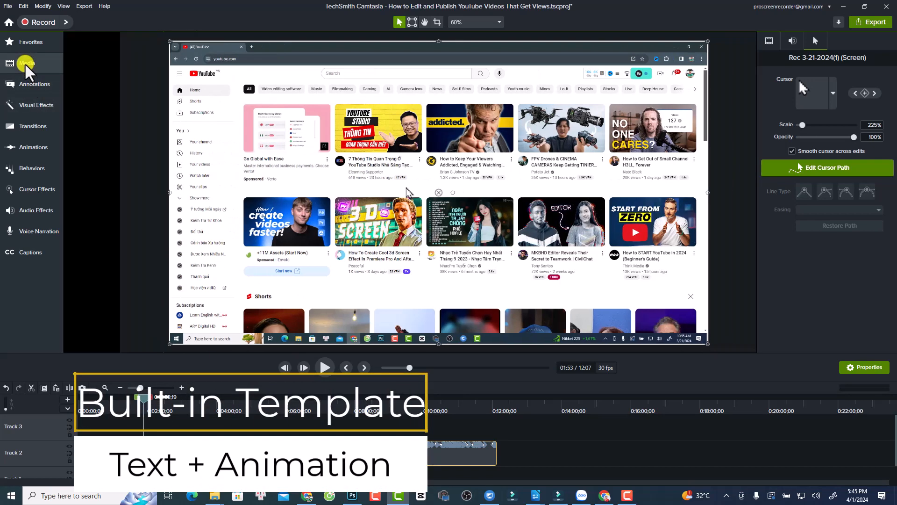
{"action": "left_click", "coordinate": [27, 65]}
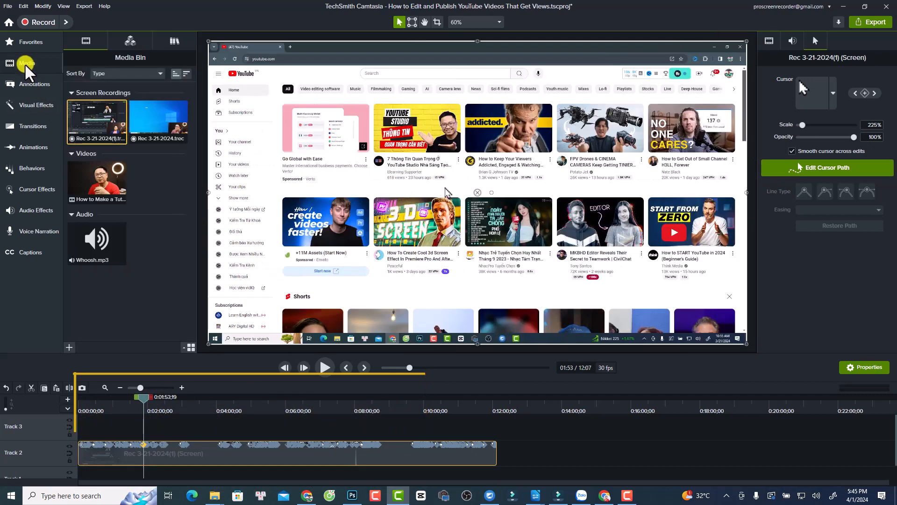
{"action": "left_click", "coordinate": [132, 45]}
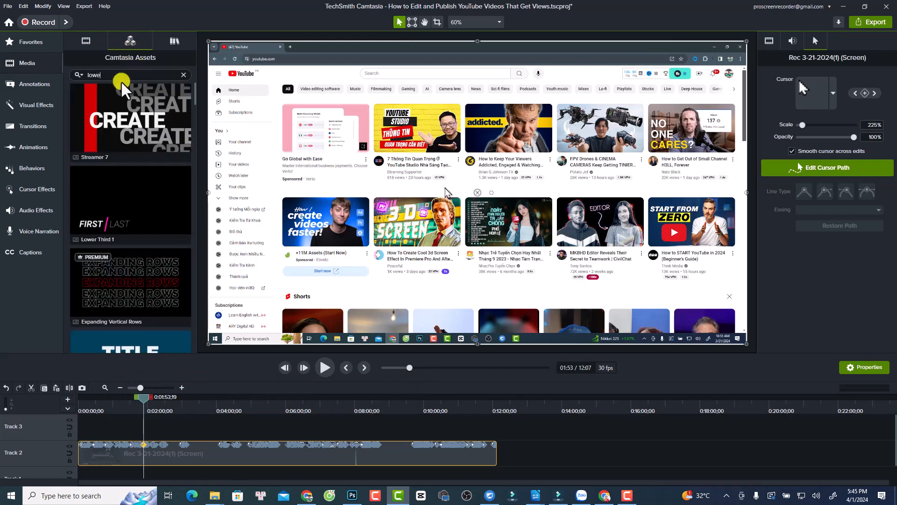
{"action": "type", "text": "lower third"}
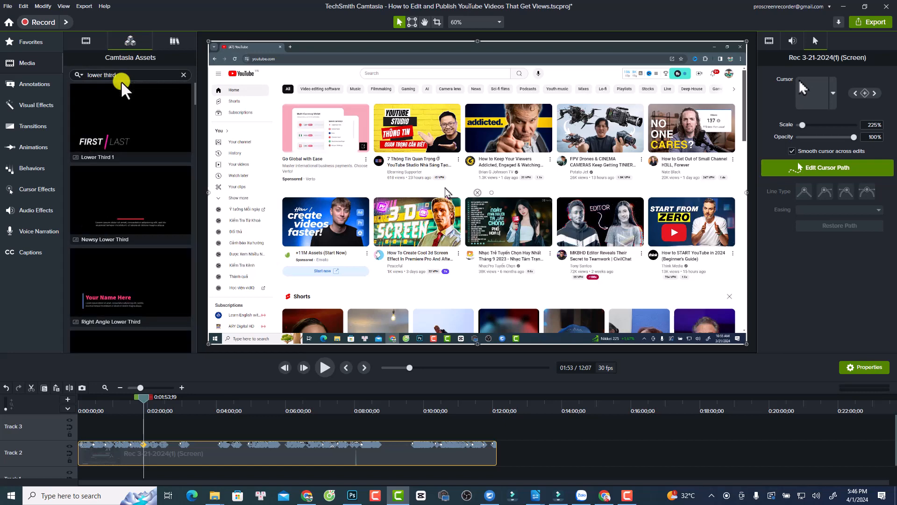
- Add the Round Bottom Lower Third to Track 3 at the playhead
{"action": "scroll", "coordinate": [111, 182], "scroll_direction": "down", "scroll_amount": 2}
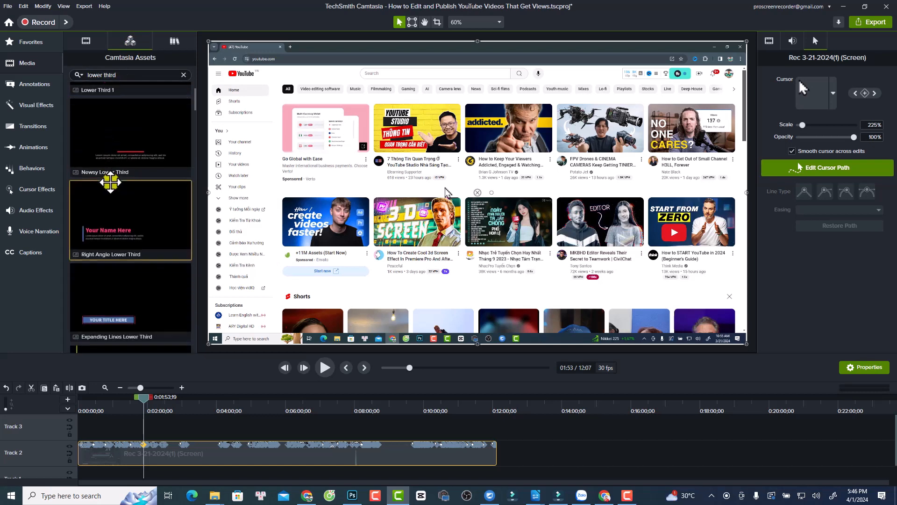
{"action": "scroll", "coordinate": [110, 182], "scroll_direction": "down", "scroll_amount": 5}
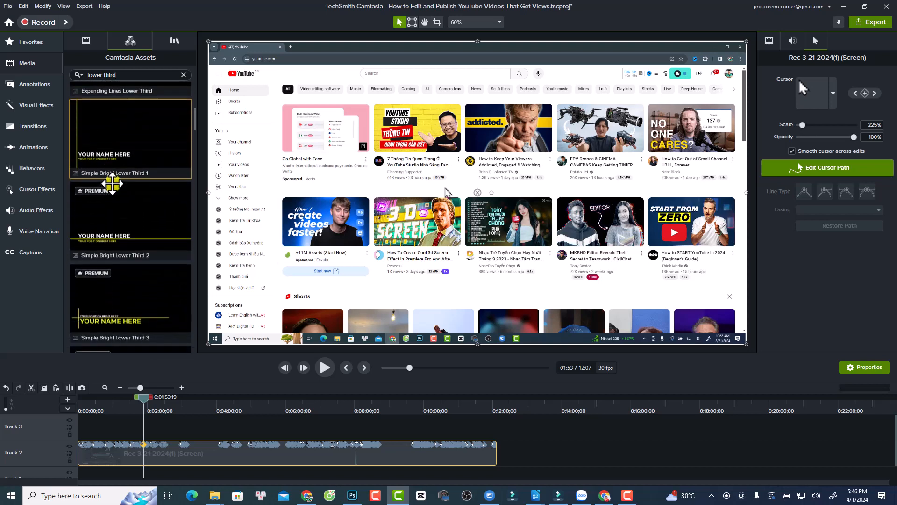
{"action": "scroll", "coordinate": [113, 184], "scroll_direction": "down", "scroll_amount": 5}
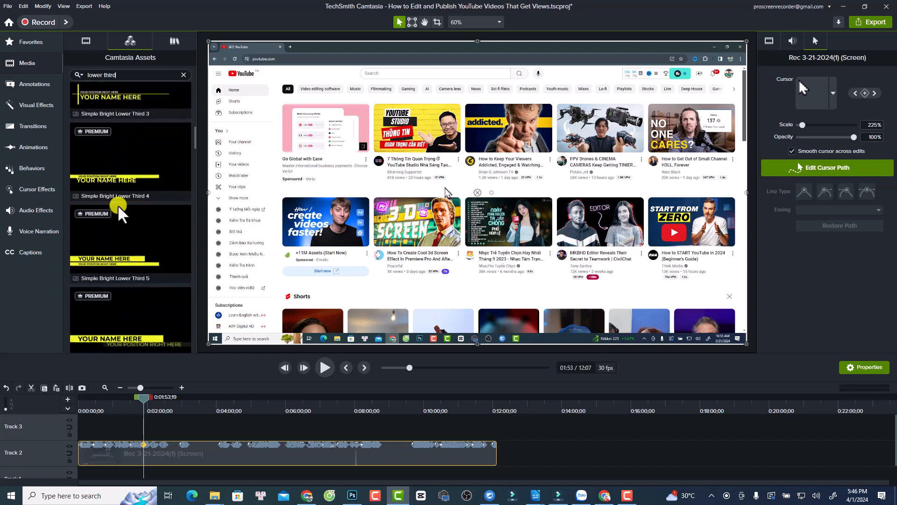
{"action": "scroll", "coordinate": [119, 212], "scroll_direction": "down", "scroll_amount": 5}
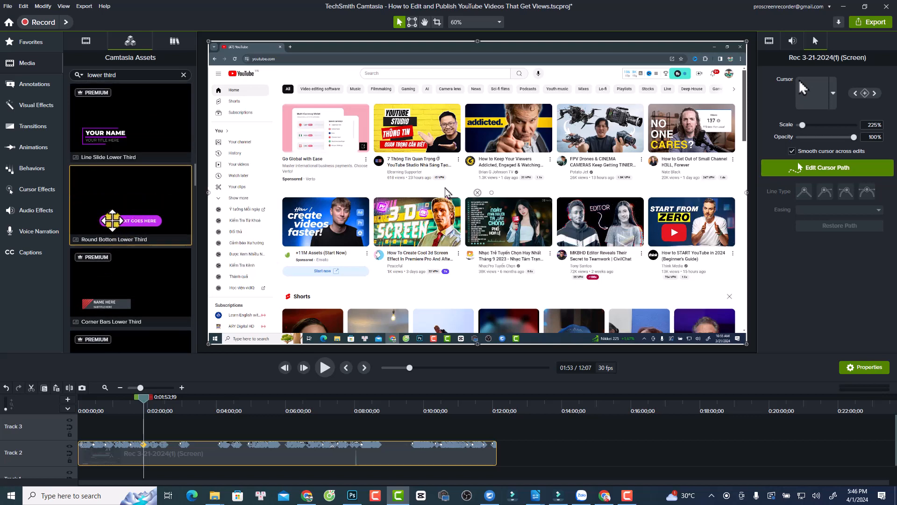
{"action": "left_click_drag", "start_coordinate": [108, 229], "coordinate": [146, 426]}
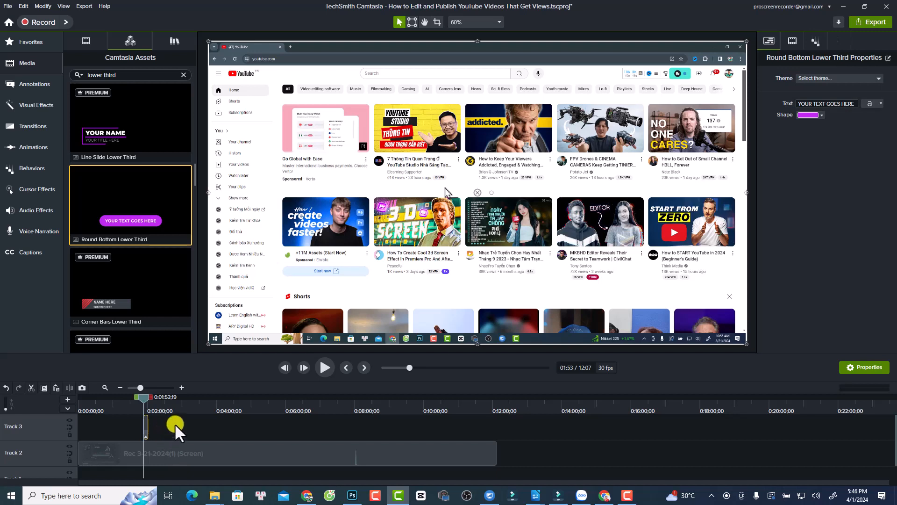
- Shift the lower third clip earlier on Track 3 to start at about 0:01:52 and play it back
{"action": "scroll", "coordinate": [209, 419], "scroll_direction": "up", "scroll_amount": 8}
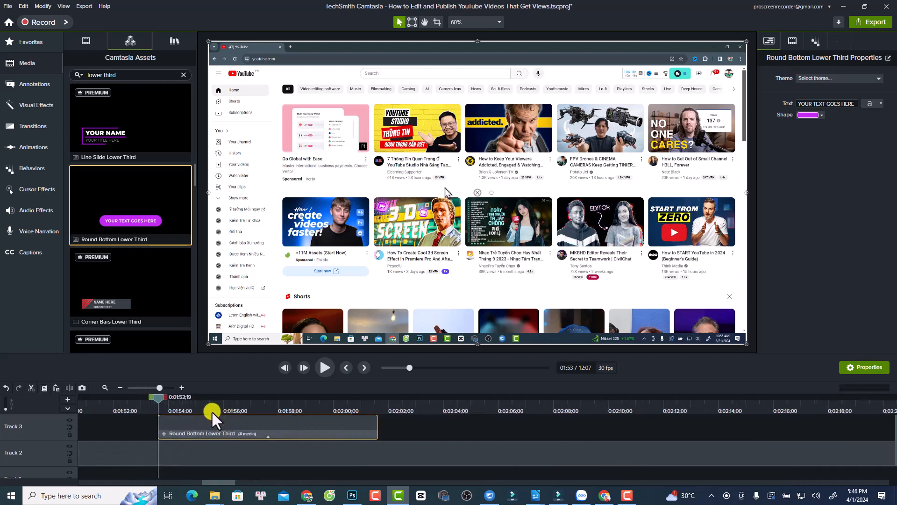
{"action": "left_click_drag", "start_coordinate": [195, 420], "coordinate": [165, 420]}
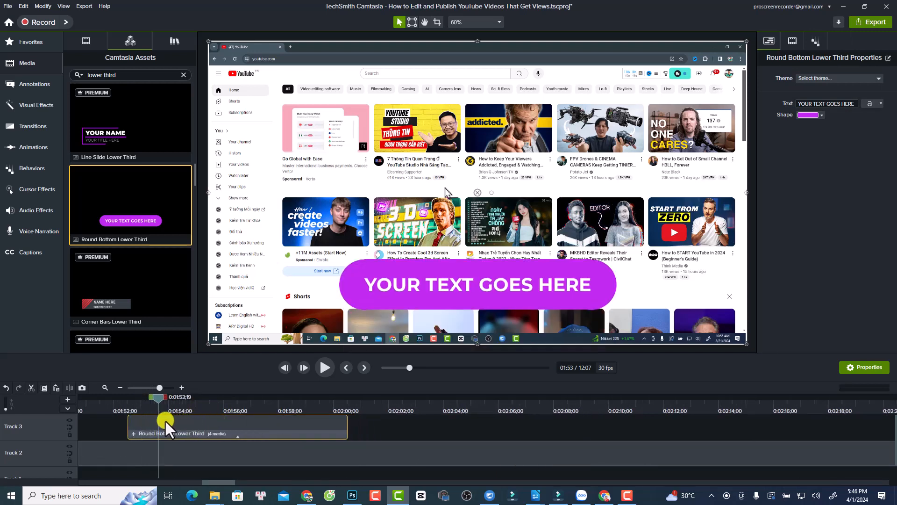
{"action": "left_click", "coordinate": [117, 405]}
{"action": "key", "text": "space"}
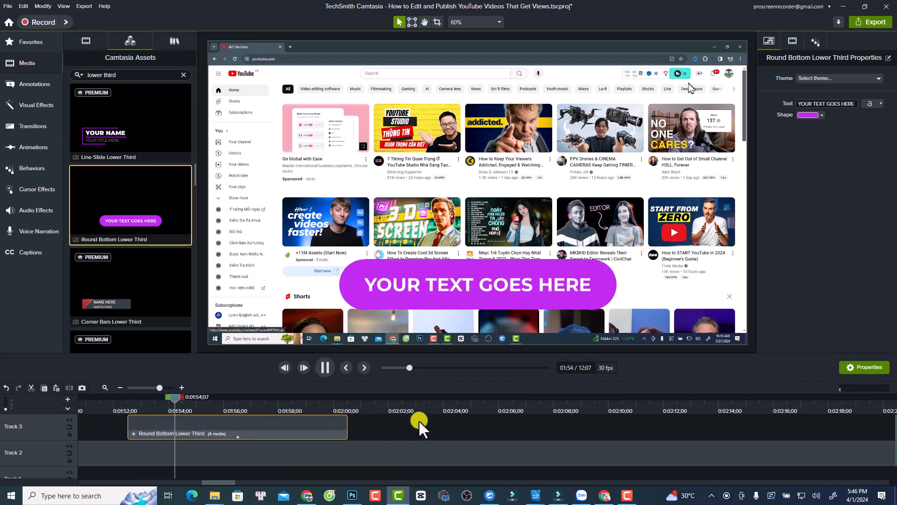
{"action": "left_click", "coordinate": [429, 297]}
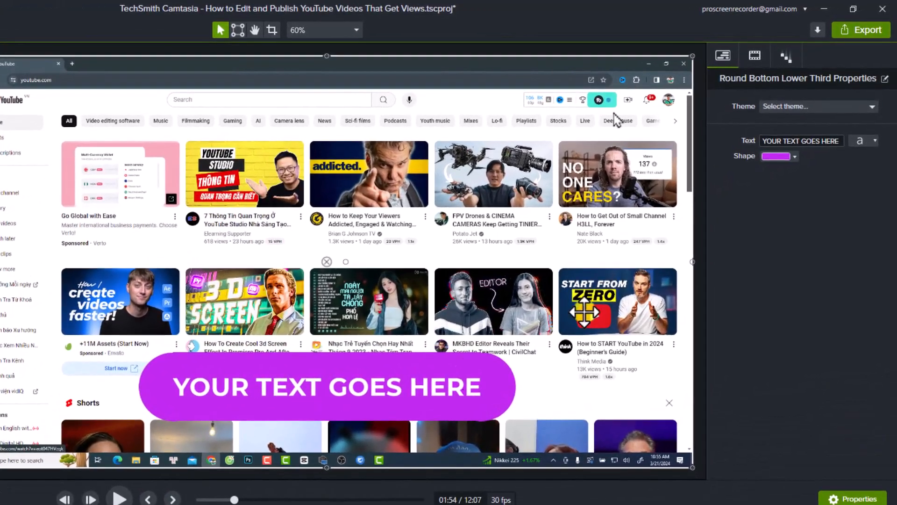
- Set the lower third's text to "YouTube Homa Page" and its font size to 82
{"action": "left_click", "coordinate": [814, 140]}
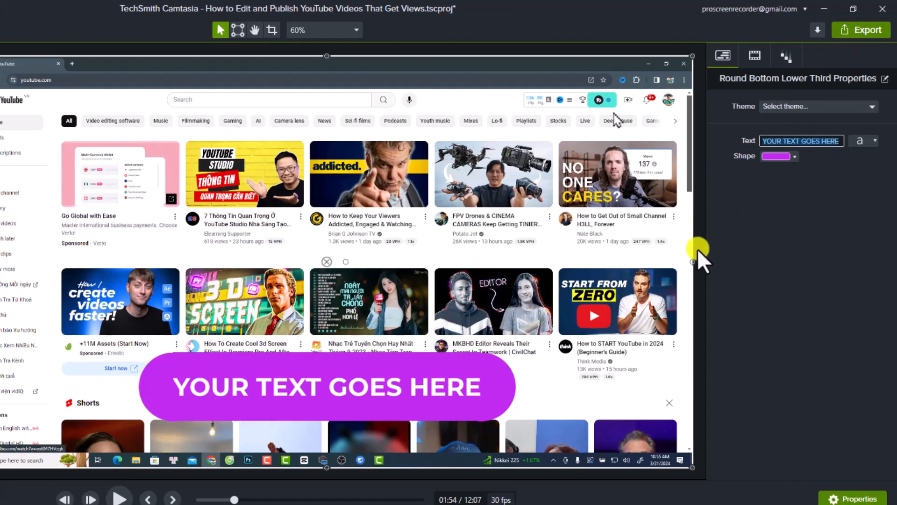
{"action": "type", "text": "YouTube Homa Page"}
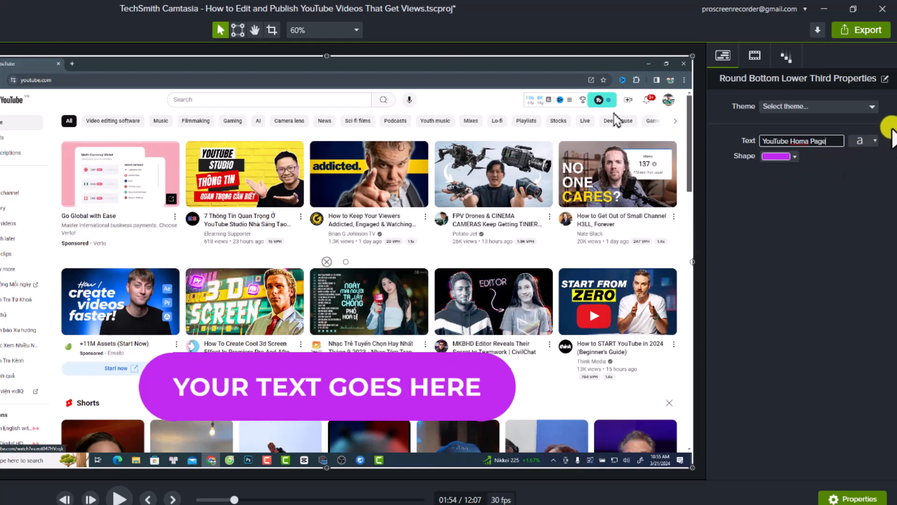
{"action": "left_click", "coordinate": [869, 141]}
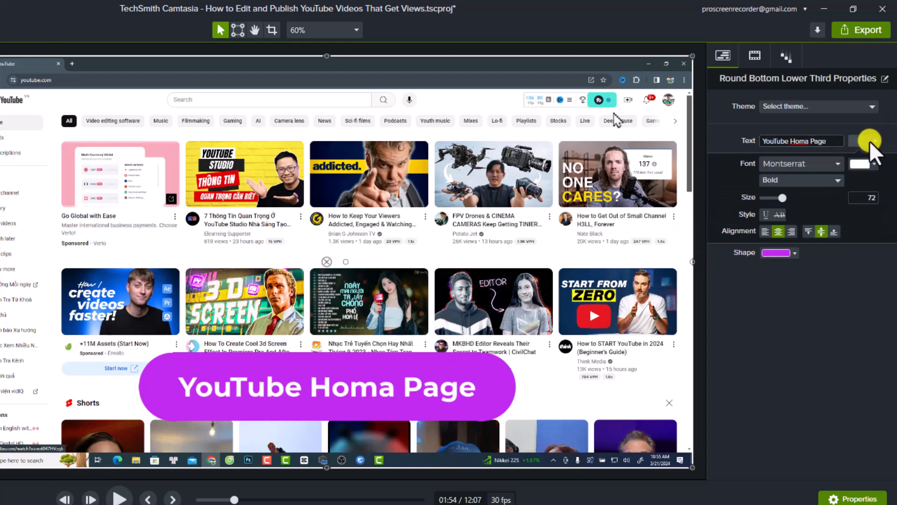
{"action": "left_click", "coordinate": [789, 180]}
{"action": "left_click", "coordinate": [753, 189]}
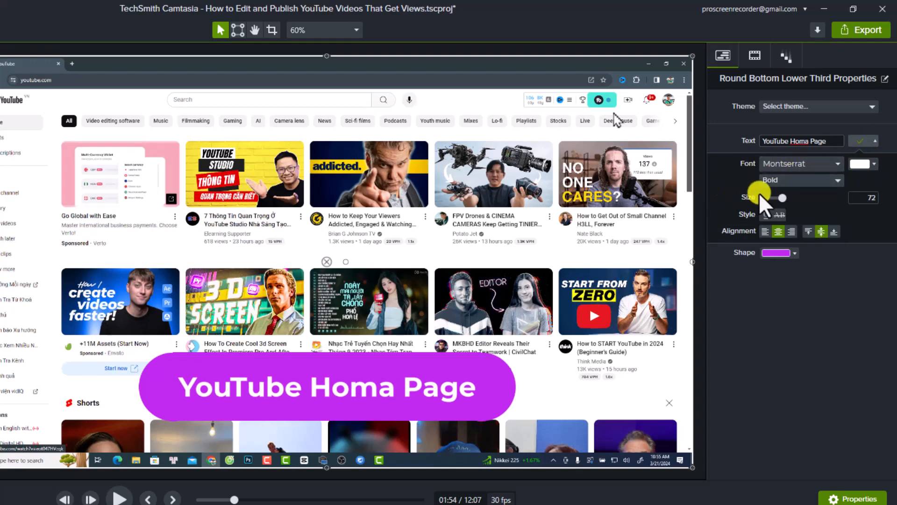
{"action": "left_click_drag", "start_coordinate": [781, 197], "coordinate": [782, 198]}
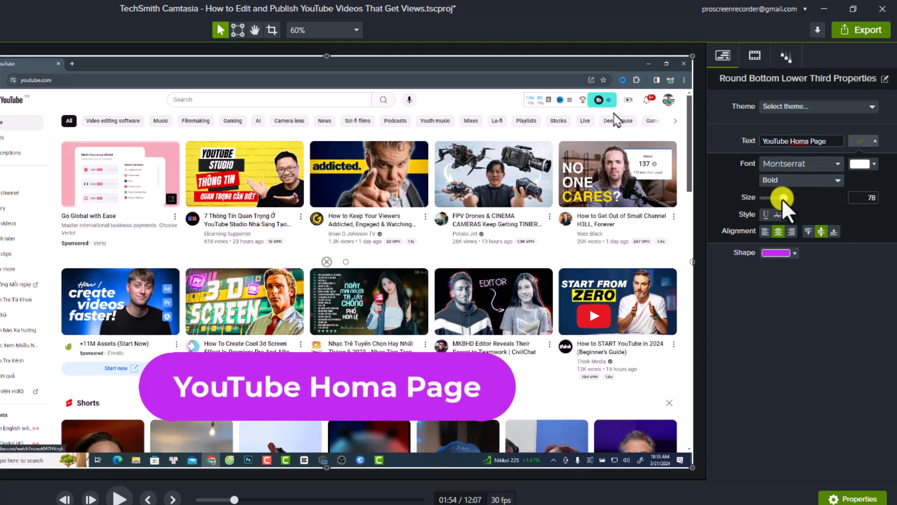
{"action": "left_click", "coordinate": [794, 254]}
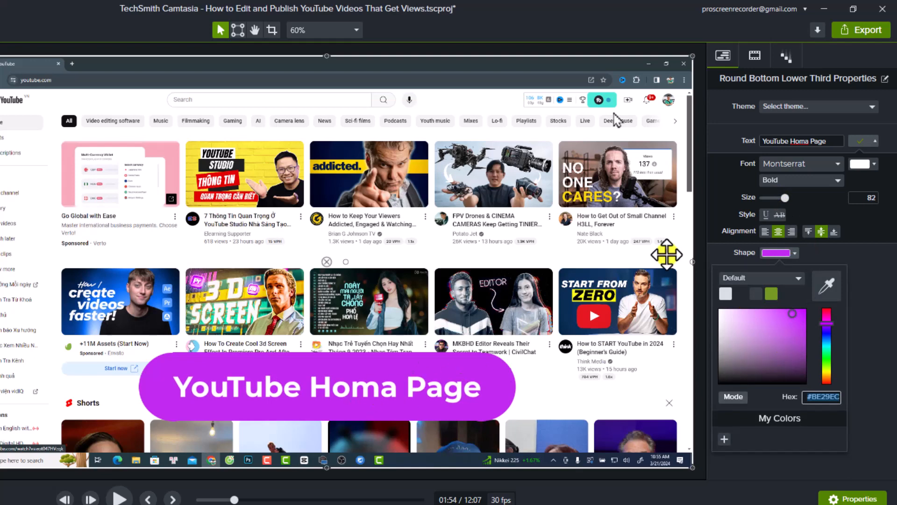
- Correct the lower third's text to "YouTube Home Page" and deselect the clip
{"action": "left_click", "coordinate": [814, 141]}
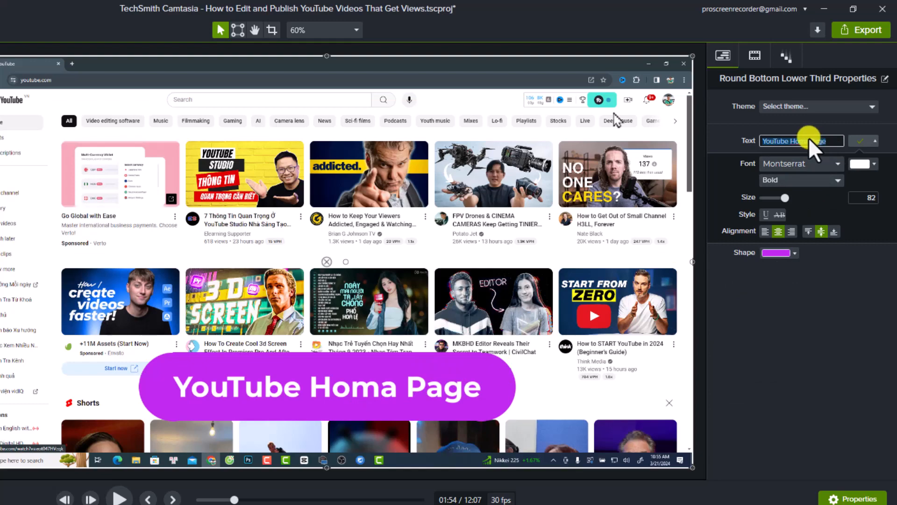
{"action": "left_click", "coordinate": [807, 140]}
{"action": "key", "text": "BackSpace"}
{"action": "type", "text": "e"}
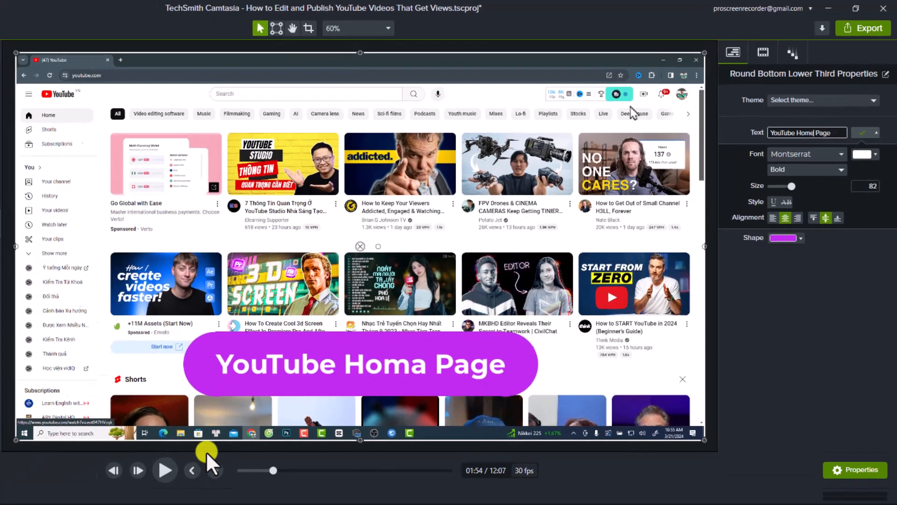
{"action": "left_click", "coordinate": [362, 435]}
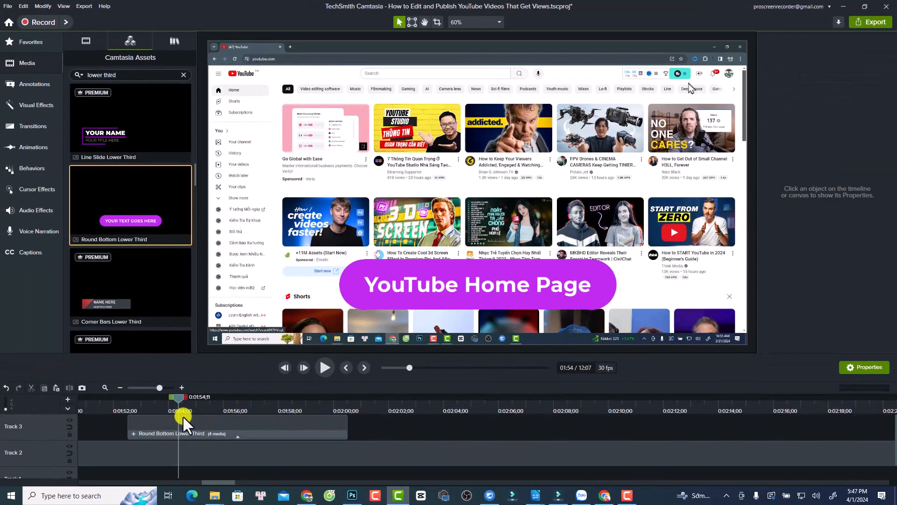
- Open the lower third group to examine its text and shape layers, preview its animation, and close the group
{"action": "left_click", "coordinate": [133, 434]}
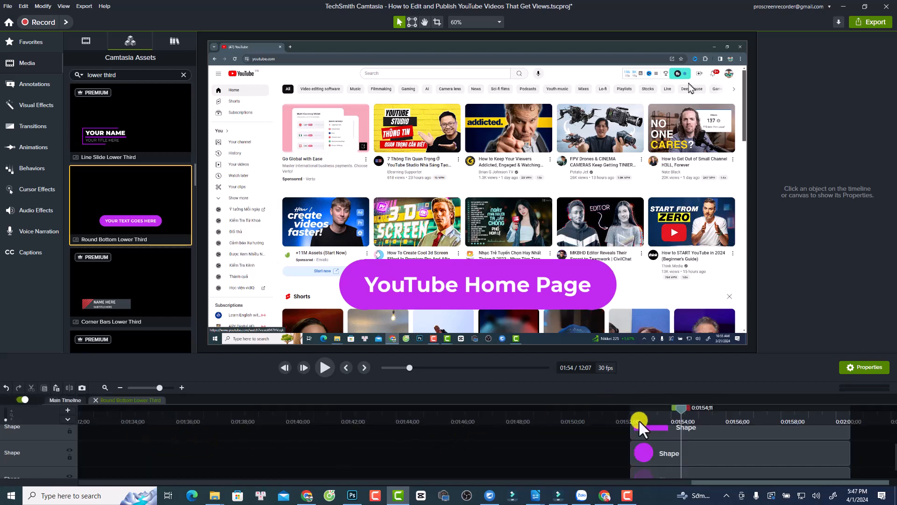
{"action": "scroll", "coordinate": [673, 437], "scroll_direction": "down", "scroll_amount": 5}
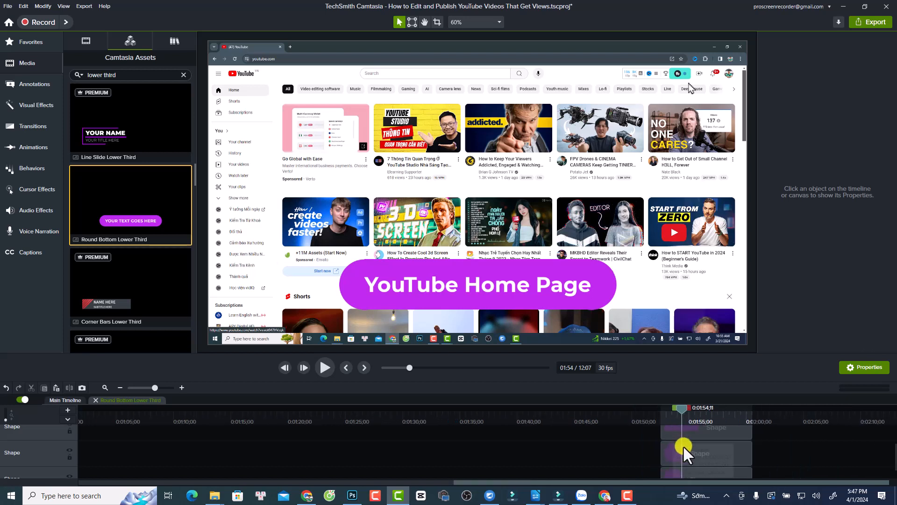
{"action": "left_click", "coordinate": [671, 412]}
{"action": "key", "text": "space"}
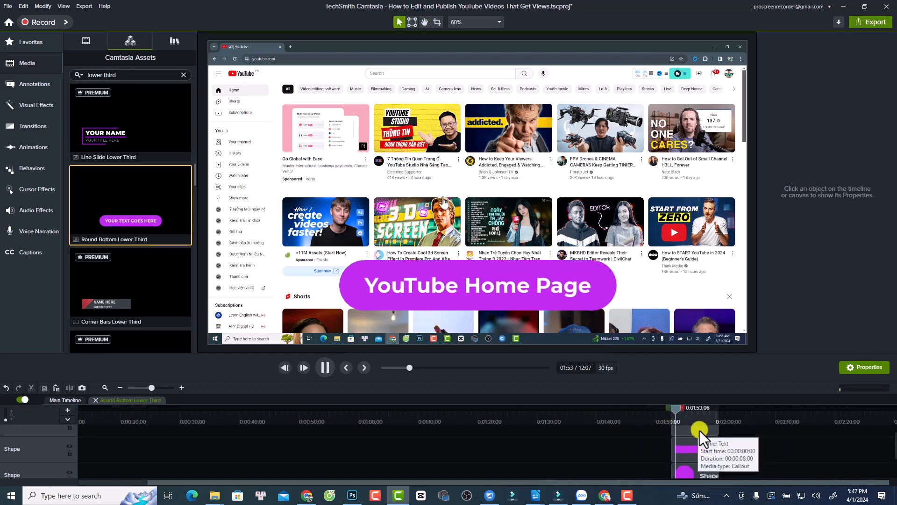
{"action": "key", "text": "space"}
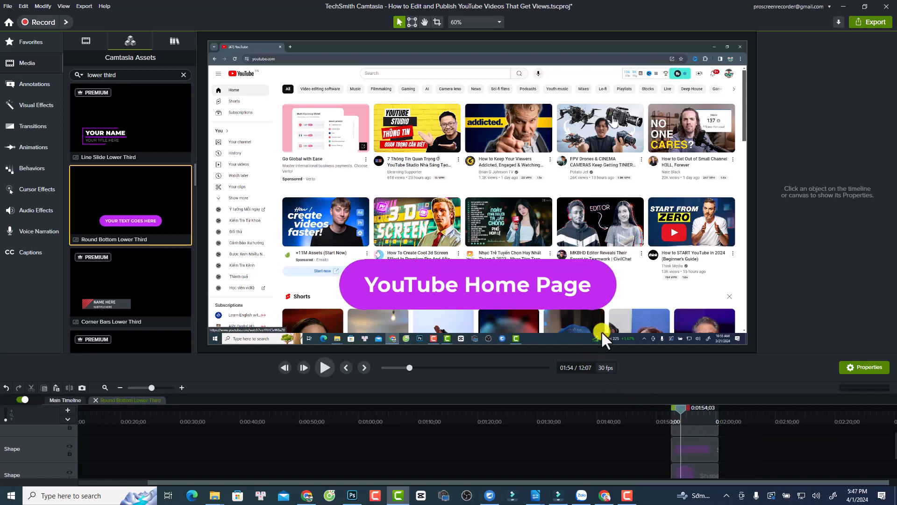
{"action": "scroll", "coordinate": [713, 450], "scroll_direction": "down", "scroll_amount": 1}
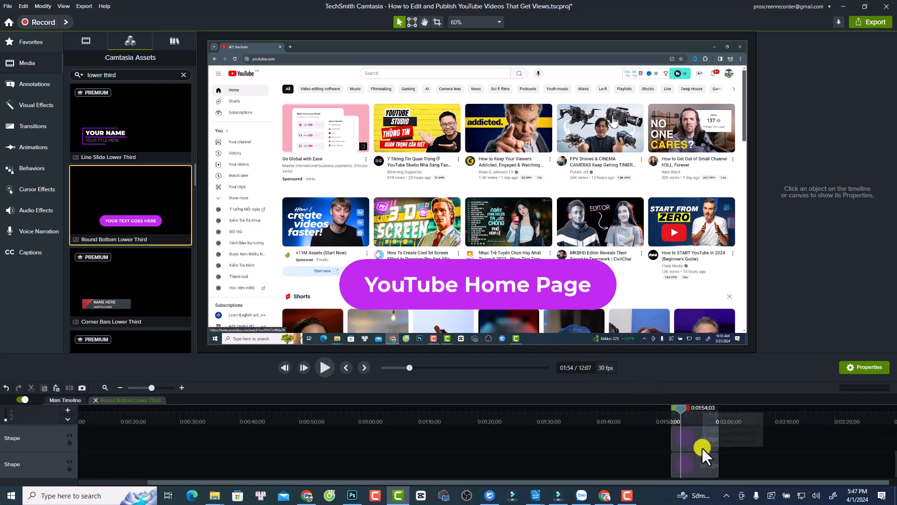
{"action": "left_click", "coordinate": [95, 400]}
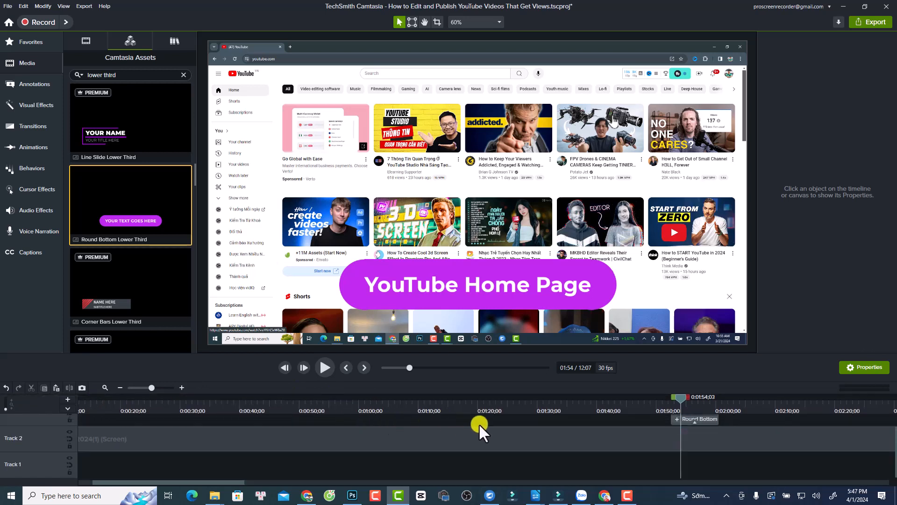
- Move the playhead to 0:02:26;01, on the video upload details section of the screen recording
{"action": "scroll", "coordinate": [505, 426], "scroll_direction": "up", "scroll_amount": 1}
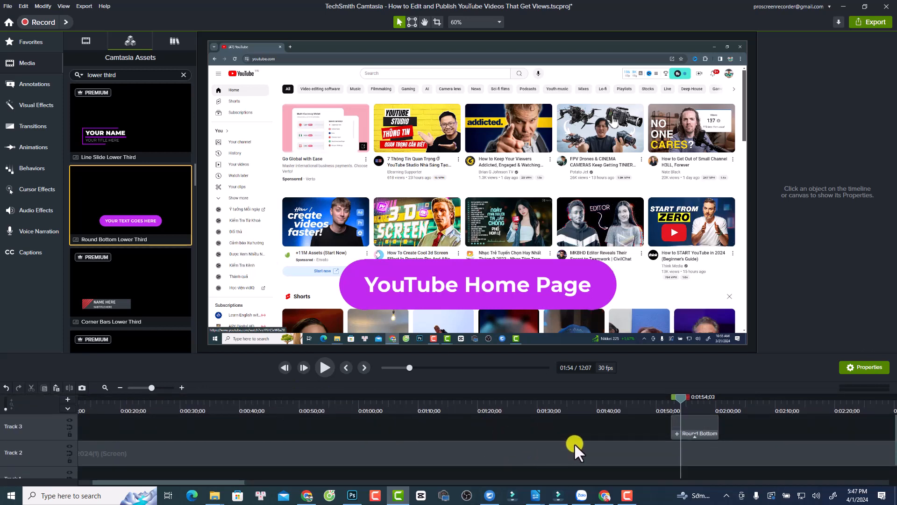
{"action": "scroll", "coordinate": [574, 443], "scroll_direction": "down", "scroll_amount": 4}
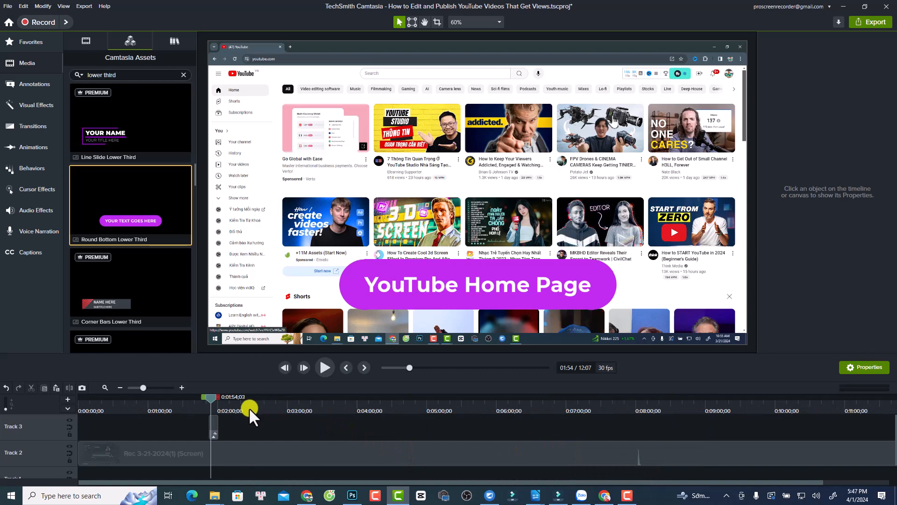
{"action": "left_click", "coordinate": [250, 408]}
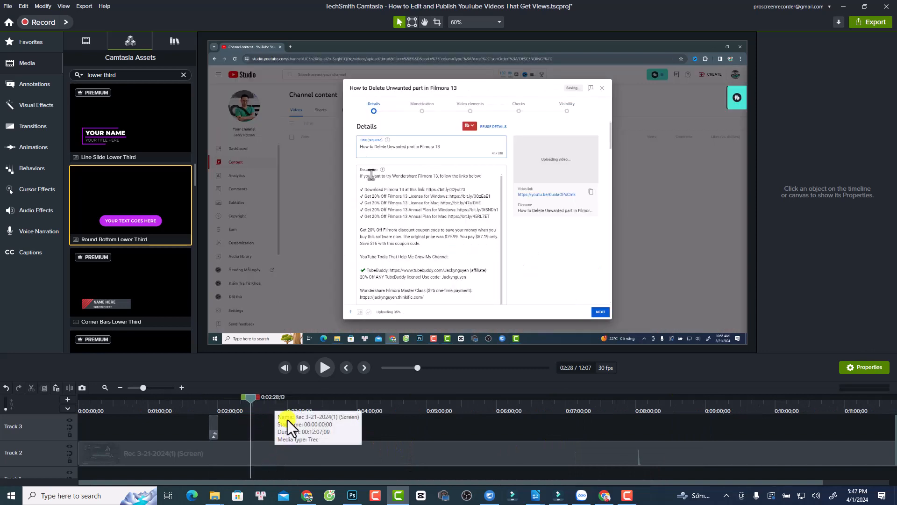
{"action": "left_click_drag", "start_coordinate": [253, 398], "coordinate": [250, 399]}
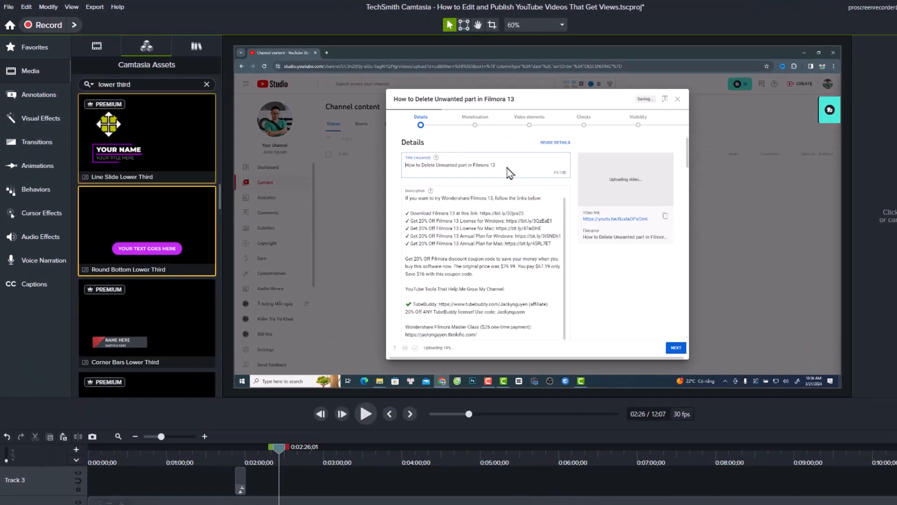
- Look through the annotation categories, including callouts, shapes, blur and highlight, and sketch motion
{"action": "left_click", "coordinate": [29, 97]}
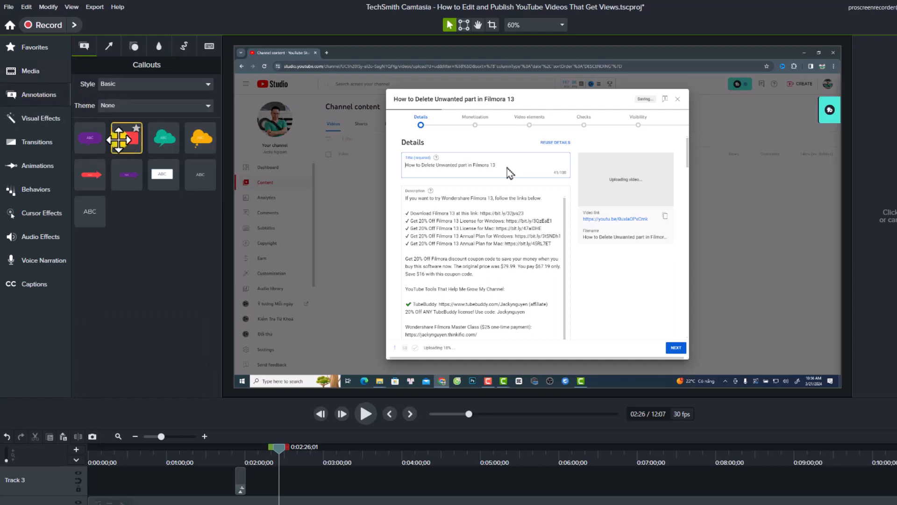
{"action": "left_click", "coordinate": [106, 51]}
{"action": "left_click", "coordinate": [133, 49]}
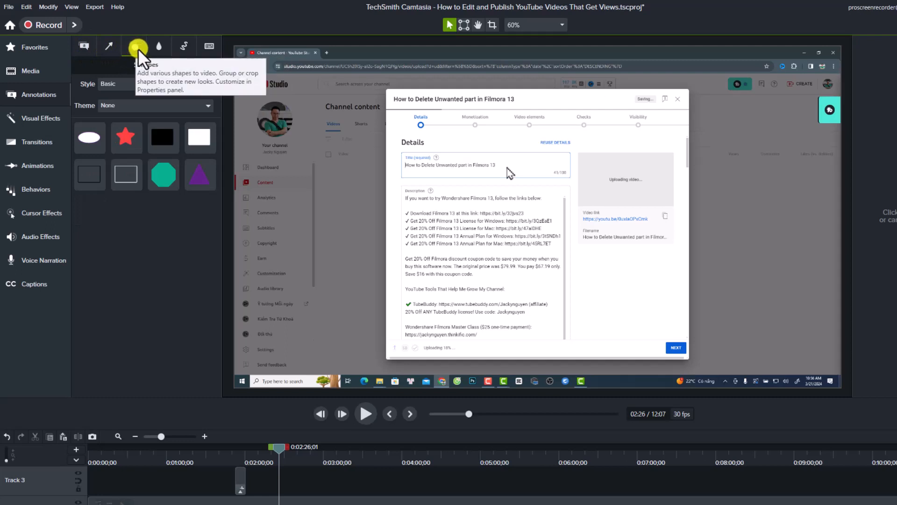
{"action": "left_click", "coordinate": [161, 47]}
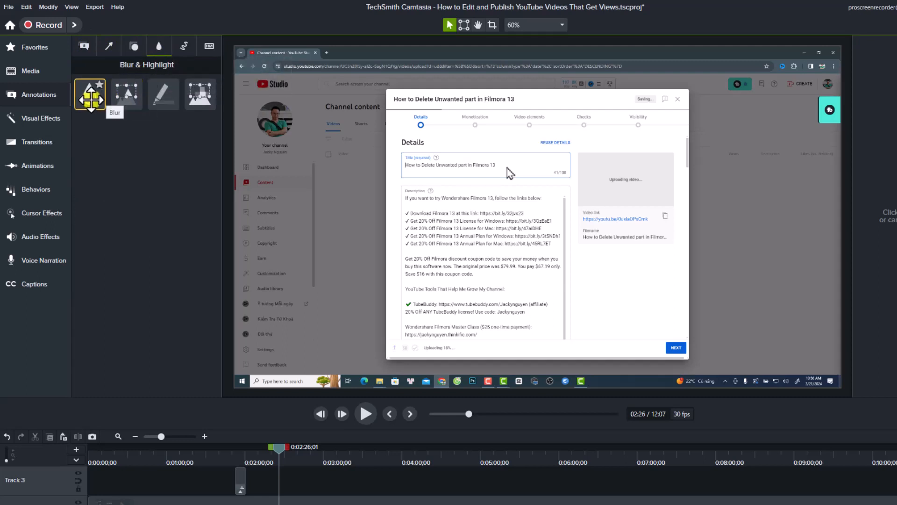
{"action": "left_click", "coordinate": [182, 45]}
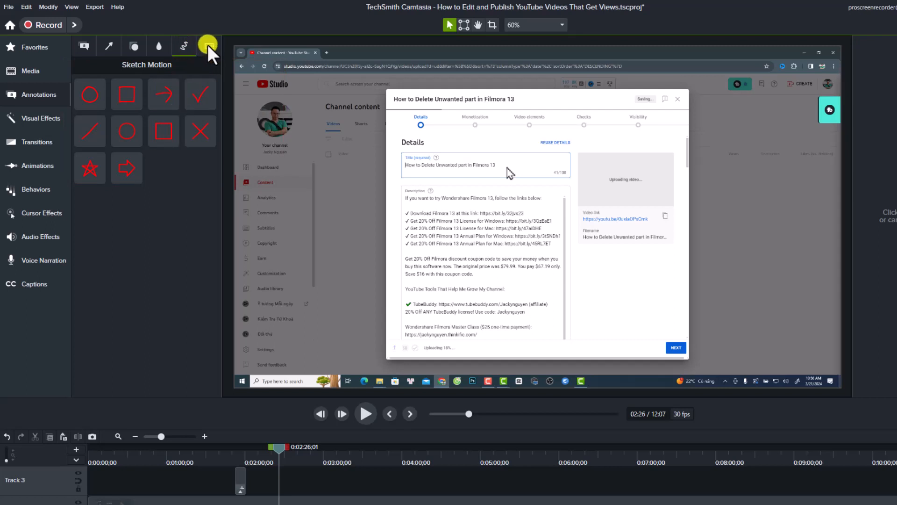
- Add a text-only callout about 33 seconds long to Track 3 at 0:02:26;01 and colour its text red (#E42020)
{"action": "left_click", "coordinate": [85, 44]}
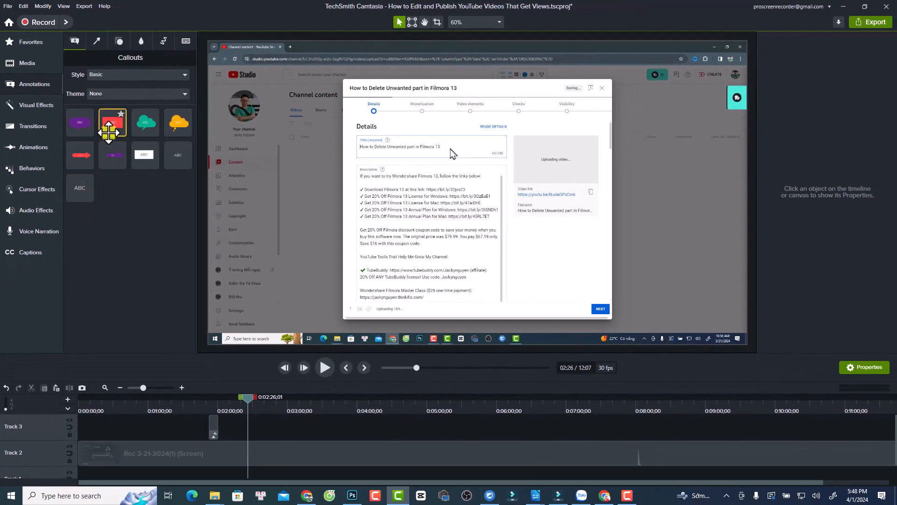
{"action": "left_click_drag", "start_coordinate": [98, 161], "coordinate": [250, 427]}
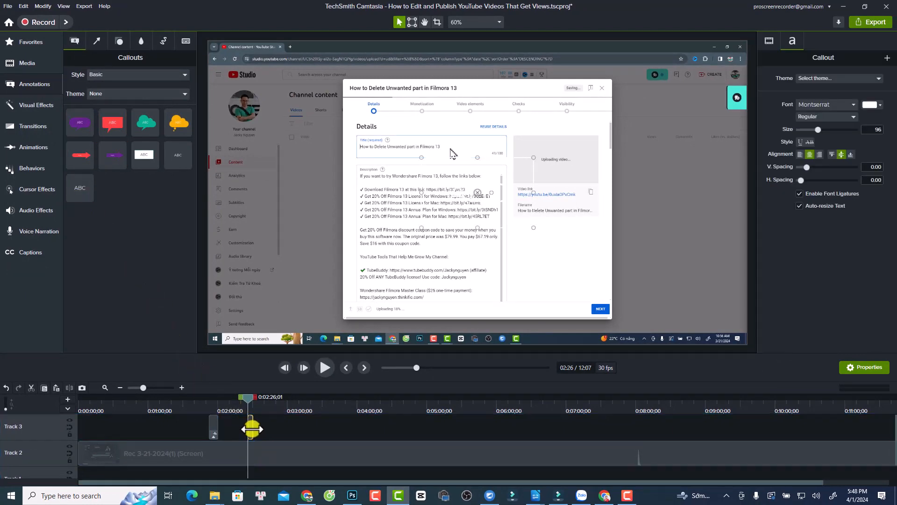
{"action": "left_click", "coordinate": [262, 398]}
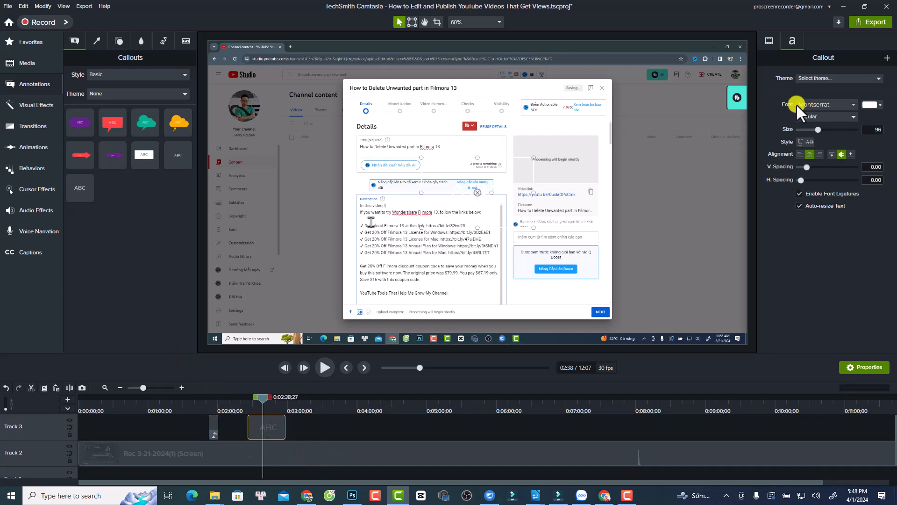
{"action": "left_click", "coordinate": [883, 105]}
{"action": "left_click", "coordinate": [854, 151]}
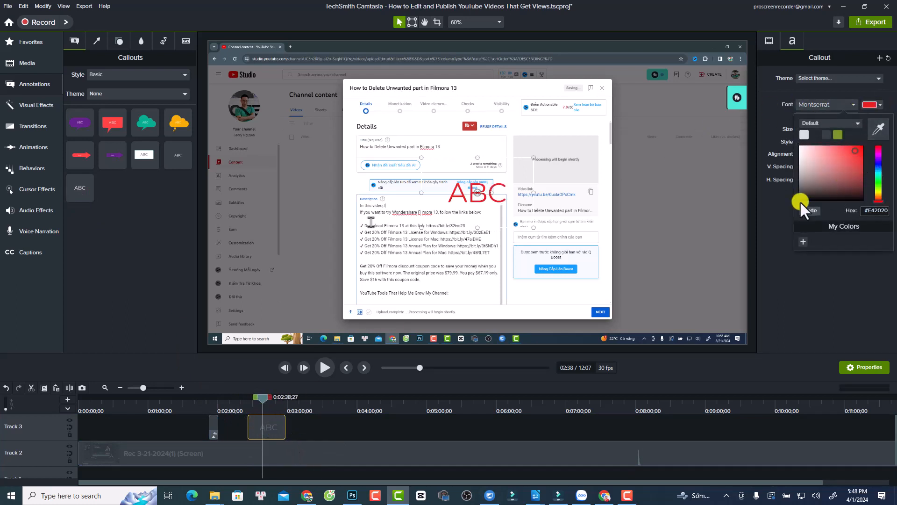
- Place the callout in the lower left of the video, set its text to "YouTube Video Detail" and widen it to fit one line
{"action": "left_click", "coordinate": [471, 195]}
{"action": "left_click_drag", "start_coordinate": [310, 223], "coordinate": [297, 291]}
{"action": "double_click", "coordinate": [308, 301]}
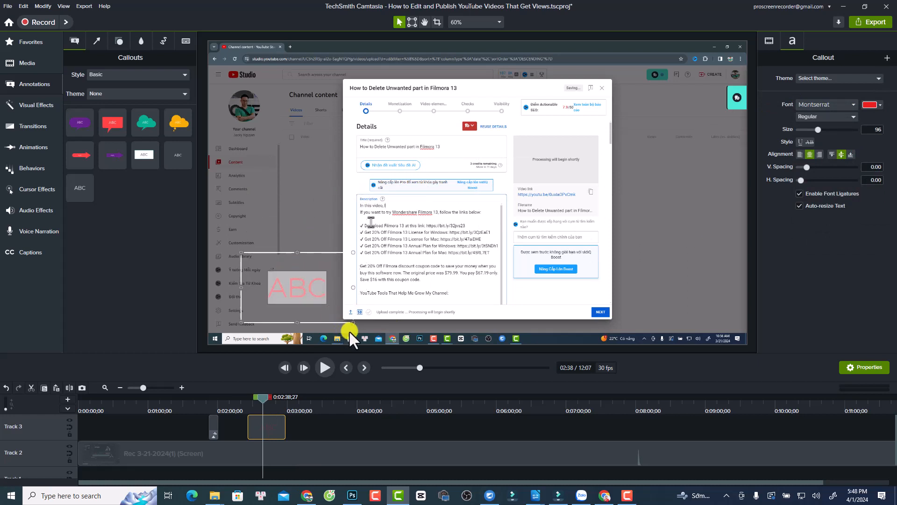
{"action": "type", "text": "YouTube"}
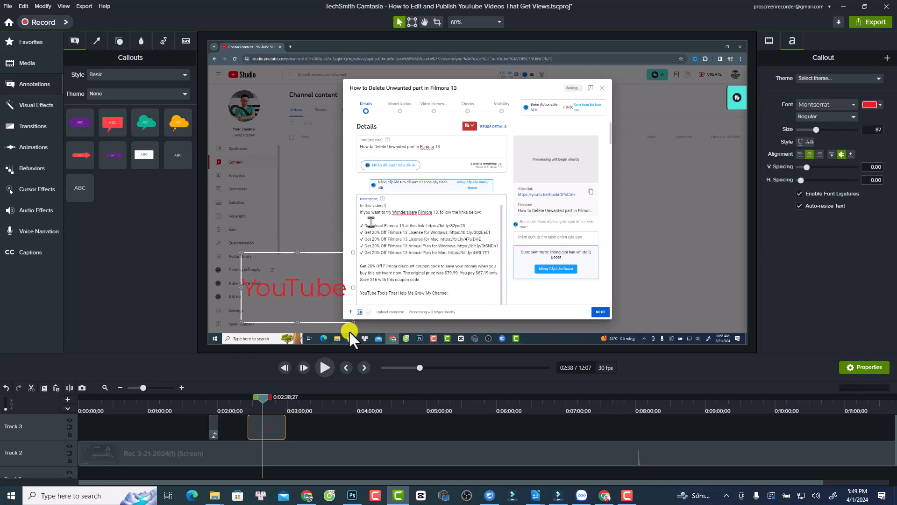
{"action": "type", "text": " Video Detail"}
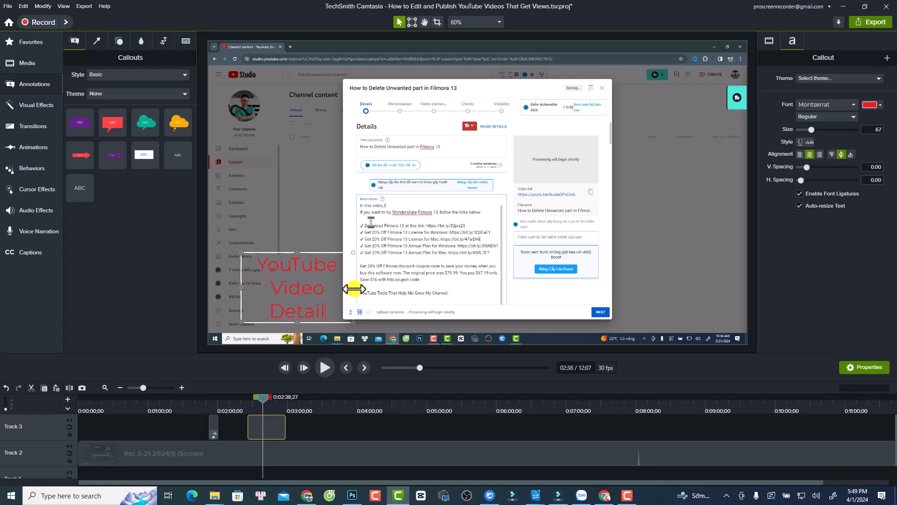
{"action": "left_click_drag", "start_coordinate": [355, 287], "coordinate": [574, 286]}
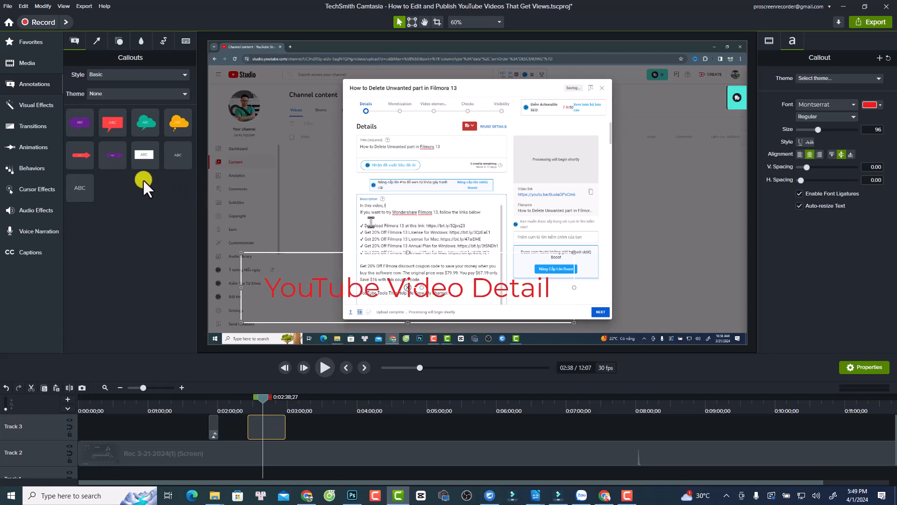
- Apply the Border visual effect to the "YouTube Video Detail" callout with Use Alpha enabled and a thickness of 9
{"action": "left_click", "coordinate": [27, 104]}
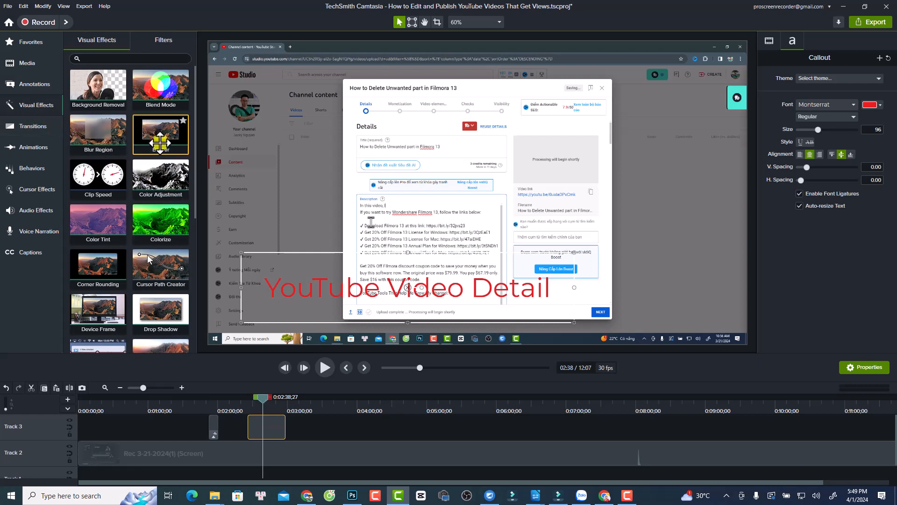
{"action": "left_click_drag", "start_coordinate": [158, 136], "coordinate": [268, 422]}
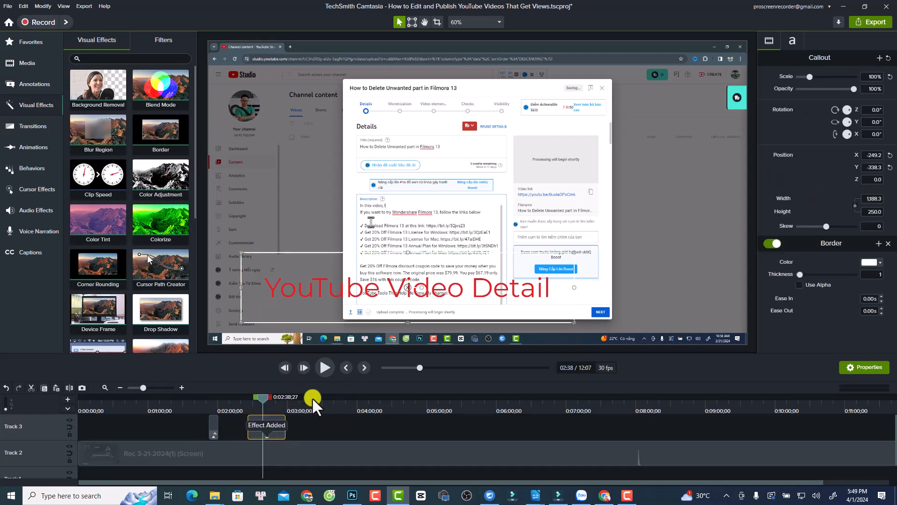
{"action": "left_click", "coordinate": [800, 285]}
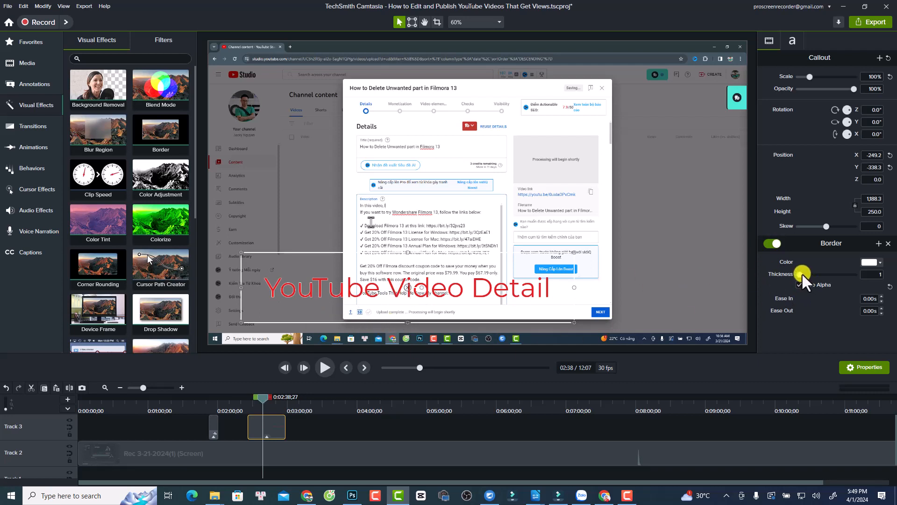
{"action": "left_click_drag", "start_coordinate": [802, 273], "coordinate": [810, 279]}
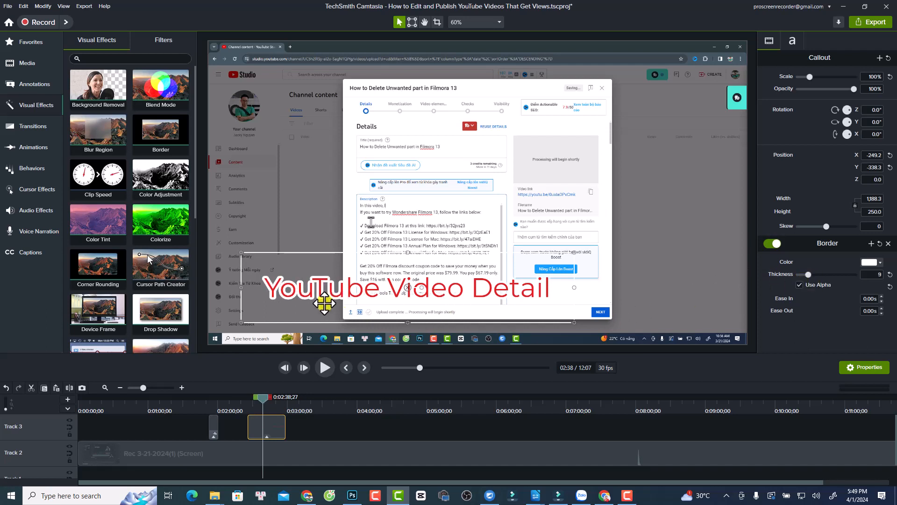
- Set the callout's border colour to yellow and its thickness to 1, and preview the title's appearance
{"action": "left_click", "coordinate": [872, 262]}
{"action": "left_click", "coordinate": [878, 321]}
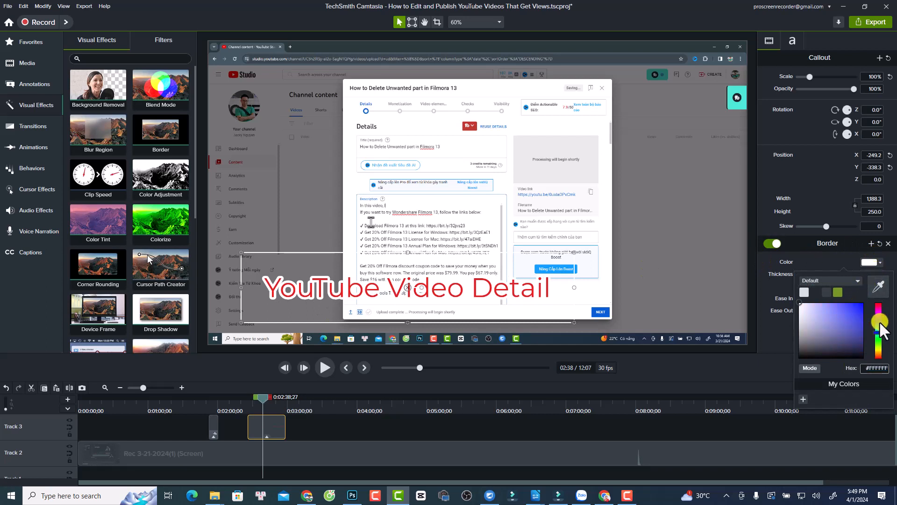
{"action": "left_click", "coordinate": [857, 305]}
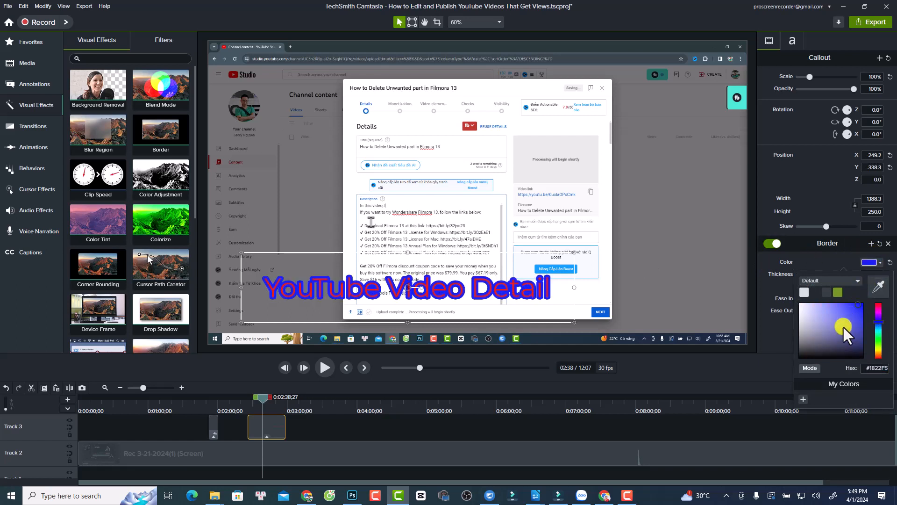
{"action": "left_click", "coordinate": [877, 340]}
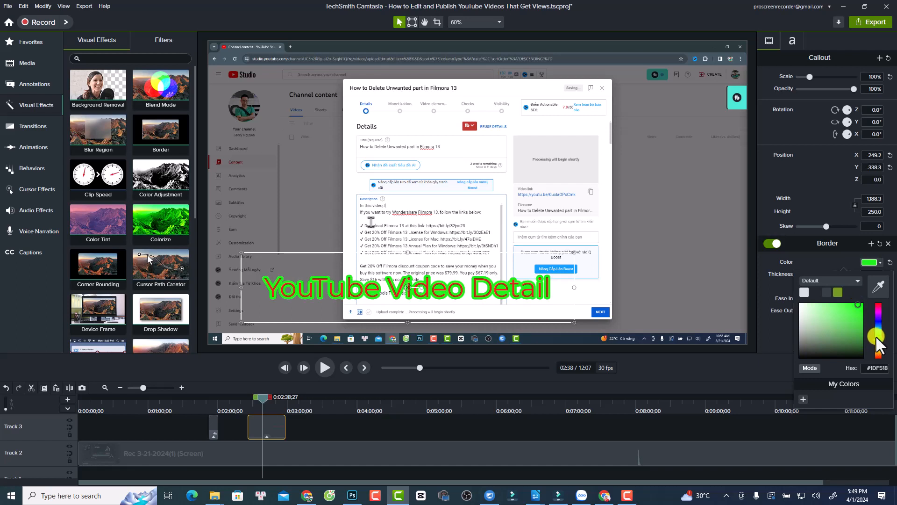
{"action": "left_click", "coordinate": [877, 349]}
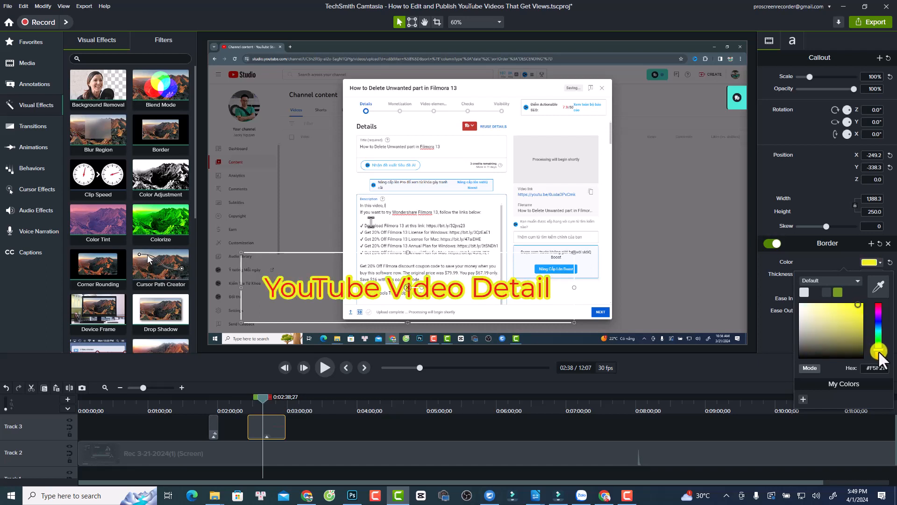
{"action": "left_click", "coordinate": [772, 287]}
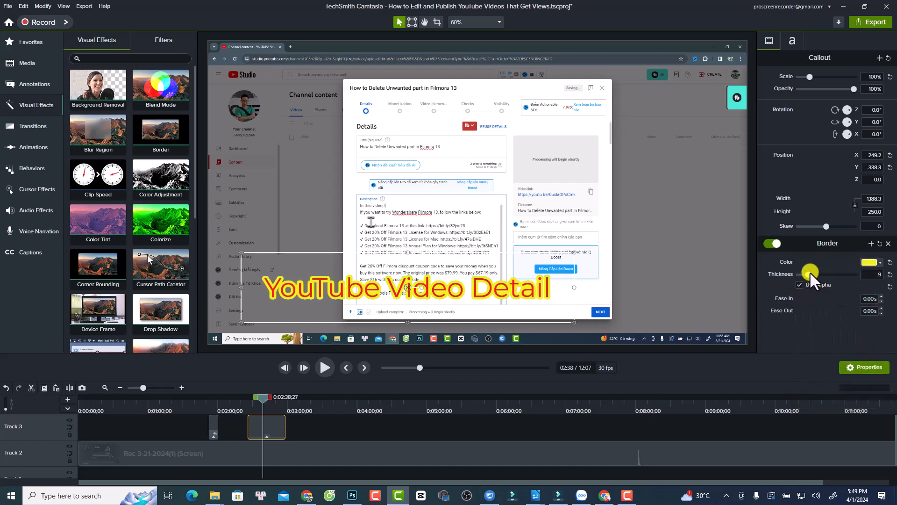
{"action": "left_click_drag", "start_coordinate": [807, 276], "coordinate": [799, 274]}
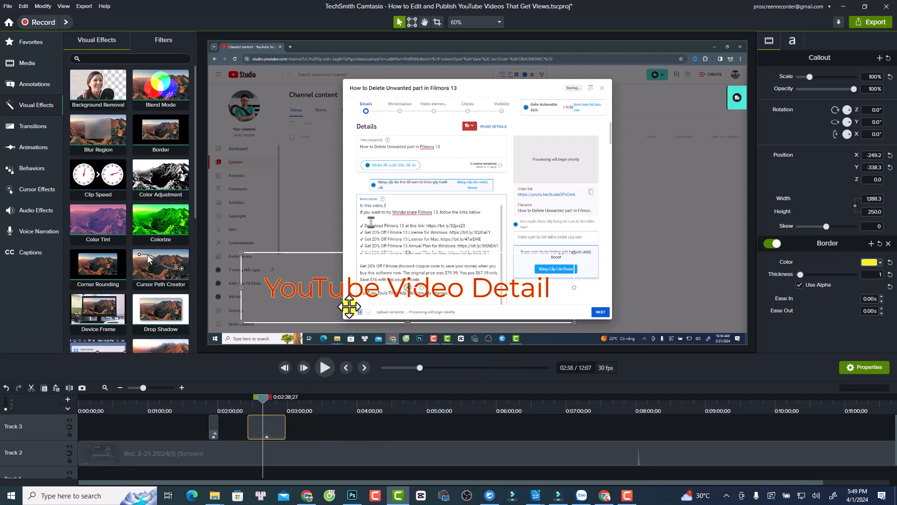
{"action": "left_click", "coordinate": [243, 401]}
{"action": "key", "text": "space"}
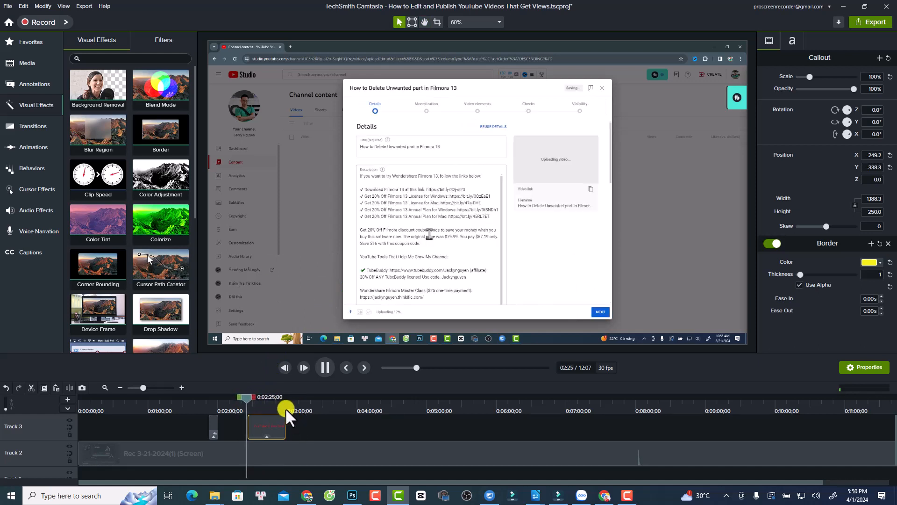
{"action": "key", "text": "space"}
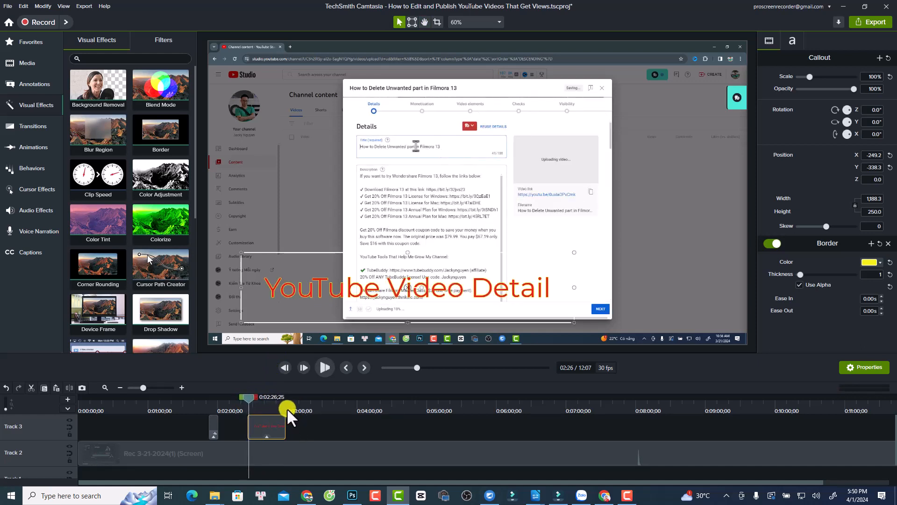
- Apply the Sliding behavior to the "YouTube Video Detail" callout and preview its entrance animation
{"action": "left_click", "coordinate": [20, 167]}
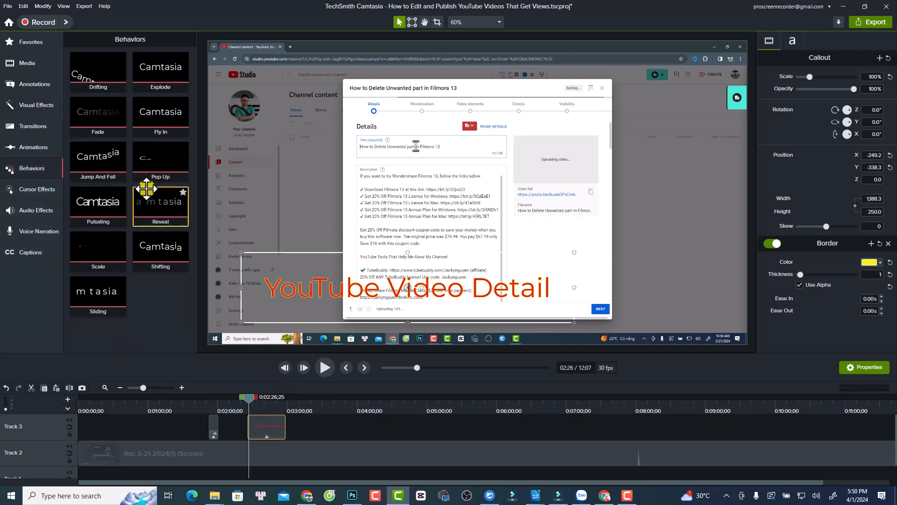
{"action": "left_click_drag", "start_coordinate": [115, 307], "coordinate": [268, 424]}
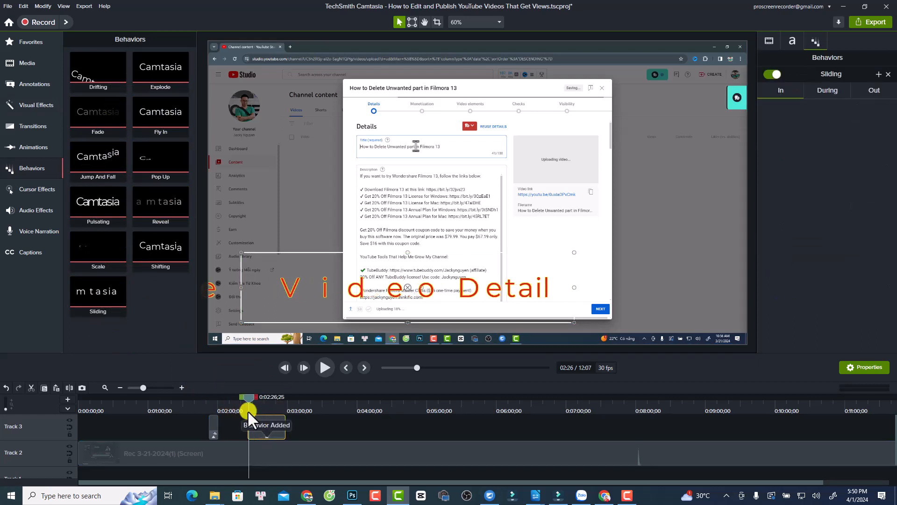
{"action": "left_click", "coordinate": [243, 403]}
{"action": "key", "text": "space"}
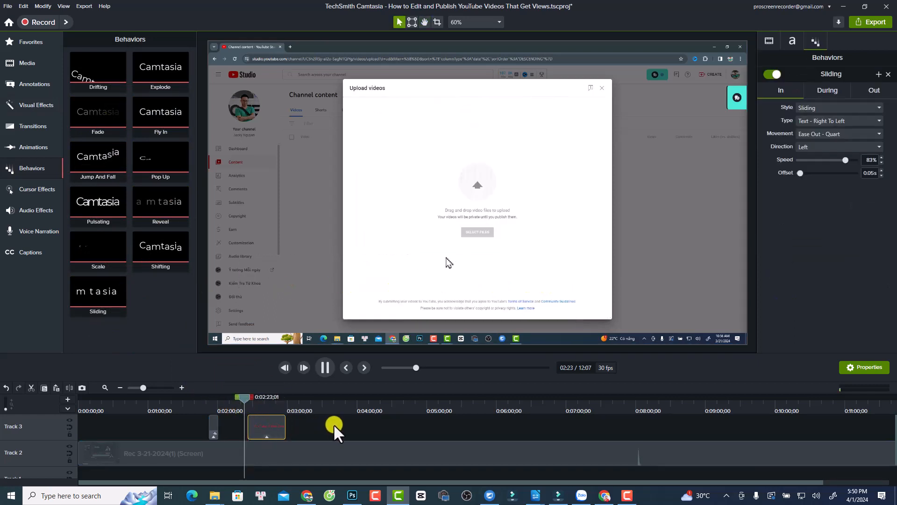
{"action": "scroll", "coordinate": [332, 427], "scroll_direction": "up", "scroll_amount": 3, "text": "ctrl"}
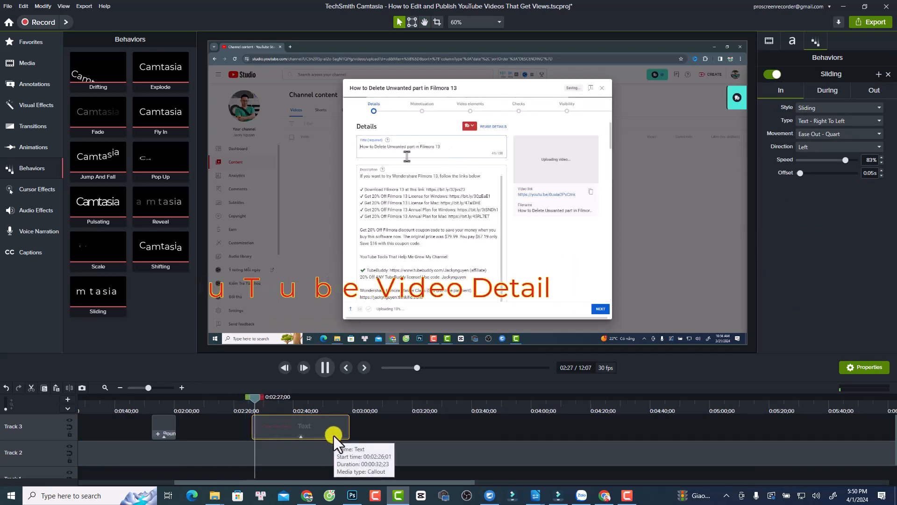
{"action": "key", "text": "space"}
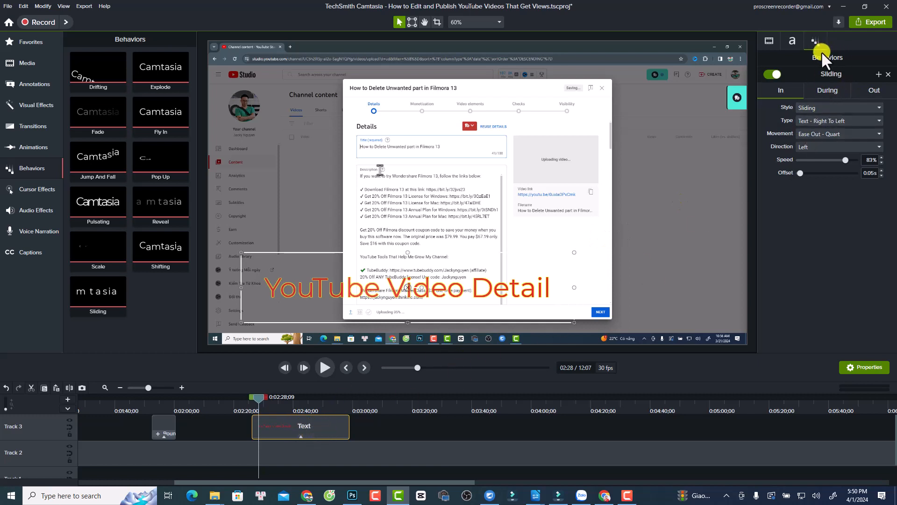
- Examine the Sliding behavior's During and Out settings and play a bit more of the title
{"action": "left_click", "coordinate": [833, 91]}
{"action": "left_click", "coordinate": [873, 90]}
{"action": "key", "text": "space"}
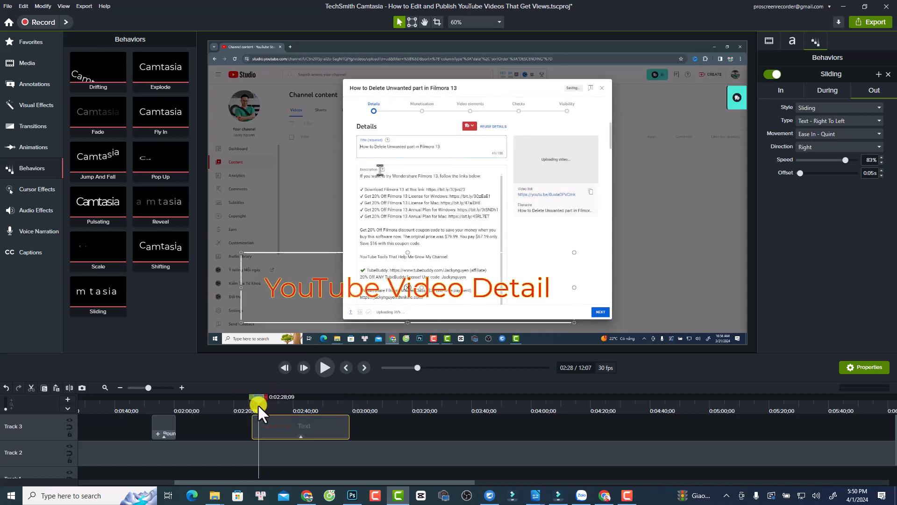
{"action": "left_click", "coordinate": [322, 423]}
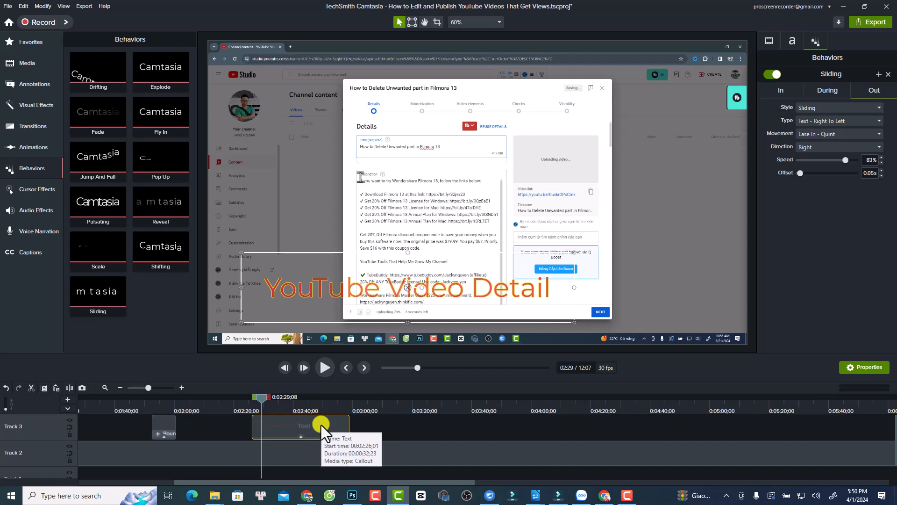
- Split the Track 2 screen recording at about 3:50 and delete the portion after the cut
{"action": "scroll", "coordinate": [371, 414], "scroll_direction": "down", "scroll_amount": 5}
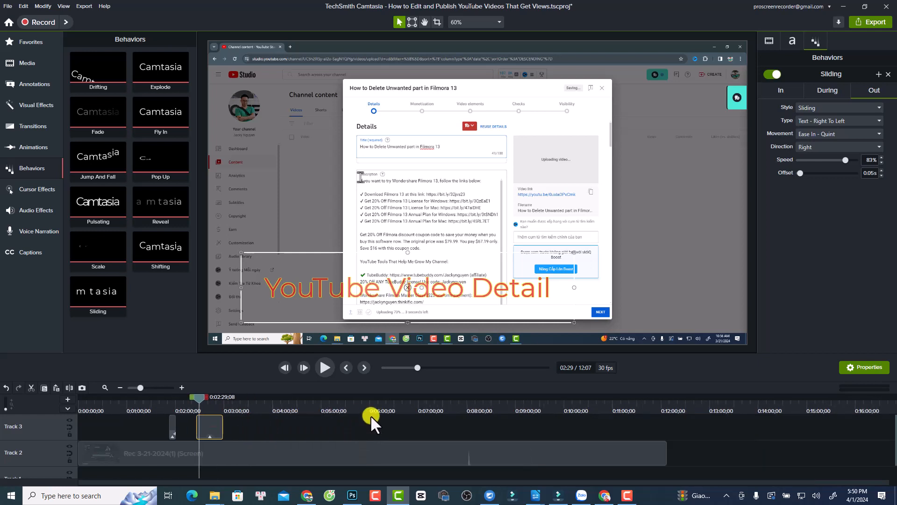
{"action": "left_click", "coordinate": [265, 405]}
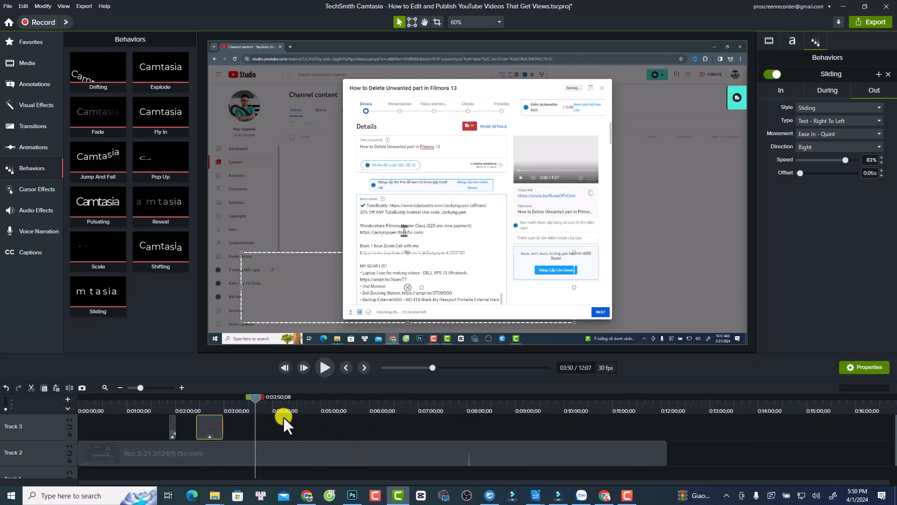
{"action": "scroll", "coordinate": [293, 455], "scroll_direction": "down", "scroll_amount": 1}
{"action": "left_click", "coordinate": [288, 448]}
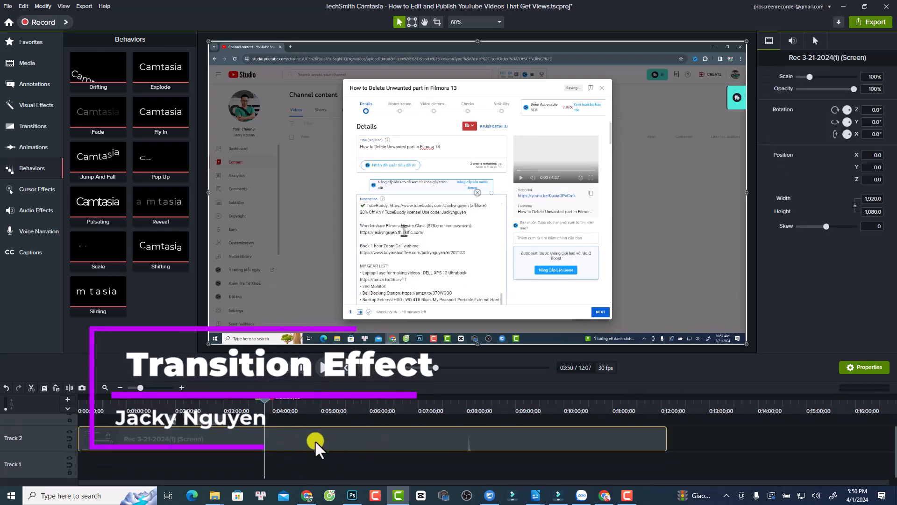
{"action": "key", "text": "z"}
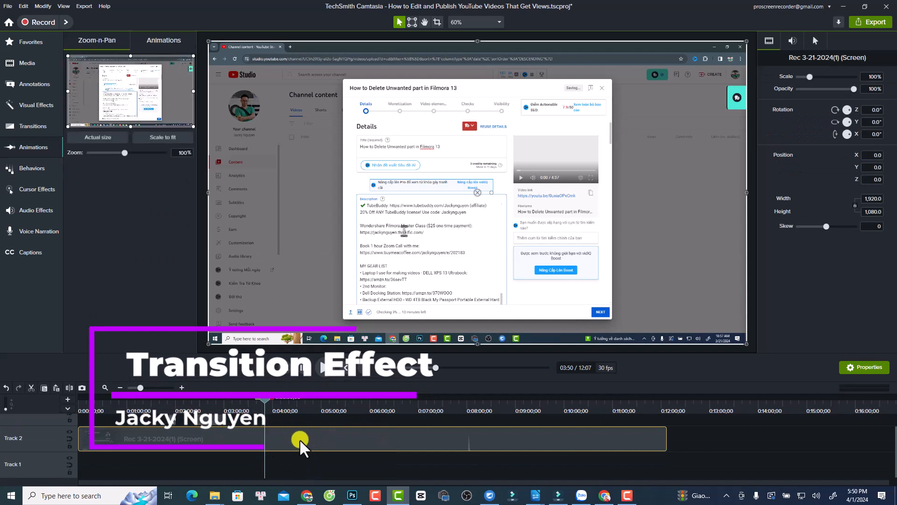
{"action": "left_click", "coordinate": [70, 387]}
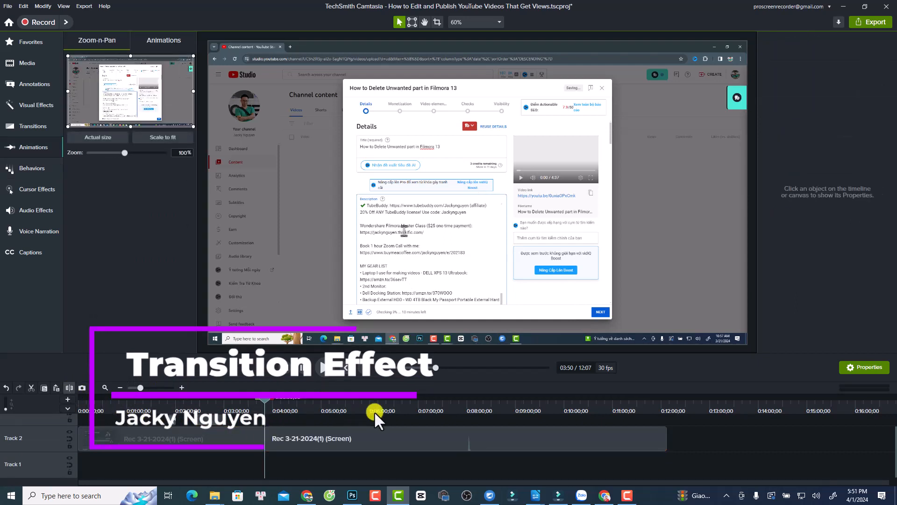
{"action": "left_click", "coordinate": [509, 401]}
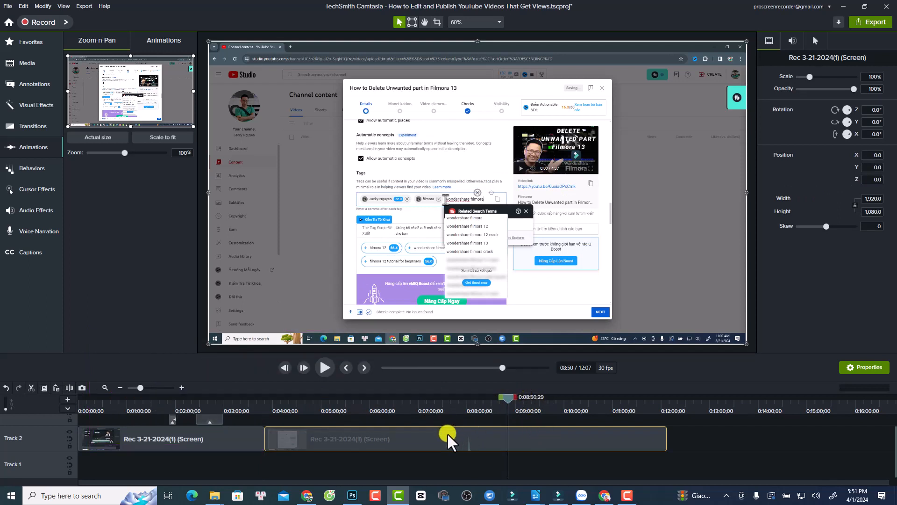
{"action": "key", "text": "Delete"}
- Add the "How to Make a Tutorial Video" clip directly after the screen recording on Track 2 and silence its audio
{"action": "left_click", "coordinate": [22, 63]}
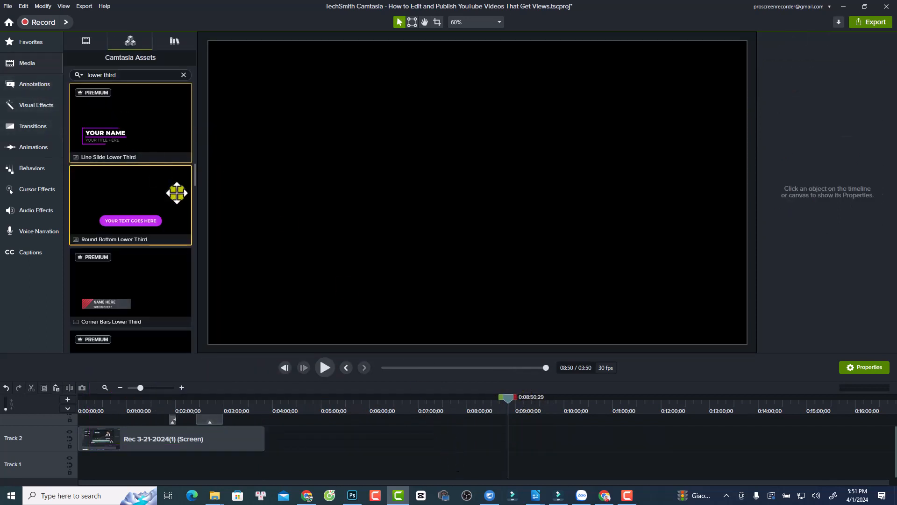
{"action": "left_click", "coordinate": [86, 40]}
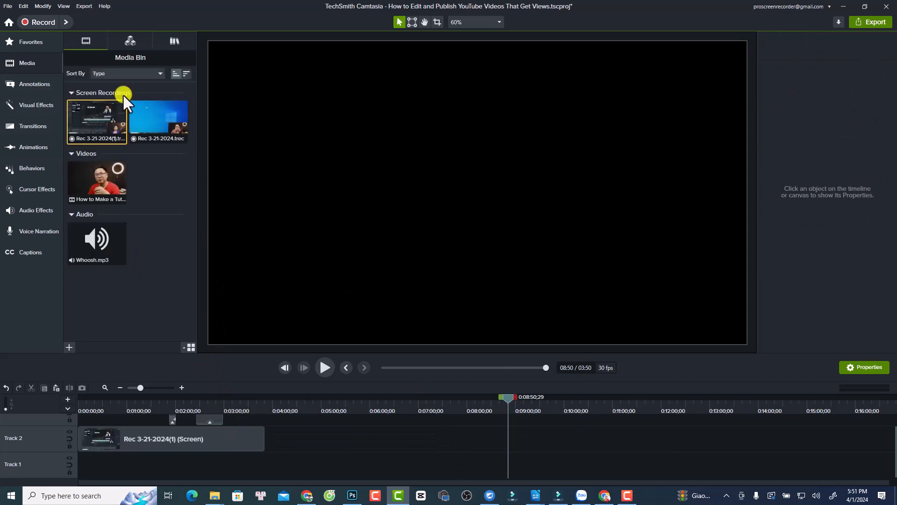
{"action": "left_click_drag", "start_coordinate": [235, 295], "coordinate": [265, 441]}
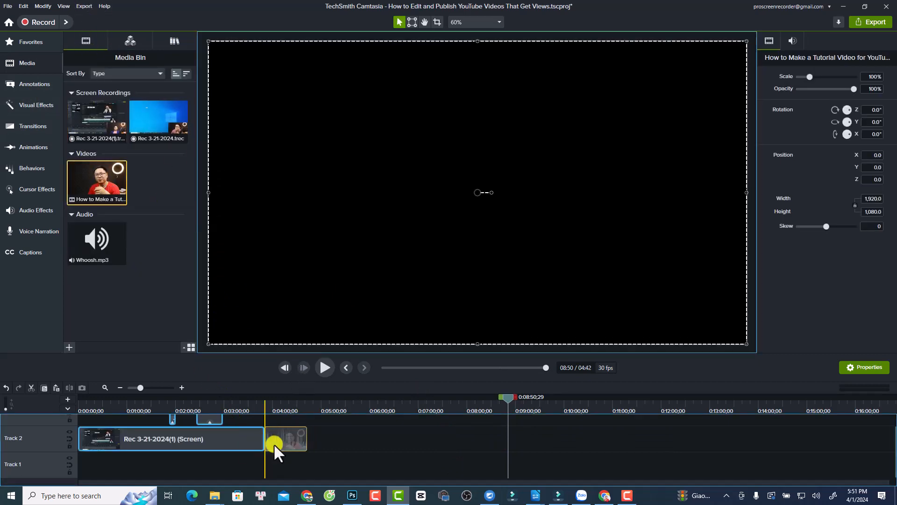
{"action": "right_click", "coordinate": [277, 444]}
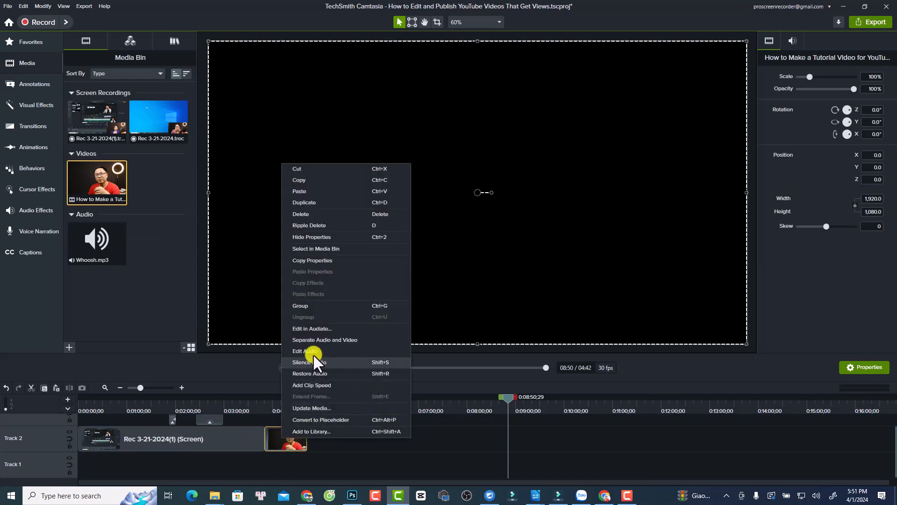
{"action": "left_click", "coordinate": [310, 362]}
- Play across the cut from the screen recording to the tutorial video clip
{"action": "left_click", "coordinate": [255, 404]}
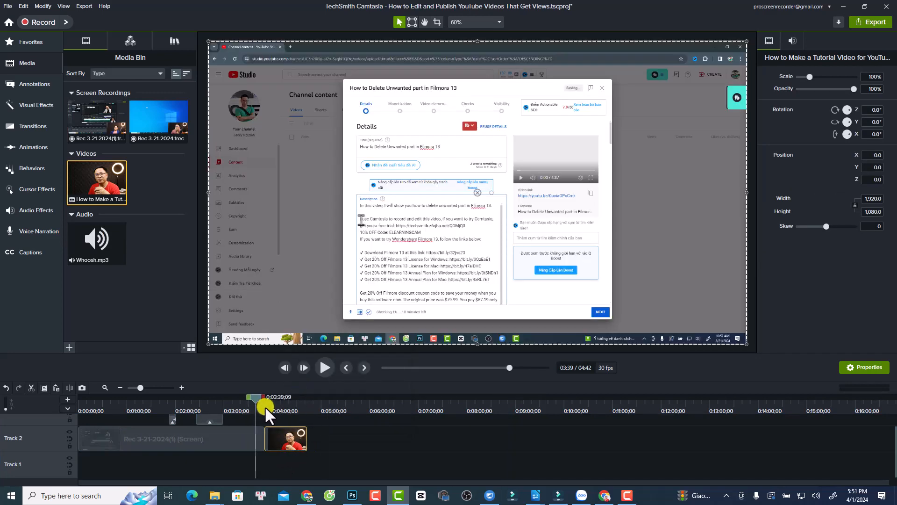
{"action": "scroll", "coordinate": [375, 447], "scroll_direction": "up", "scroll_amount": 2}
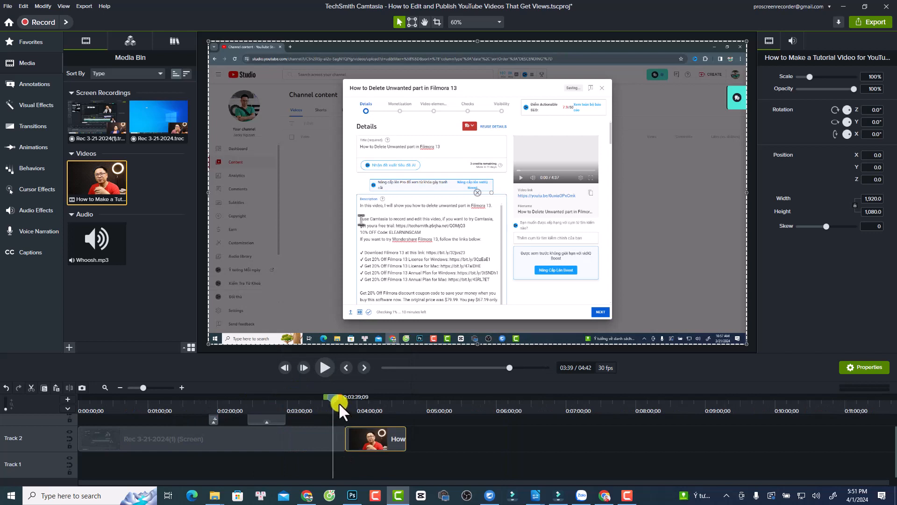
{"action": "key", "text": "space"}
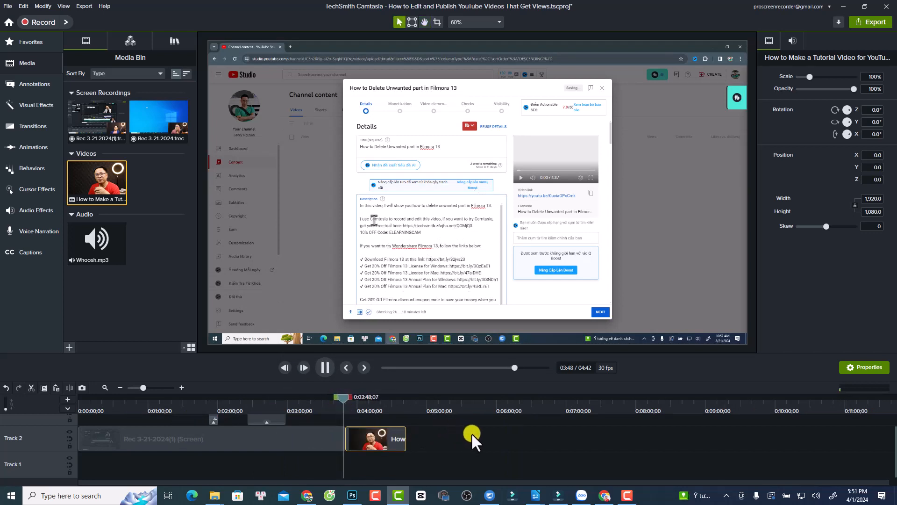
{"action": "scroll", "coordinate": [472, 433], "scroll_direction": "up", "scroll_amount": 1}
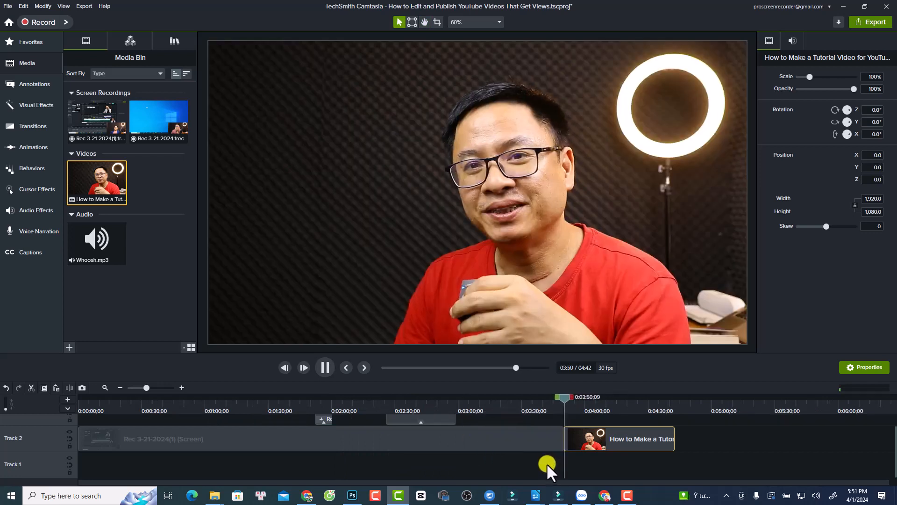
{"action": "key", "text": "space"}
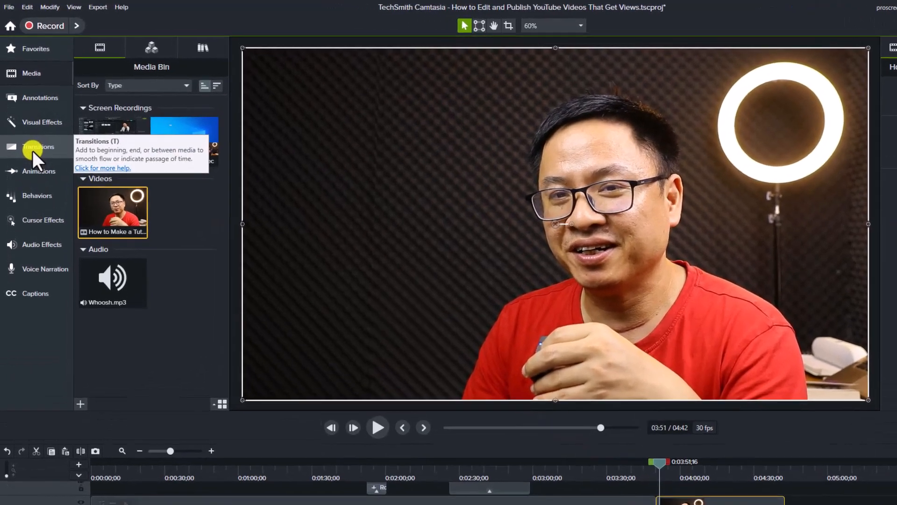
- Add the Action Wipe transition from the Wipes type between the two Track 2 clips and preview it
{"action": "left_click", "coordinate": [27, 128]}
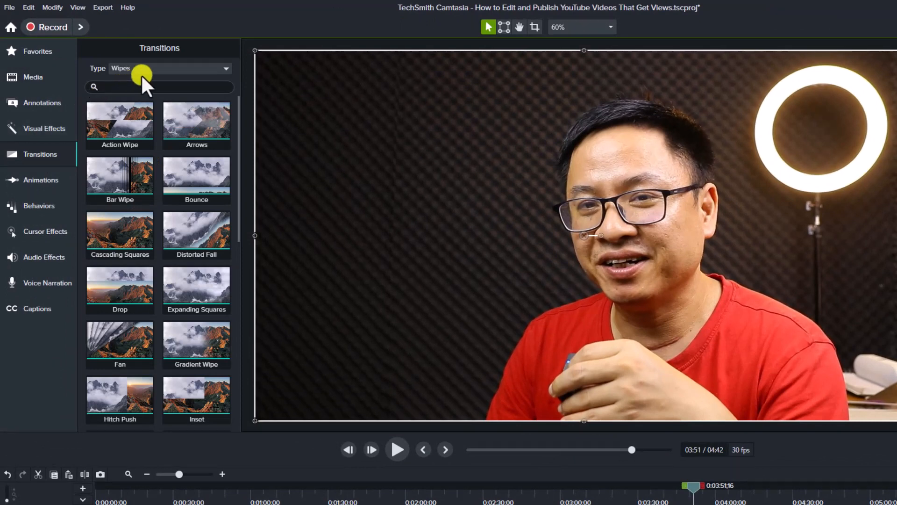
{"action": "left_click", "coordinate": [174, 68]}
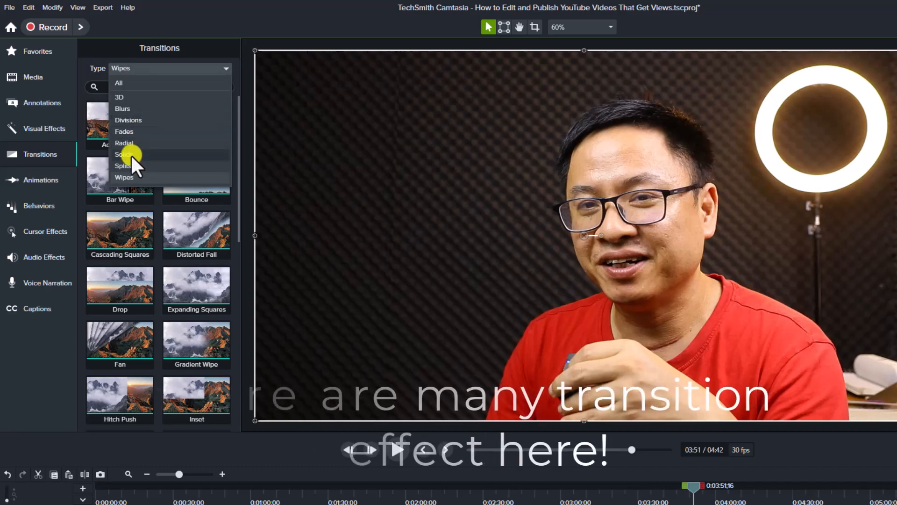
{"action": "left_click", "coordinate": [130, 176]}
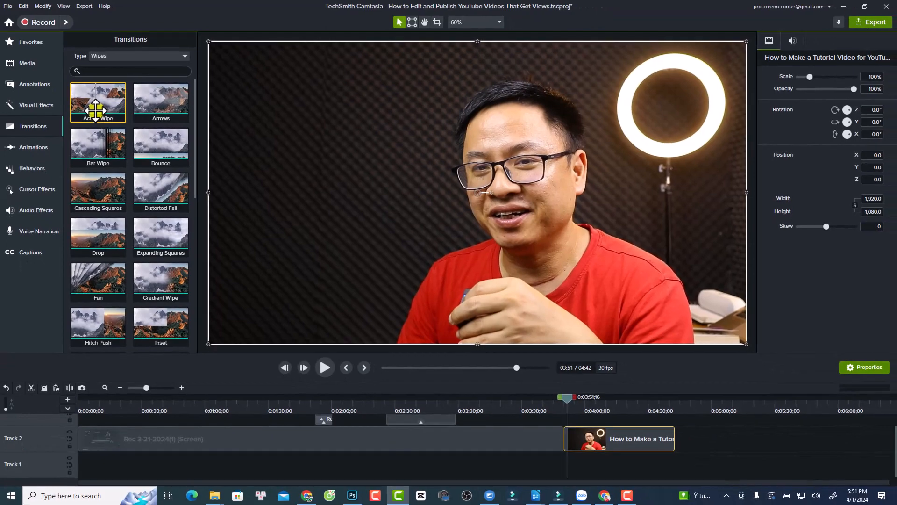
{"action": "mouse_move", "coordinate": [95, 110]}
{"action": "left_mouse_down"}
{"action": "mouse_move", "coordinate": [525, 377]}
{"action": "mouse_move", "coordinate": [563, 432]}
{"action": "left_mouse_up"}
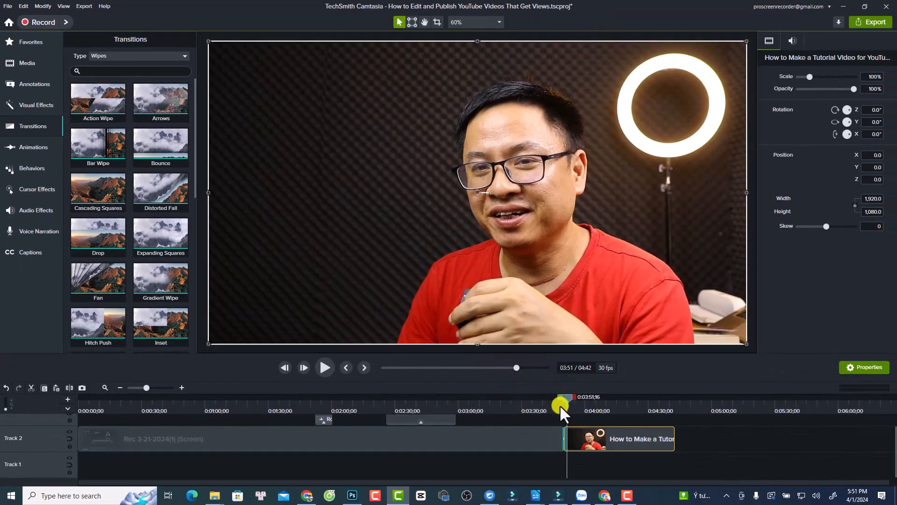
{"action": "left_click", "coordinate": [559, 404]}
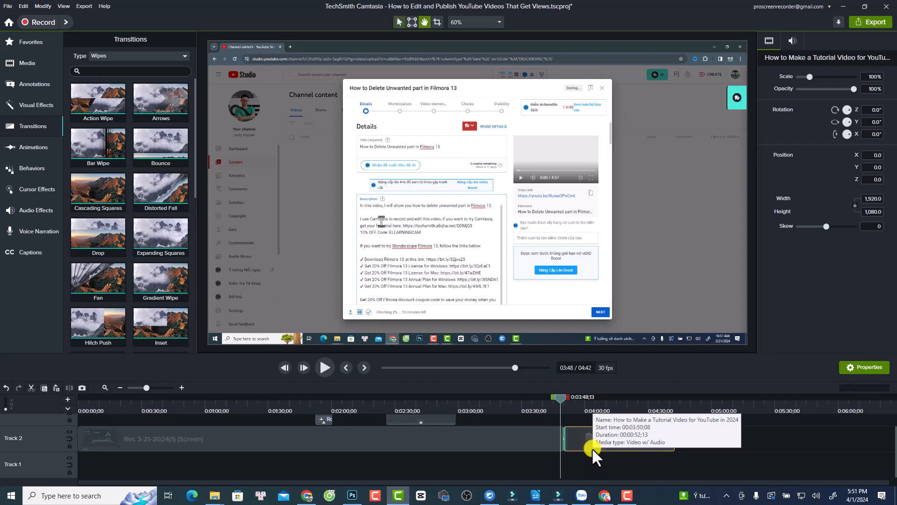
{"action": "key", "text": "space"}
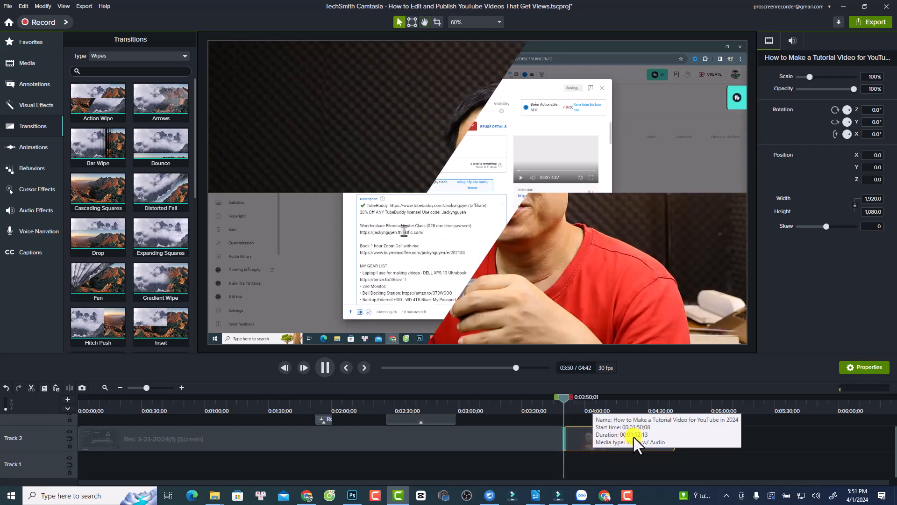
{"action": "key", "text": "space"}
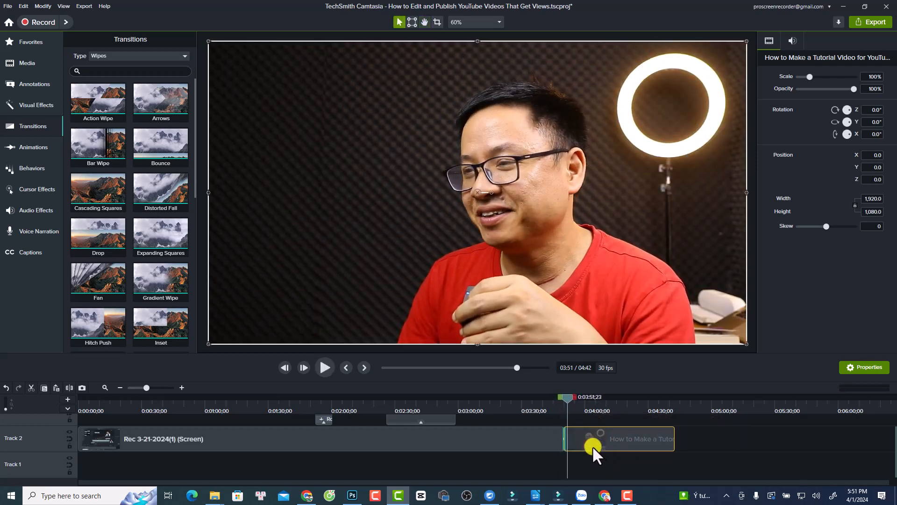
- Shorten the Action Wipe transition to about 0.6 seconds and play it back
{"action": "scroll", "coordinate": [592, 446], "scroll_direction": "up", "scroll_amount": 10}
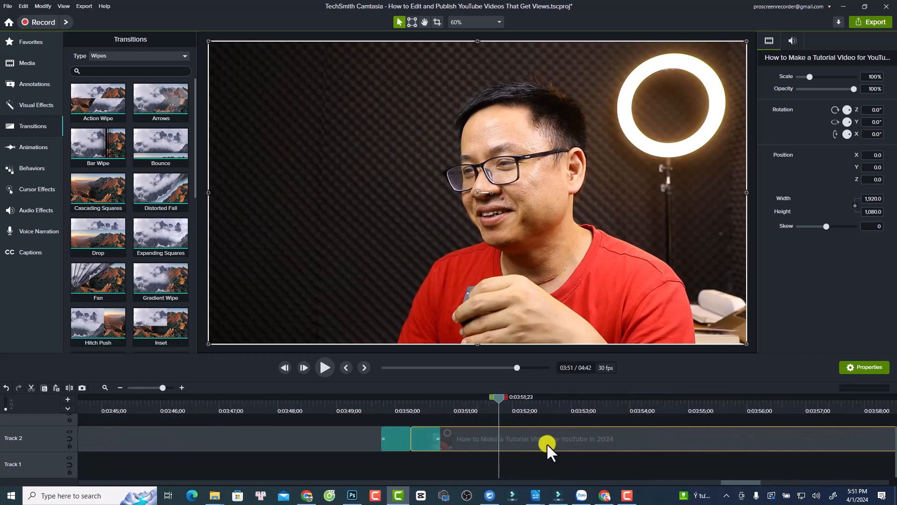
{"action": "scroll", "coordinate": [546, 443], "scroll_direction": "up", "scroll_amount": 3}
{"action": "left_click", "coordinate": [327, 436]}
{"action": "left_click", "coordinate": [354, 436]}
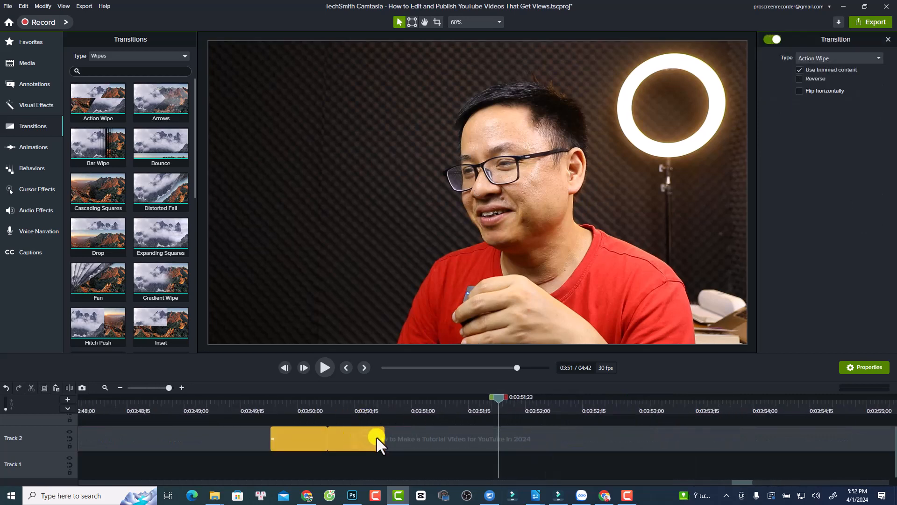
{"action": "left_click_drag", "start_coordinate": [376, 438], "coordinate": [360, 438]}
{"action": "left_click", "coordinate": [284, 409]}
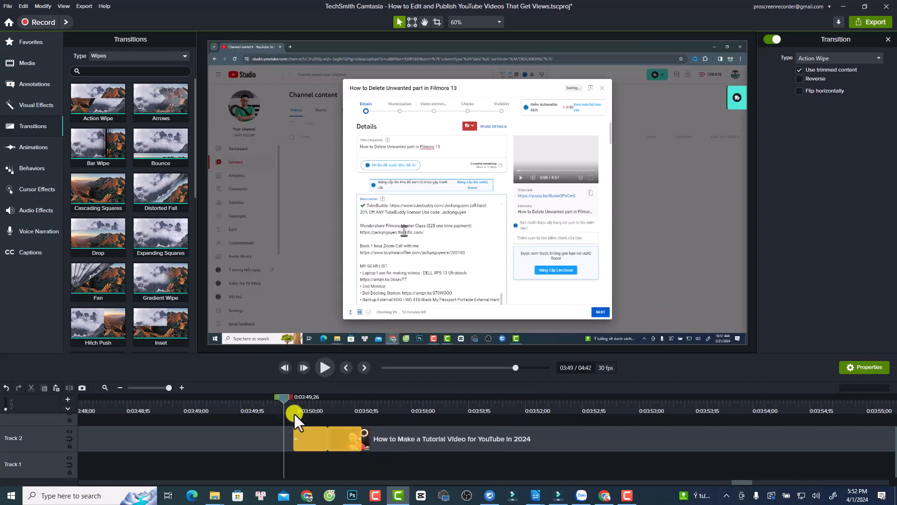
{"action": "key", "text": "space"}
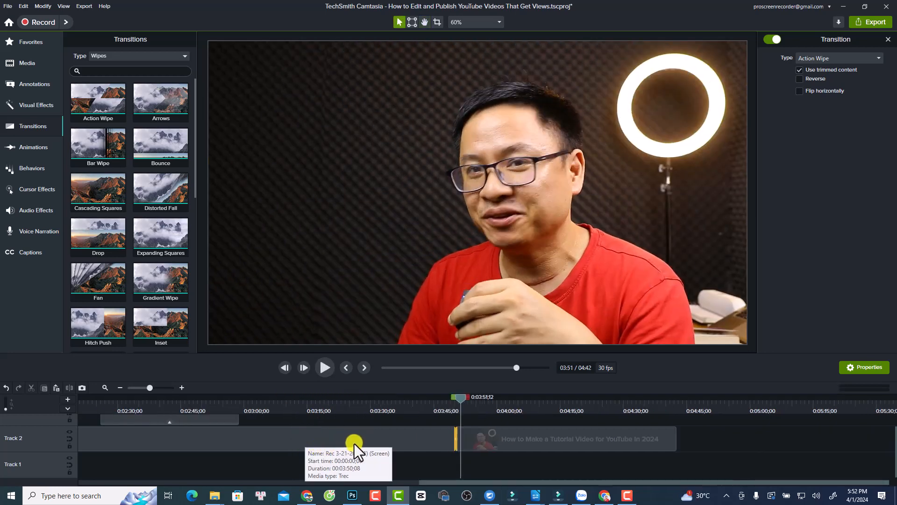
- Delete all media from the timeline and place the Rec 3-21-2024(1) recording at the start of Tracks 1 and 2
{"action": "scroll", "coordinate": [352, 442], "scroll_direction": "down", "scroll_amount": 2}
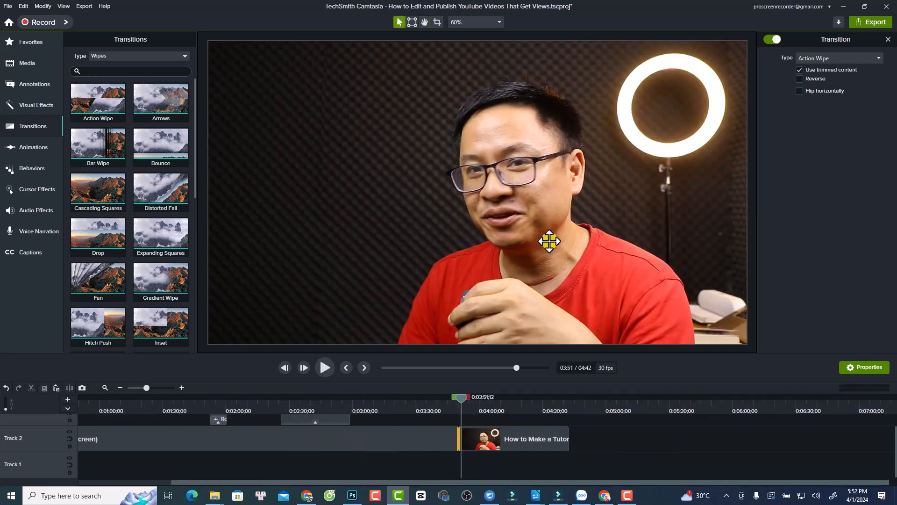
{"action": "scroll", "coordinate": [549, 241], "scroll_direction": "up", "scroll_amount": 1, "text": "ctrl"}
{"action": "scroll", "coordinate": [477, 164], "scroll_direction": "down", "scroll_amount": 2, "text": "ctrl"}
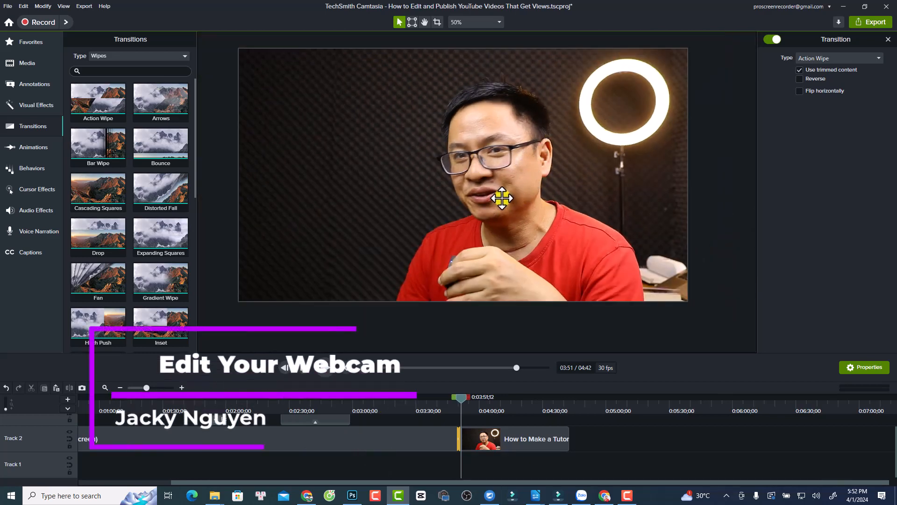
{"action": "left_click", "coordinate": [407, 438]}
{"action": "scroll", "coordinate": [407, 437], "scroll_direction": "down", "scroll_amount": 2}
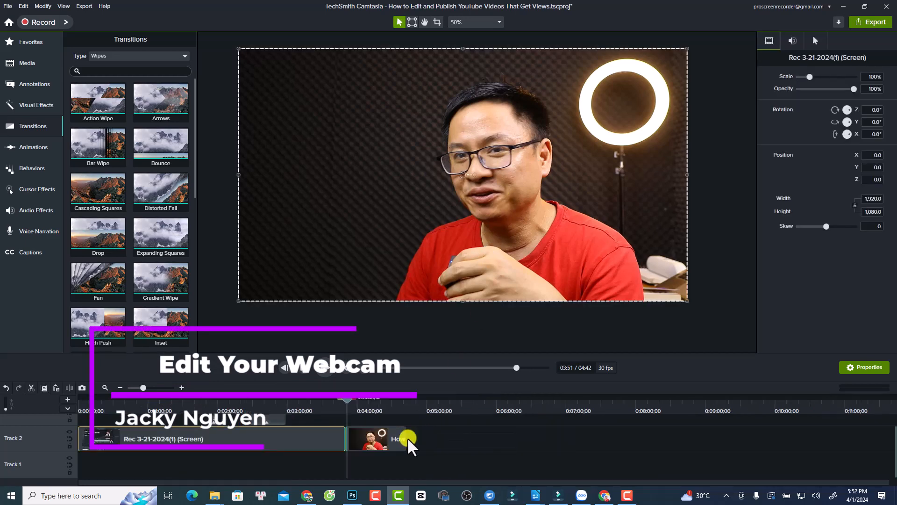
{"action": "left_click", "coordinate": [407, 437]}
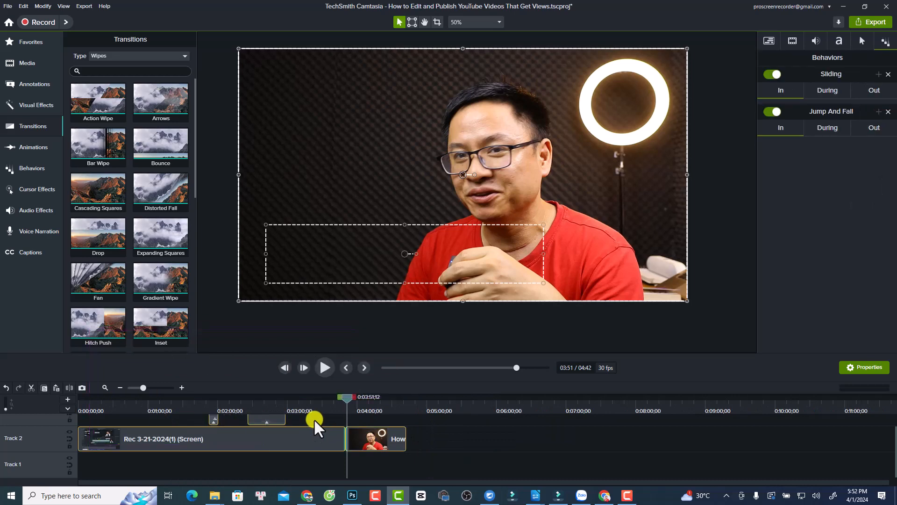
{"action": "key", "text": "ctrl+a"}
{"action": "key", "text": "Delete"}
{"action": "left_click", "coordinate": [27, 61]}
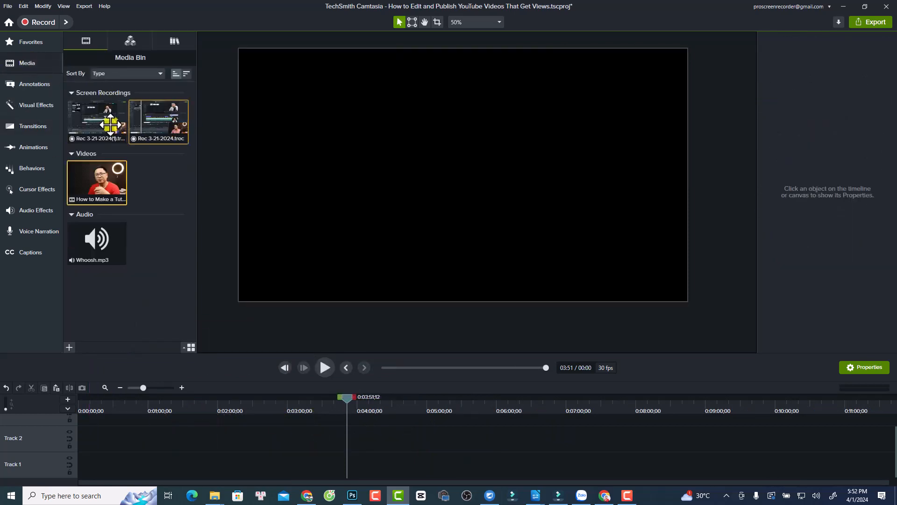
{"action": "left_click_drag", "start_coordinate": [97, 121], "coordinate": [71, 459]}
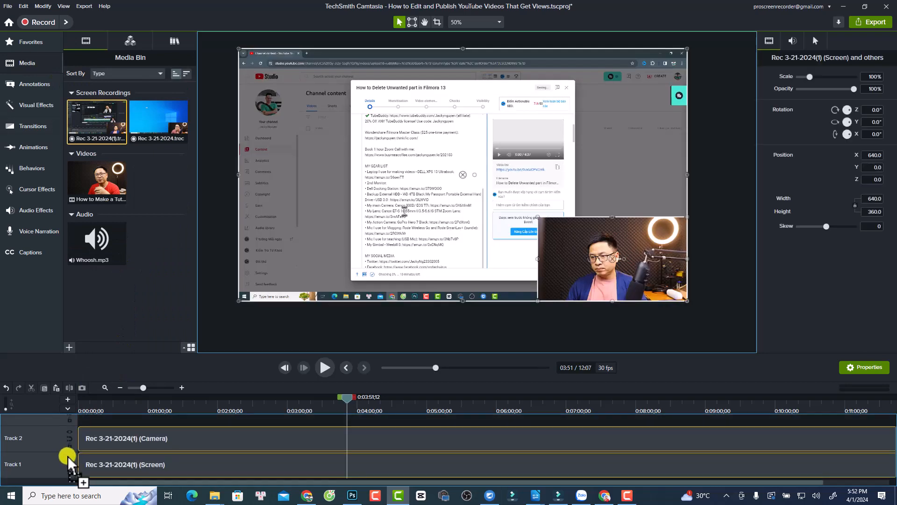
- Scale the camera clip on the canvas to 150% so the webcam fills the whole frame
{"action": "left_click", "coordinate": [594, 262]}
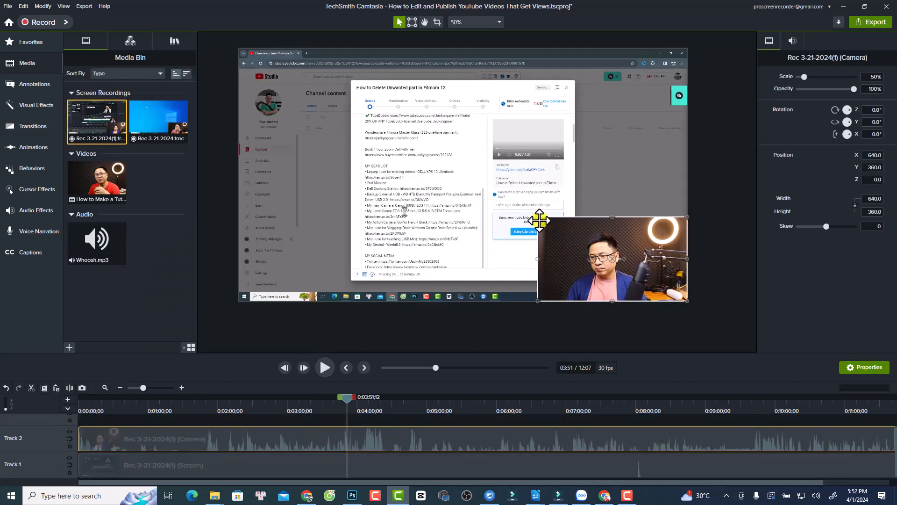
{"action": "left_click_drag", "start_coordinate": [538, 218], "coordinate": [545, 220]}
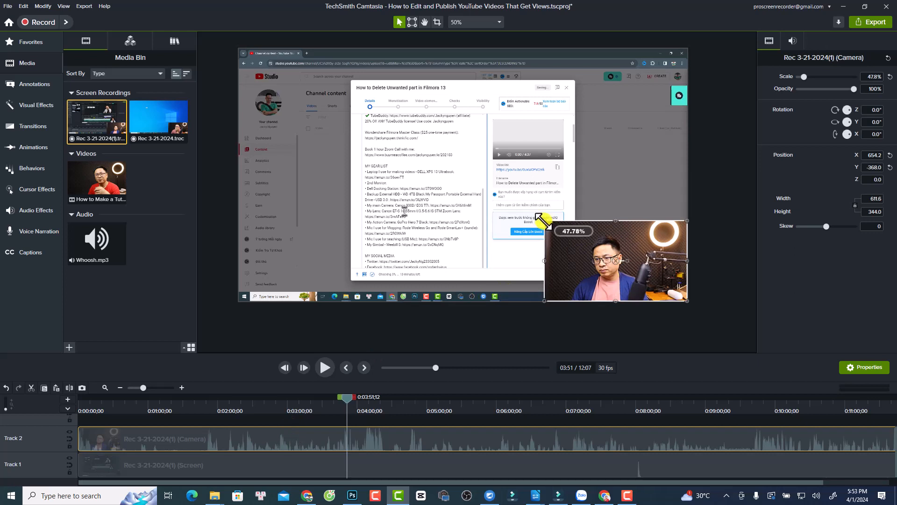
{"action": "left_click_drag", "start_coordinate": [542, 219], "coordinate": [239, 56]}
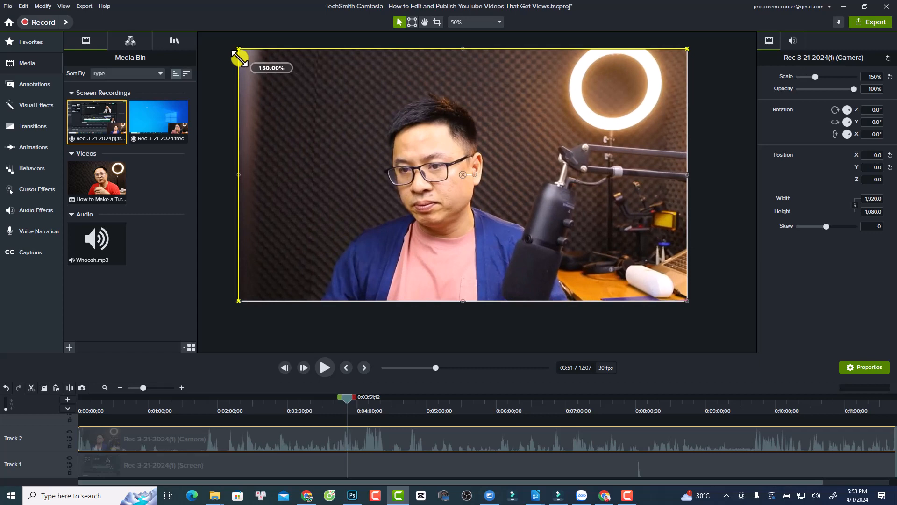
- Silence the audio of the Rec 3-21-2024(1) camera clip on Track 2
{"action": "right_click", "coordinate": [141, 439]}
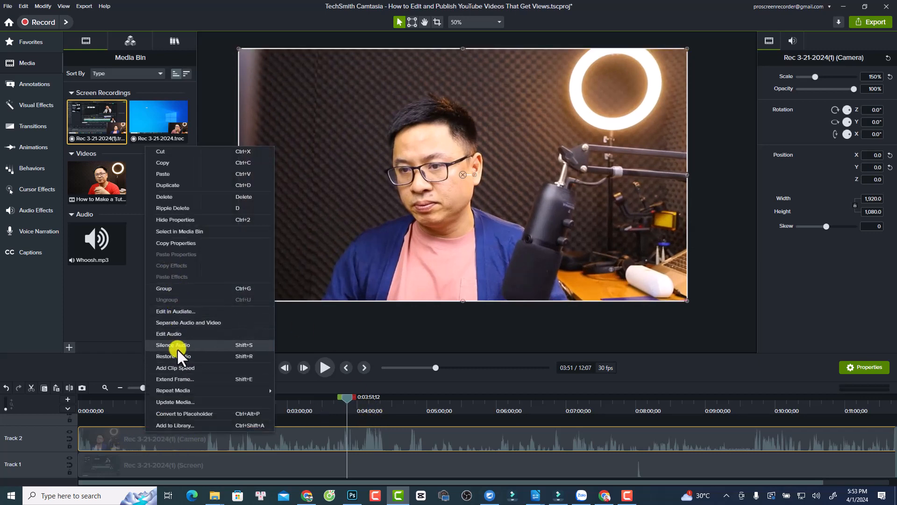
{"action": "left_click", "coordinate": [175, 342]}
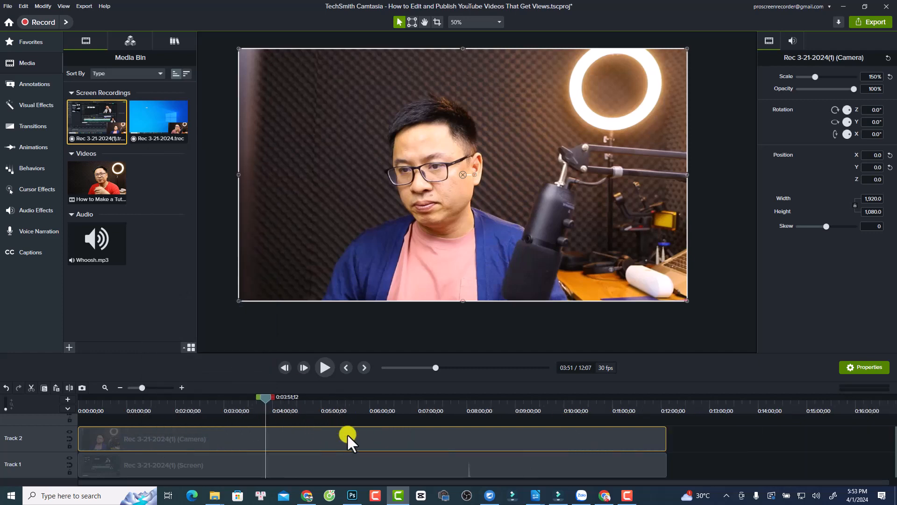
{"action": "scroll", "coordinate": [346, 433], "scroll_direction": "down", "scroll_amount": 1}
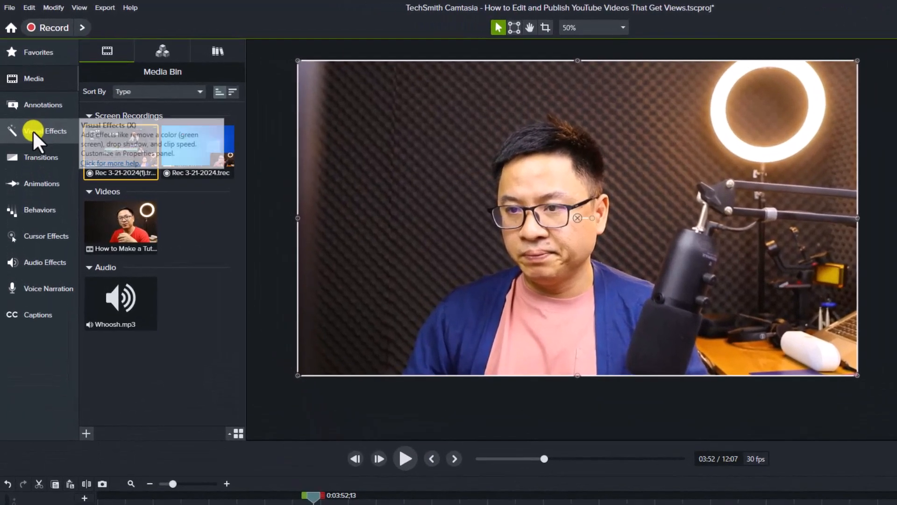
- Apply the Mask visual effect to the camera clip on Track 2
{"action": "left_click", "coordinate": [30, 114]}
{"action": "scroll", "coordinate": [171, 345], "scroll_direction": "down", "scroll_amount": 5}
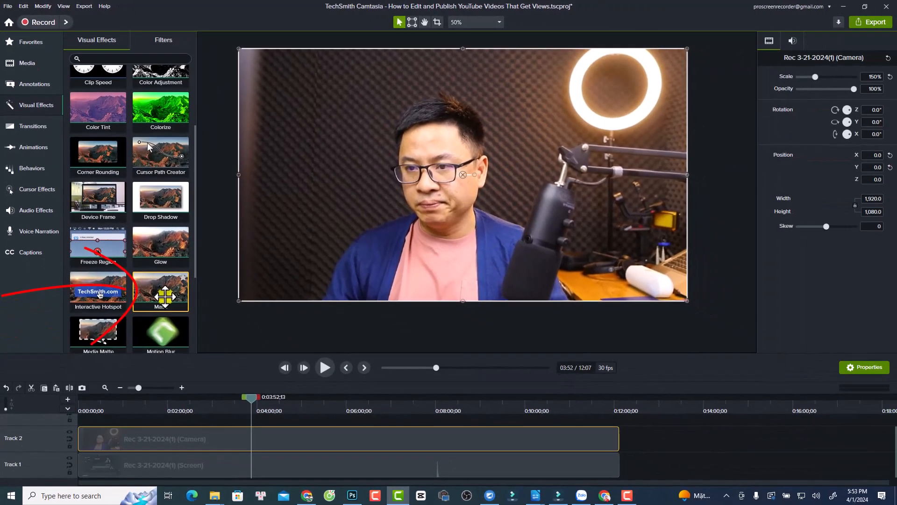
{"action": "left_click_drag", "start_coordinate": [236, 373], "coordinate": [302, 504]}
{"action": "left_click_drag", "start_coordinate": [243, 436], "coordinate": [245, 439]}
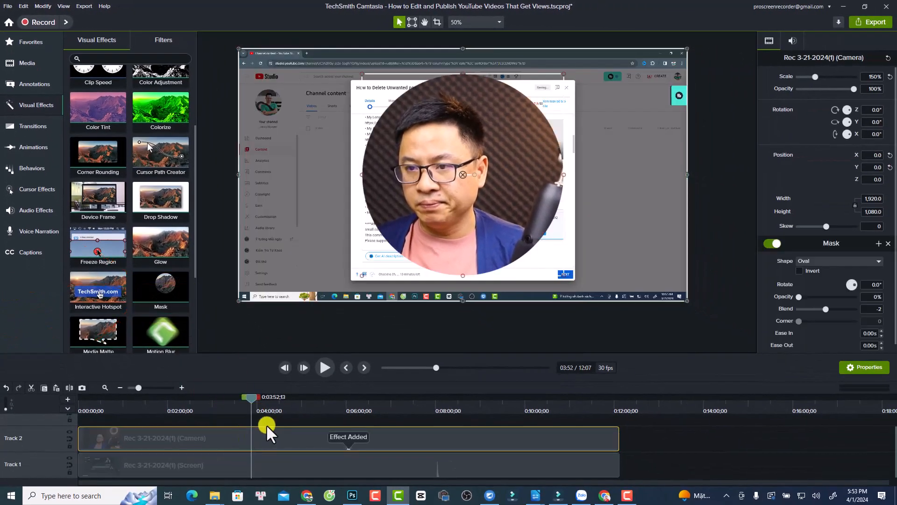
- Centre the oval mask on the presenter and enlarge it to the full height of the frame
{"action": "left_click_drag", "start_coordinate": [461, 176], "coordinate": [442, 176]}
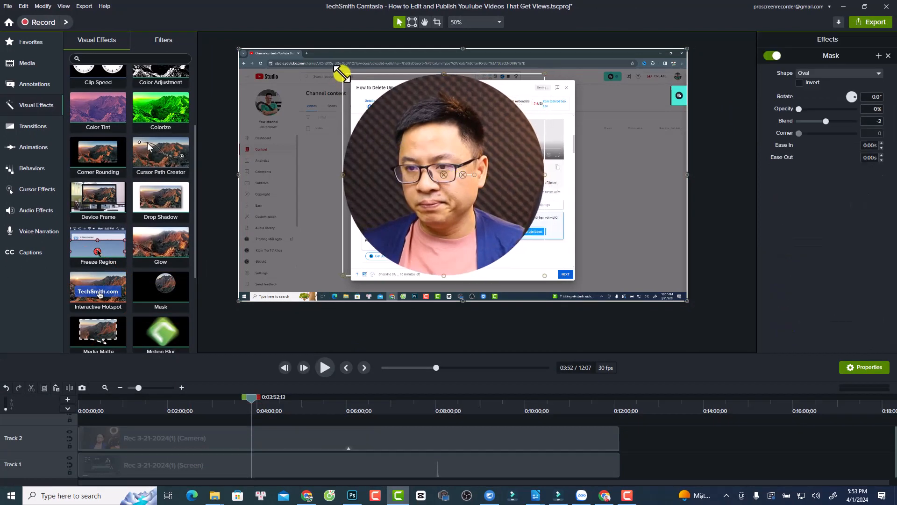
{"action": "left_click_drag", "start_coordinate": [342, 72], "coordinate": [318, 47]}
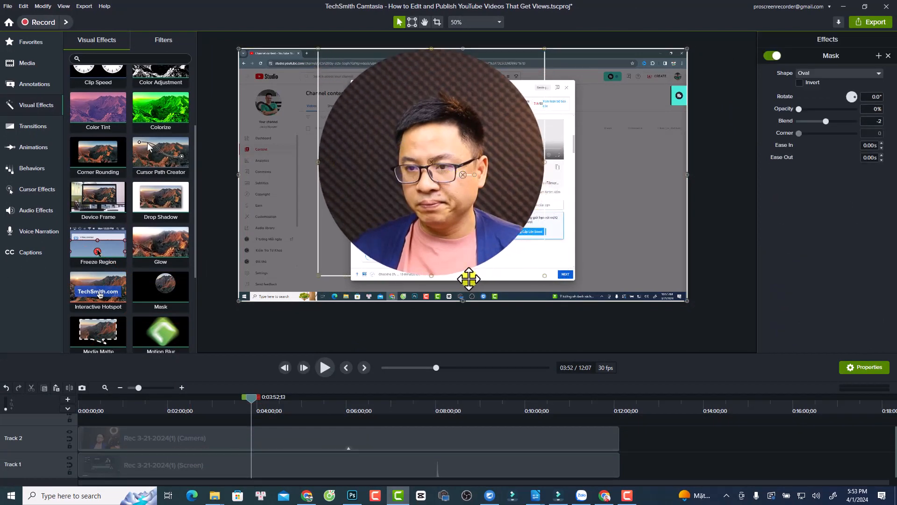
{"action": "left_click_drag", "start_coordinate": [544, 276], "coordinate": [567, 296]}
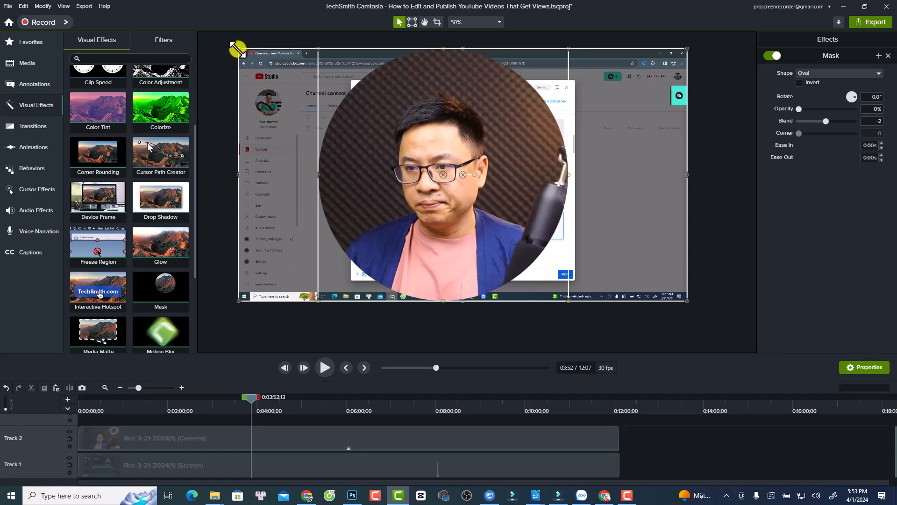
- Scale the masked camera clip down to 38.9% in the lower-right corner of the video and play the timeline from the start
{"action": "left_click_drag", "start_coordinate": [237, 48], "coordinate": [570, 239]}
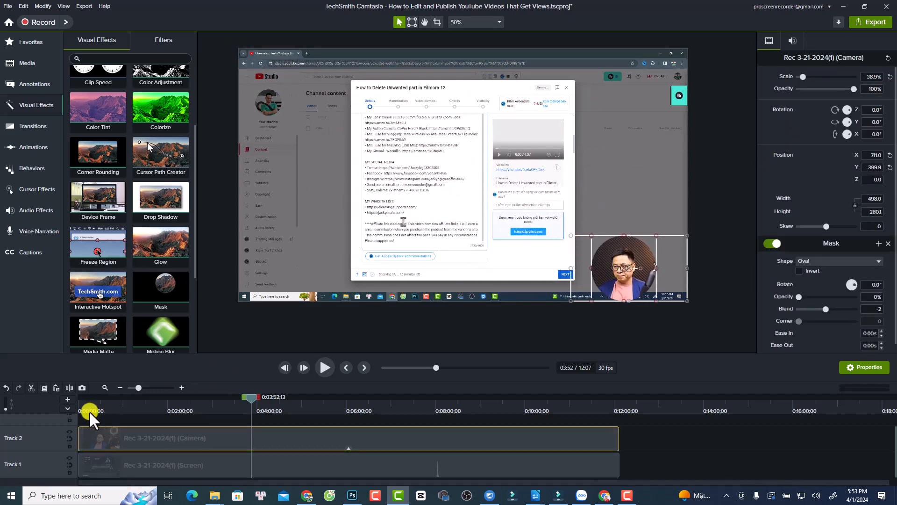
{"action": "left_click_drag", "start_coordinate": [89, 411], "coordinate": [81, 401]}
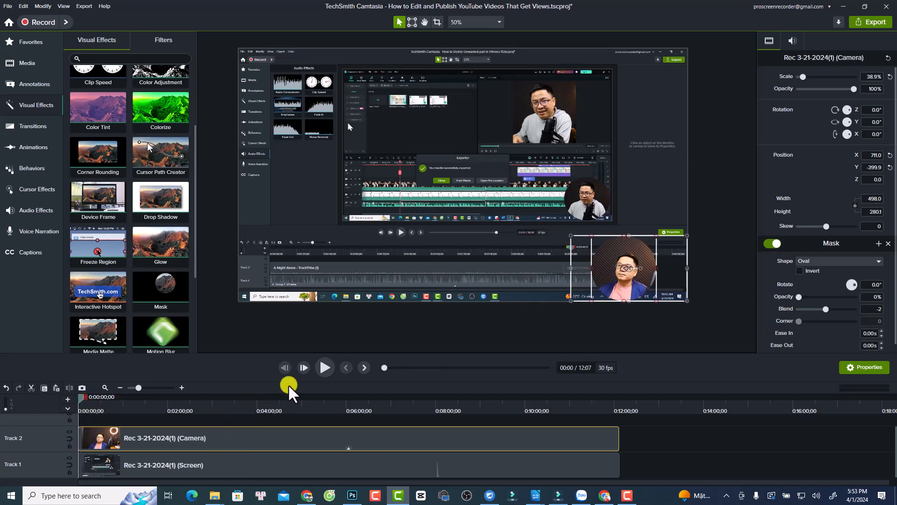
{"action": "left_click", "coordinate": [324, 368]}
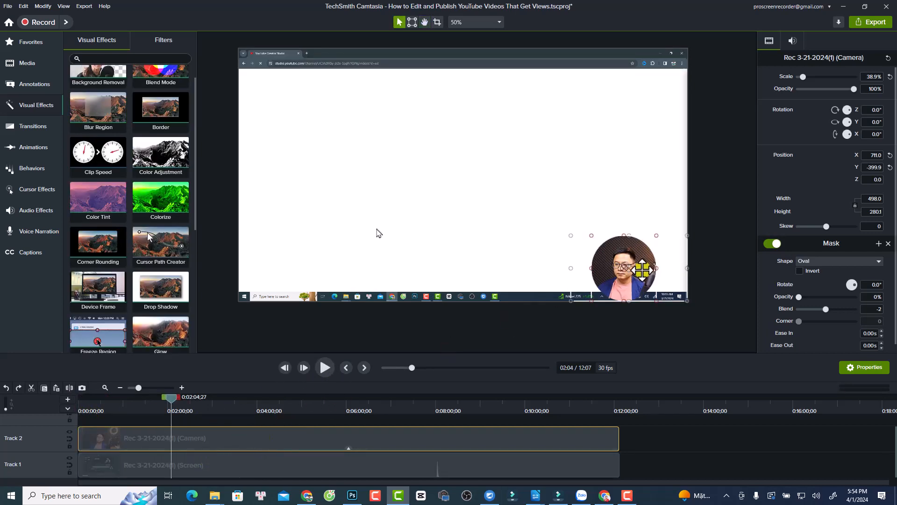
- Compare the camera clip with its Mask effect off and on, and check the mask shape options, keeping Oval
{"action": "left_click", "coordinate": [769, 242]}
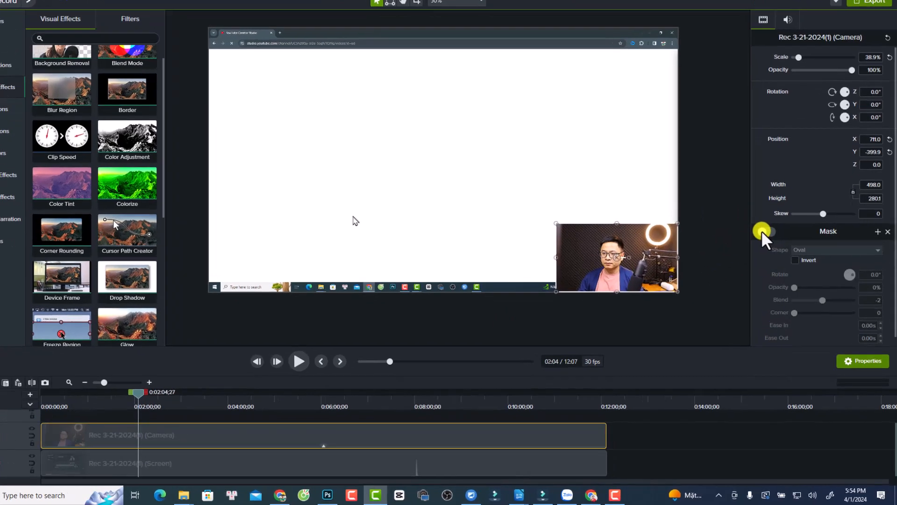
{"action": "left_click", "coordinate": [732, 152]}
{"action": "left_click", "coordinate": [727, 153]}
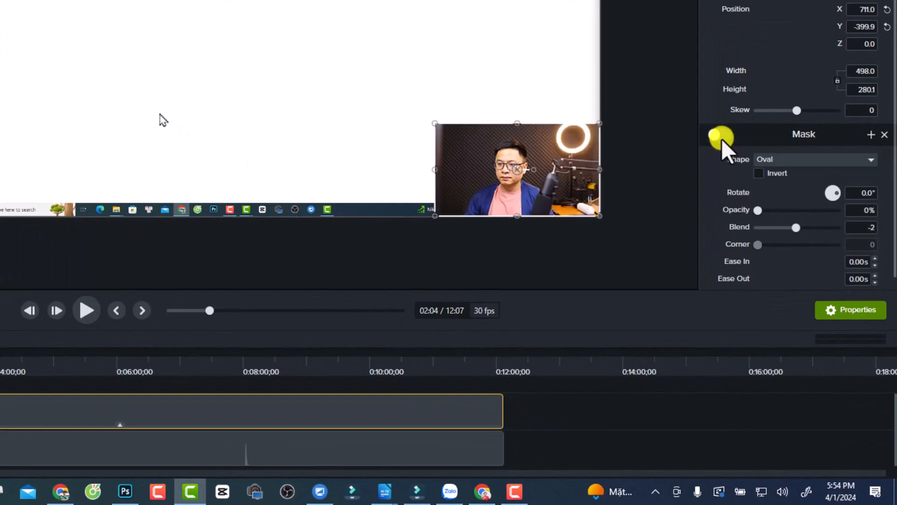
{"action": "left_click", "coordinate": [726, 152]}
{"action": "left_click", "coordinate": [719, 135]}
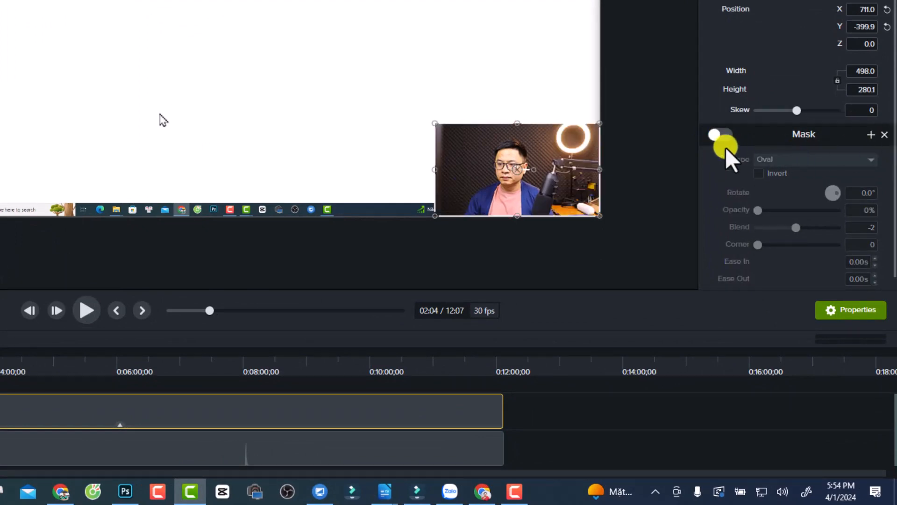
{"action": "left_click", "coordinate": [723, 135]}
{"action": "left_click", "coordinate": [811, 159]}
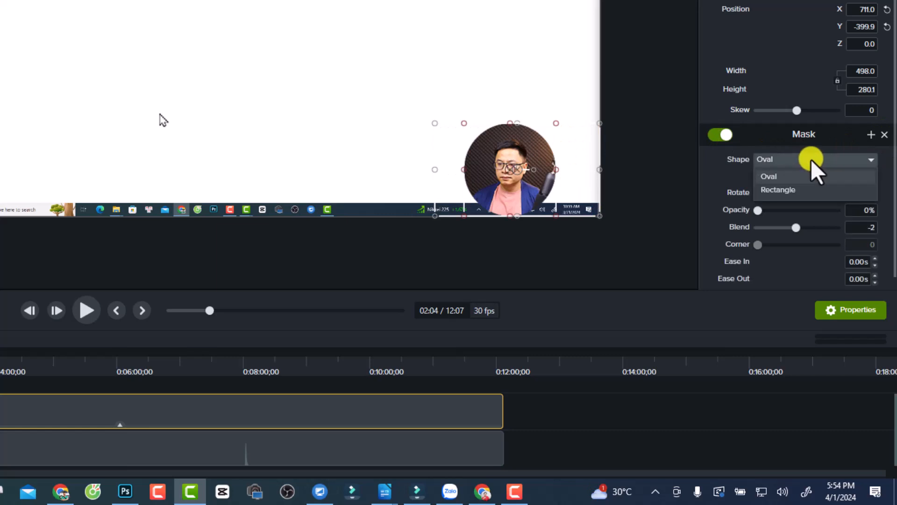
{"action": "left_click", "coordinate": [741, 178]}
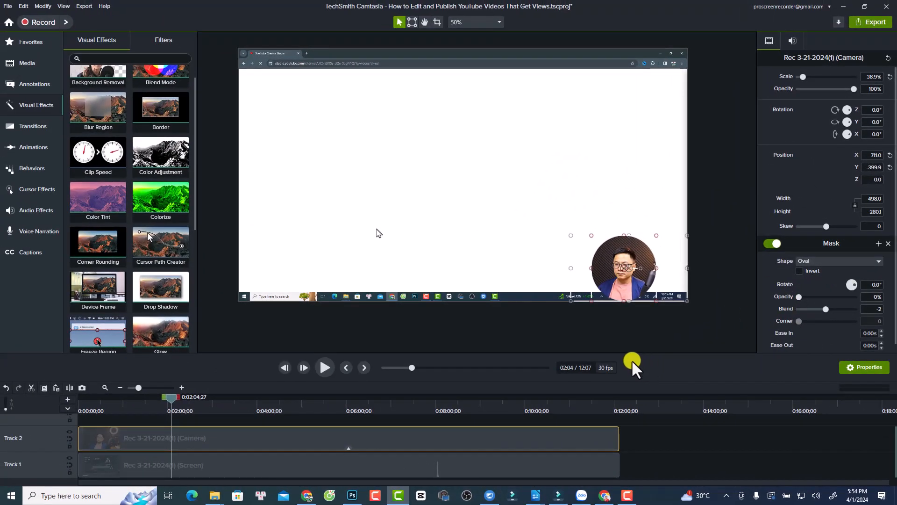
- Play a short stretch of the recording and split the Track 2 camera clip at 0:02:06;22
{"action": "left_click", "coordinate": [214, 461]}
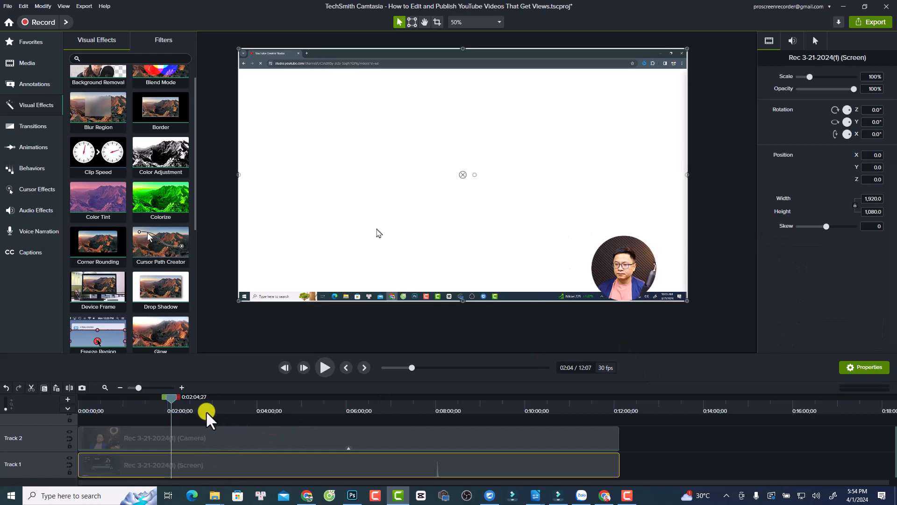
{"action": "key", "text": "space"}
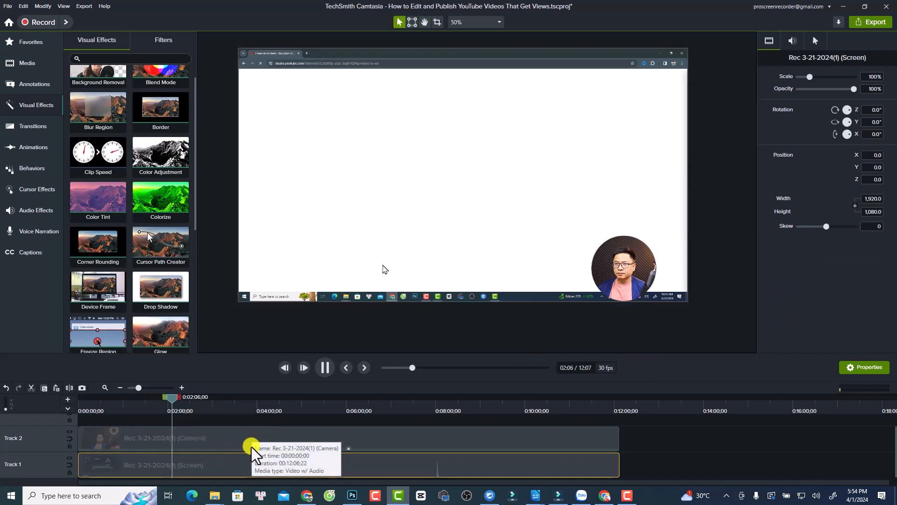
{"action": "key", "text": "space"}
{"action": "left_click", "coordinate": [225, 435]}
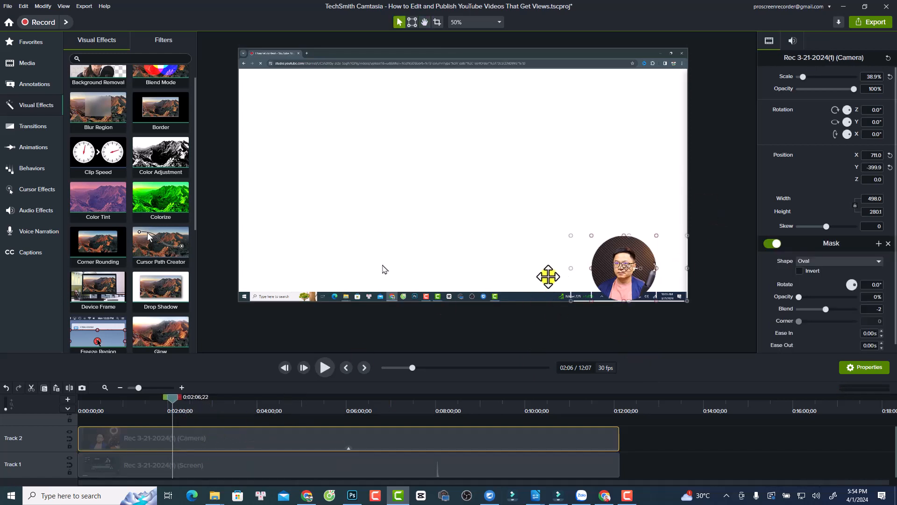
{"action": "key", "text": "s"}
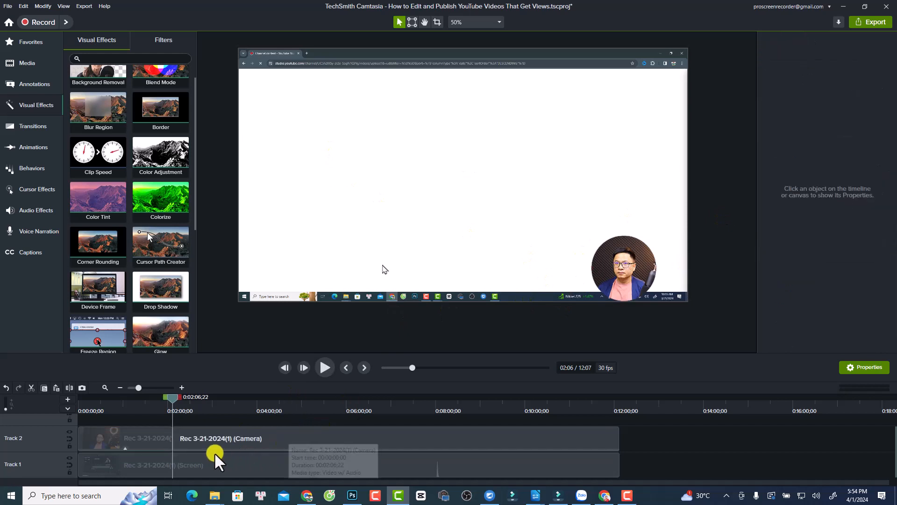
- Remove the Mask effect from the camera clip after the split and scale it to 150% to fill the frame
{"action": "left_click", "coordinate": [210, 439]}
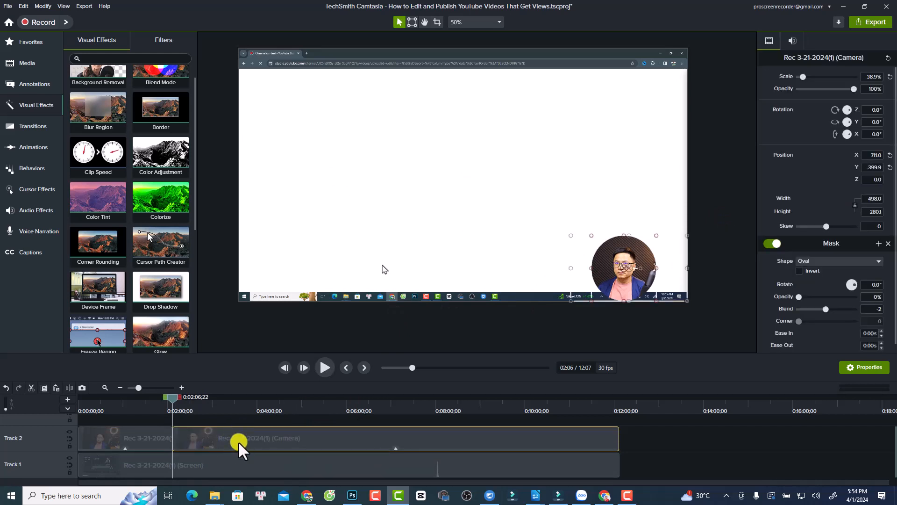
{"action": "left_click", "coordinate": [888, 243]}
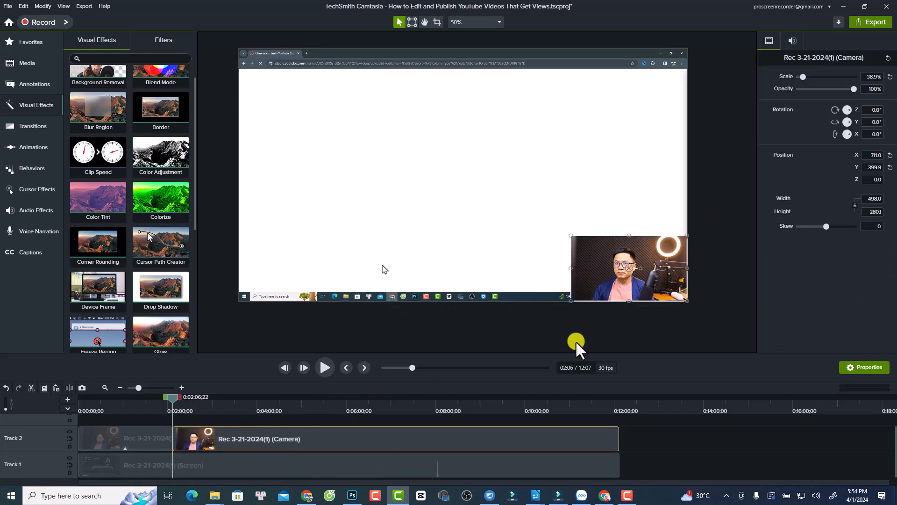
{"action": "left_click_drag", "start_coordinate": [570, 235], "coordinate": [239, 49]}
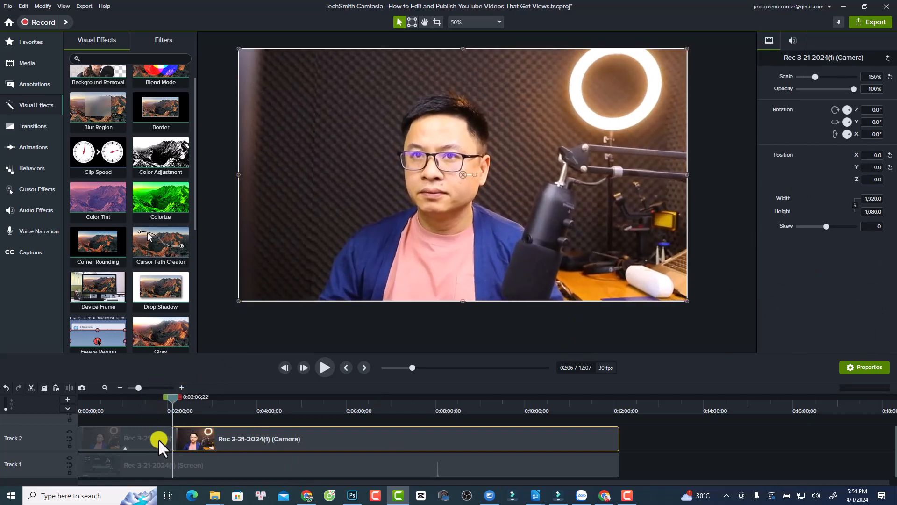
- Add a Wipes-type transition between the two camera clips on Track 2 and preview playback across the cut
{"action": "left_click", "coordinate": [169, 399]}
{"action": "key", "text": "space"}
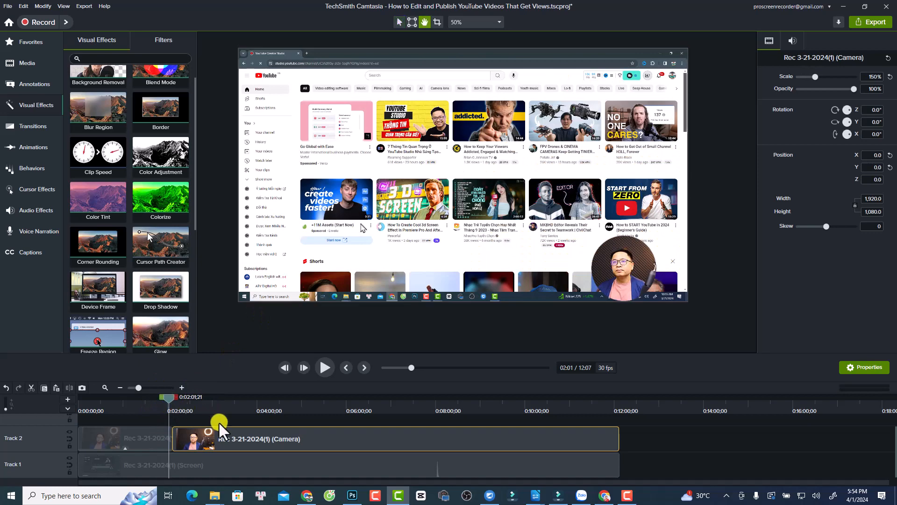
{"action": "scroll", "coordinate": [228, 436], "scroll_direction": "up", "scroll_amount": 4}
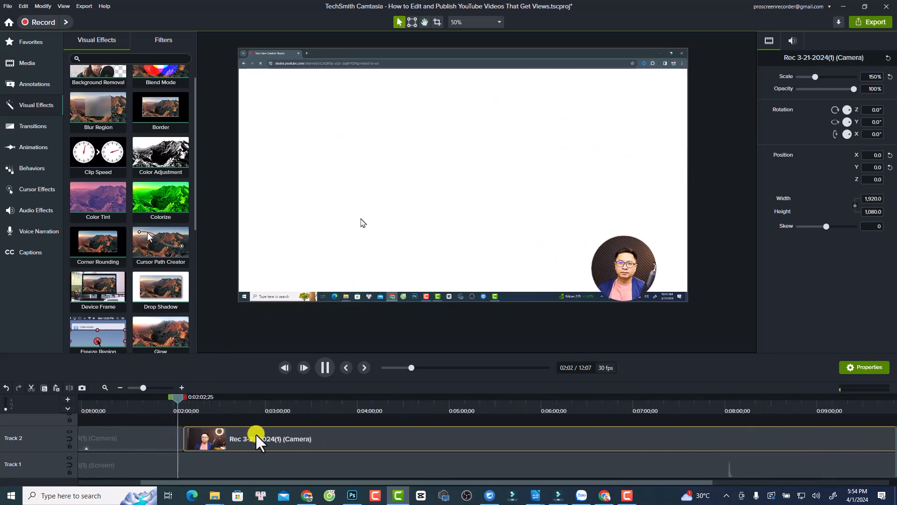
{"action": "left_click", "coordinate": [250, 433]}
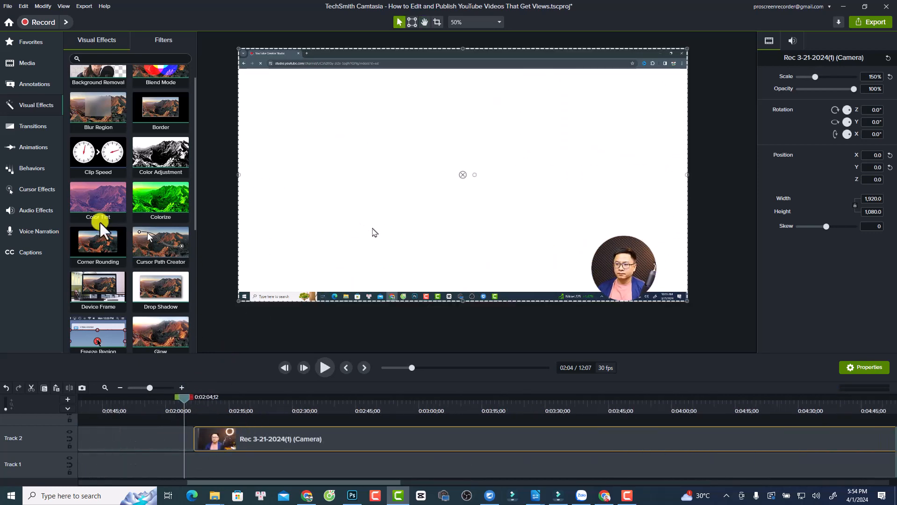
{"action": "left_click", "coordinate": [33, 127]}
{"action": "left_click_drag", "start_coordinate": [160, 191], "coordinate": [197, 430]}
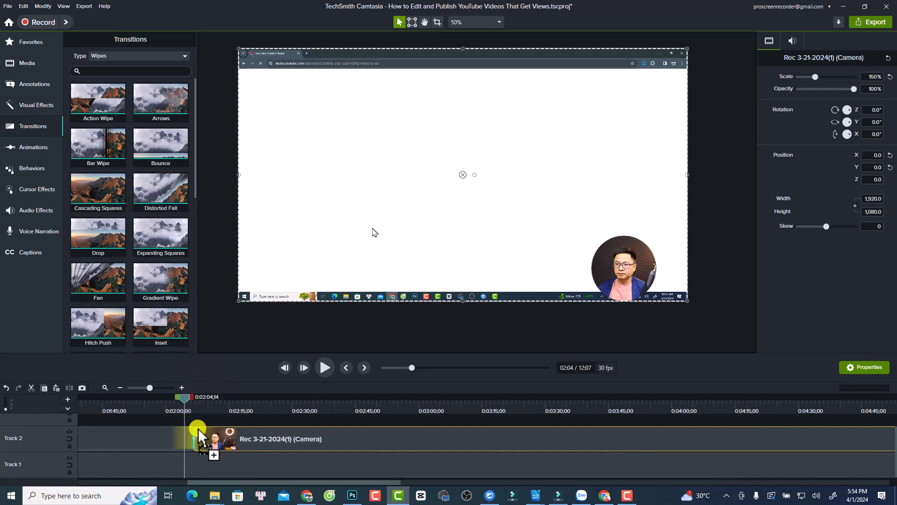
{"action": "left_click", "coordinate": [189, 405]}
{"action": "key", "text": "space"}
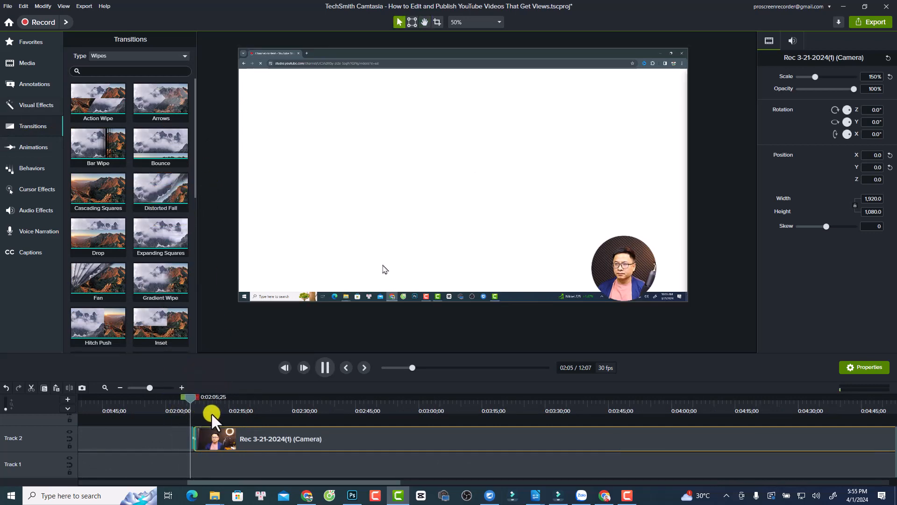
{"action": "key", "text": "space"}
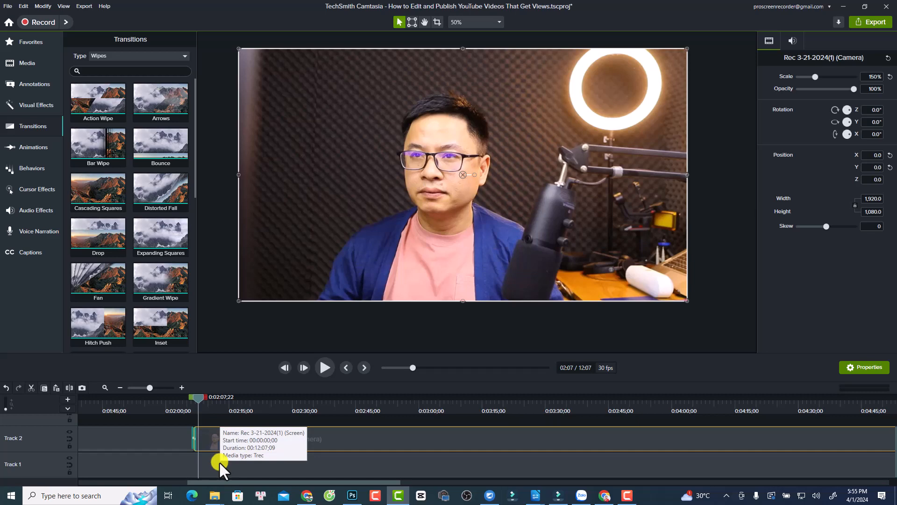
- Select the screen clip on Track 1, hide Track 2 and place the playhead at 0:02:21;01
{"action": "left_click", "coordinate": [218, 460]}
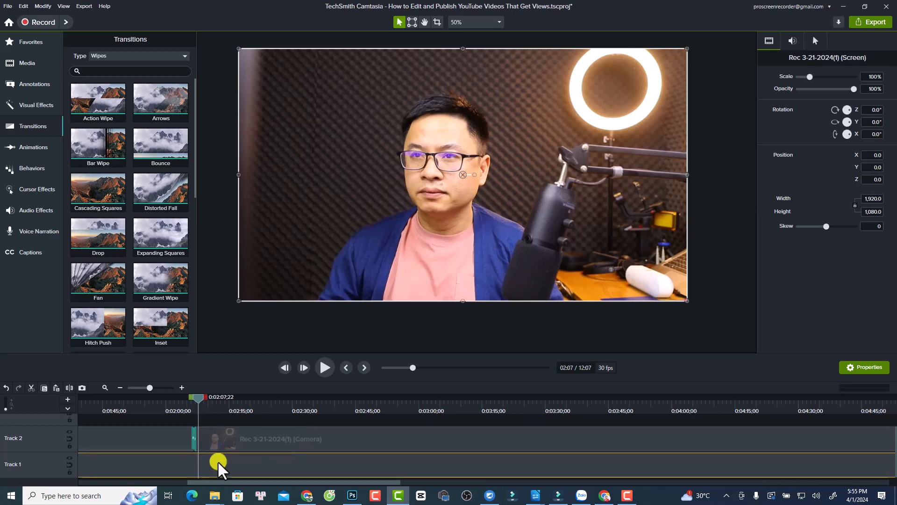
{"action": "left_click", "coordinate": [219, 406]}
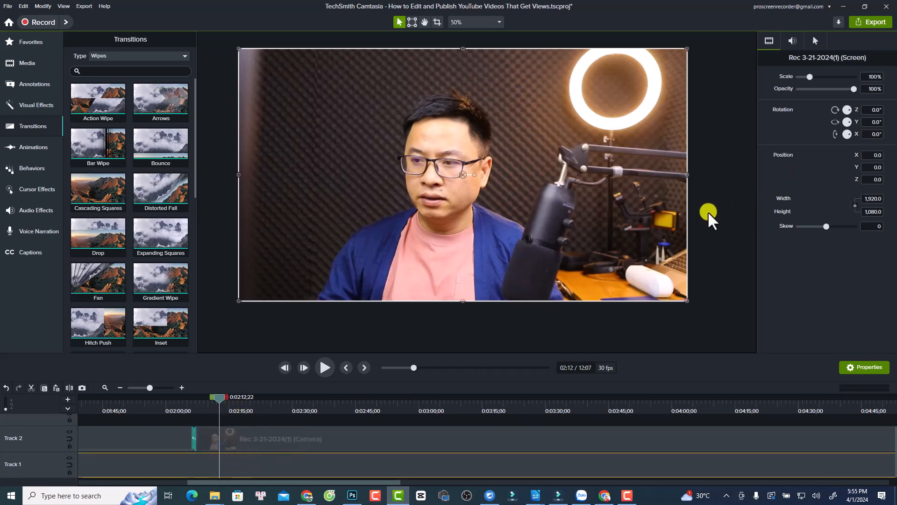
{"action": "left_click", "coordinate": [69, 431]}
{"action": "left_click_drag", "start_coordinate": [216, 400], "coordinate": [253, 406]}
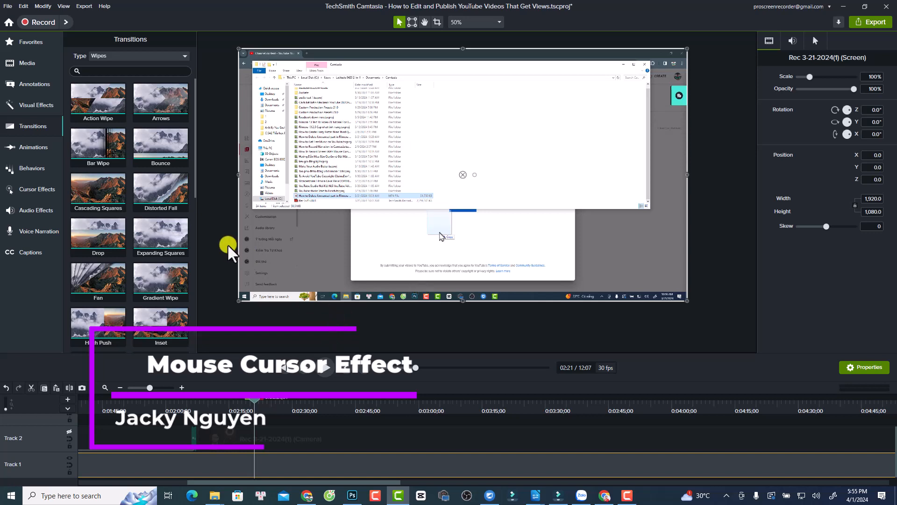
- Apply the Highlight cursor effect to the screen recording clip on Track 1
{"action": "left_click", "coordinate": [29, 187]}
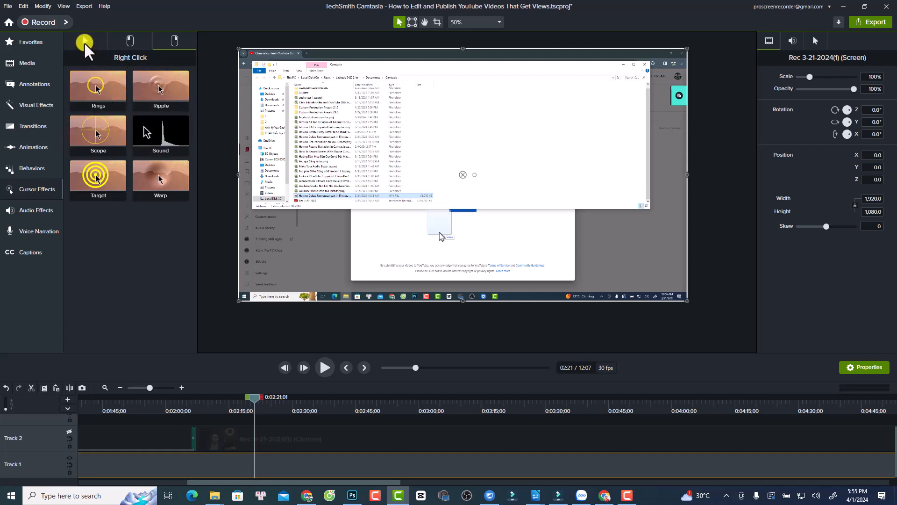
{"action": "left_click", "coordinate": [84, 42]}
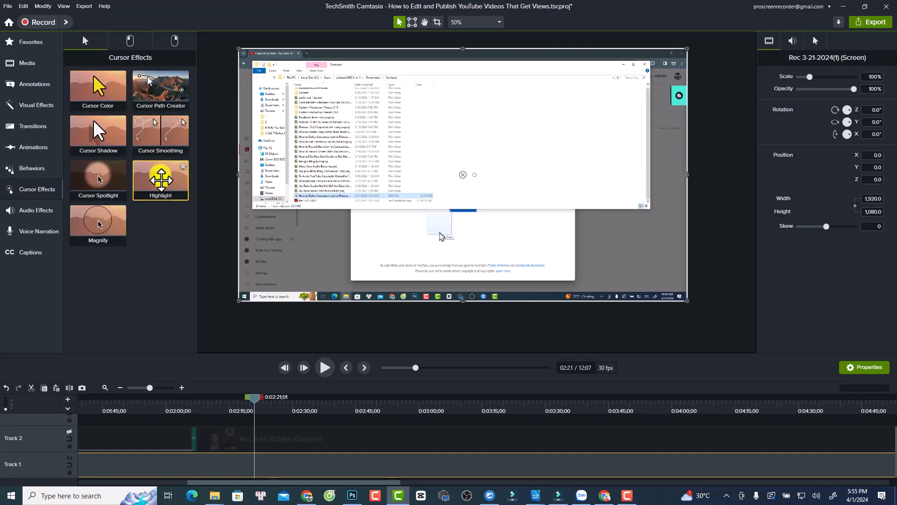
{"action": "left_click_drag", "start_coordinate": [161, 180], "coordinate": [244, 456]}
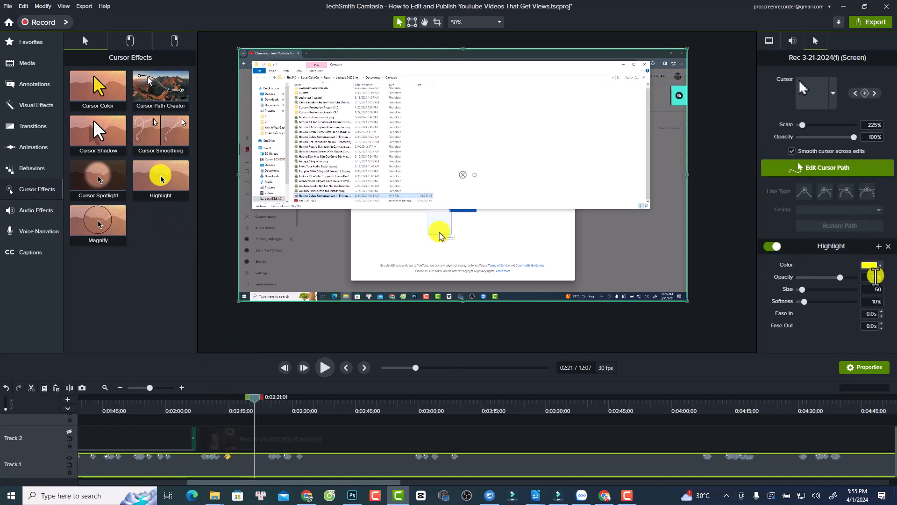
- Set the cursor highlight size to 20 and add the Sound left-click effect to the screen clip on Track 1
{"action": "left_click", "coordinate": [876, 289]}
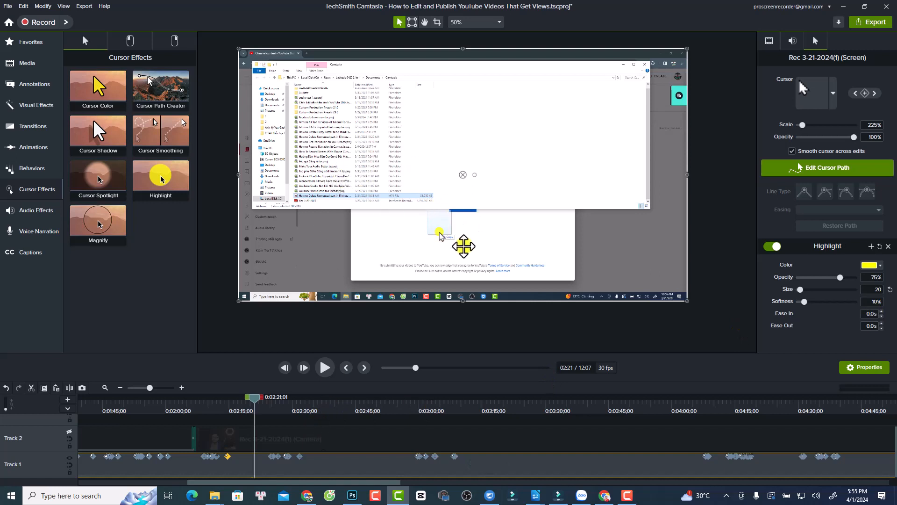
{"action": "left_click", "coordinate": [129, 42]}
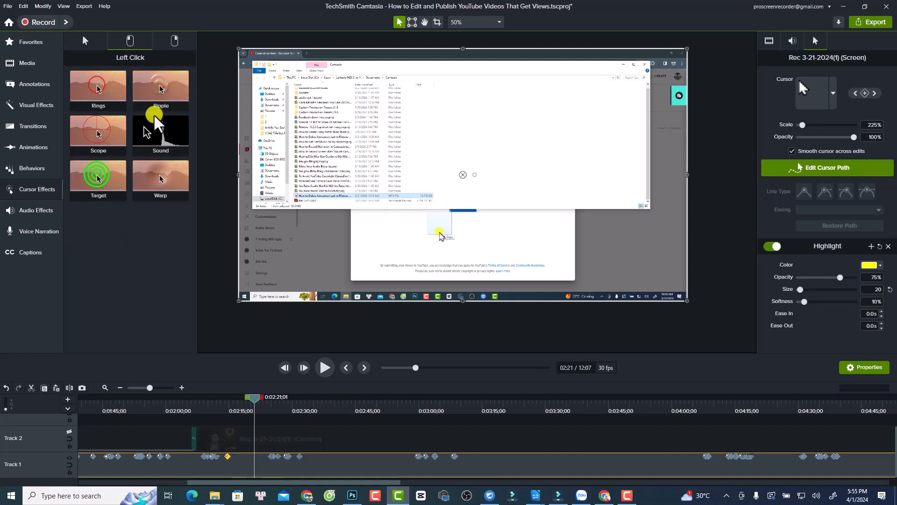
{"action": "left_click_drag", "start_coordinate": [155, 135], "coordinate": [242, 176]}
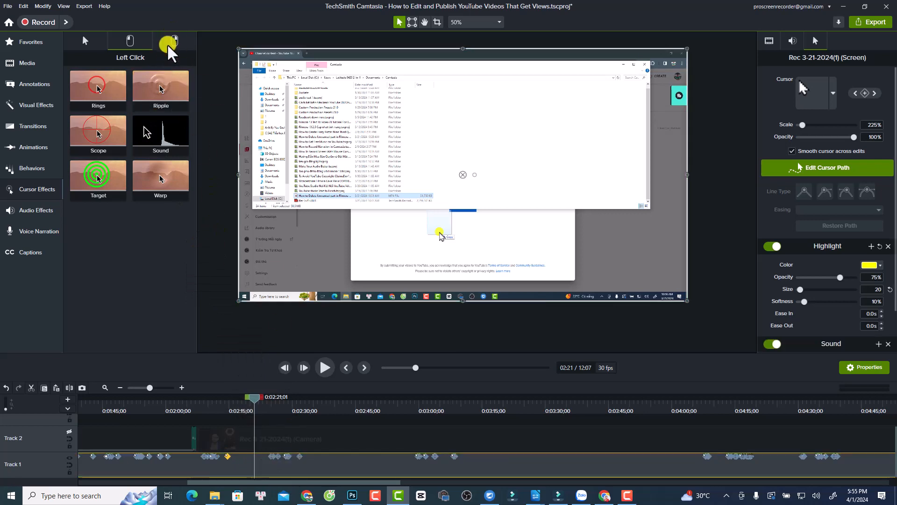
- Look through the right-click cursor effects and preview playback of the screen recording from 0:02:21;01
{"action": "left_click", "coordinate": [175, 40]}
{"action": "left_click_drag", "start_coordinate": [161, 87], "coordinate": [250, 401]}
{"action": "key", "text": "space"}
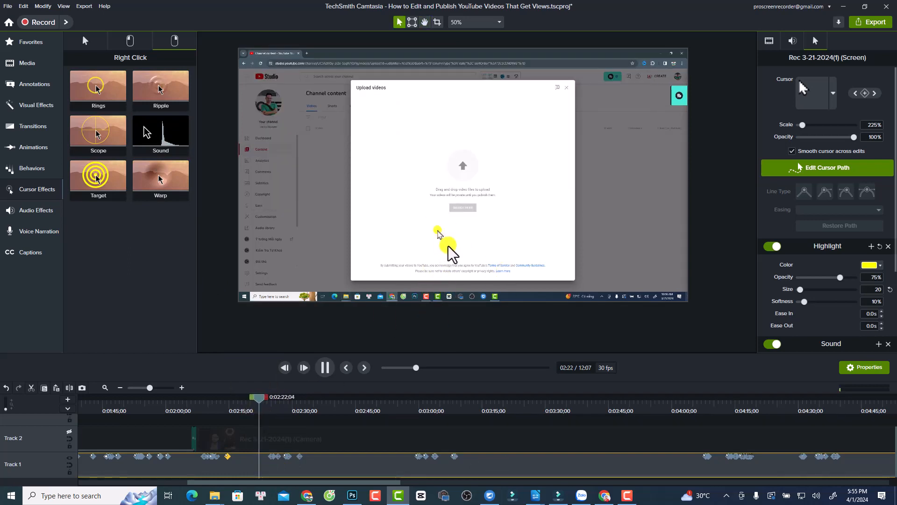
{"action": "key", "text": "space"}
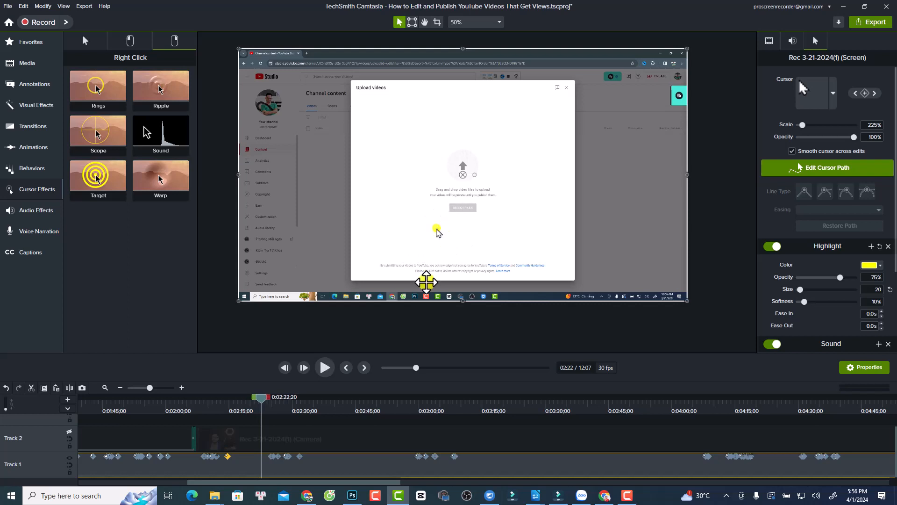
- Unhide Track 2 and delete all camera and screen clips from the timeline
{"action": "scroll", "coordinate": [328, 453], "scroll_direction": "down", "scroll_amount": 3, "text": "ctrl"}
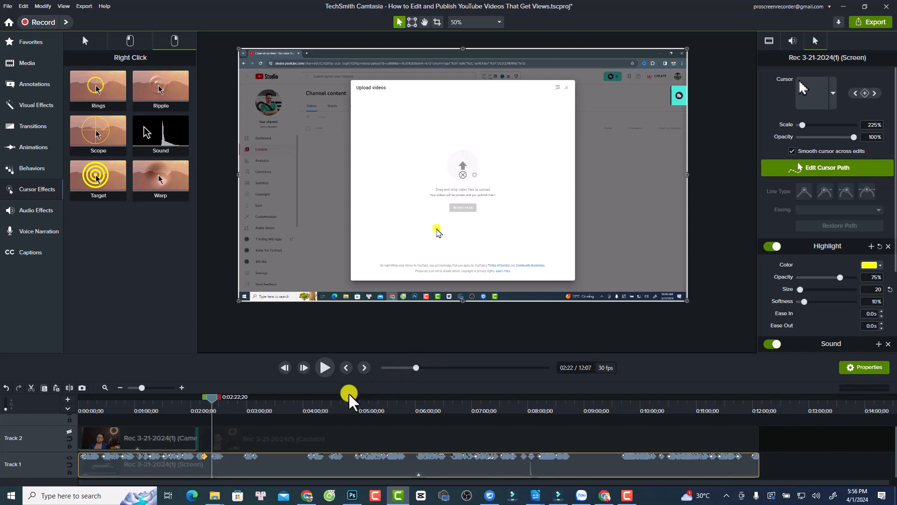
{"action": "scroll", "coordinate": [187, 446], "scroll_direction": "up", "scroll_amount": 1}
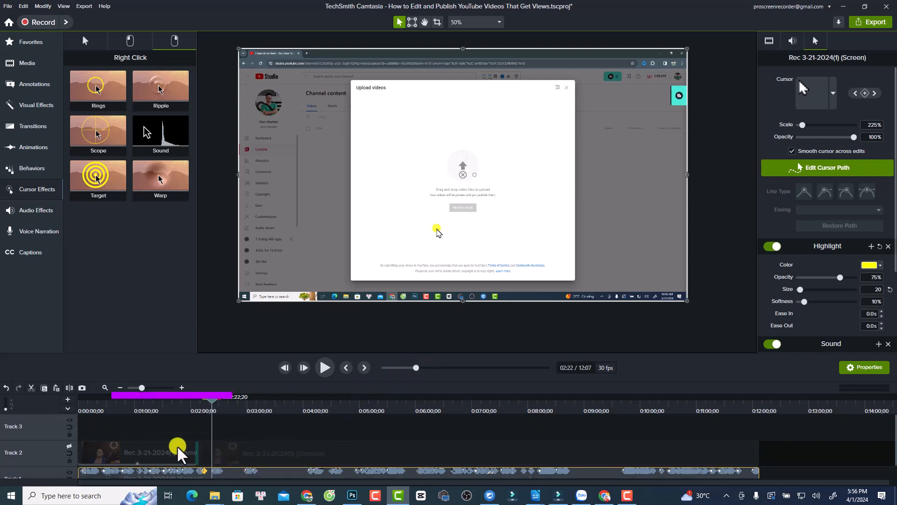
{"action": "left_click", "coordinate": [71, 449]}
{"action": "left_click", "coordinate": [233, 450]}
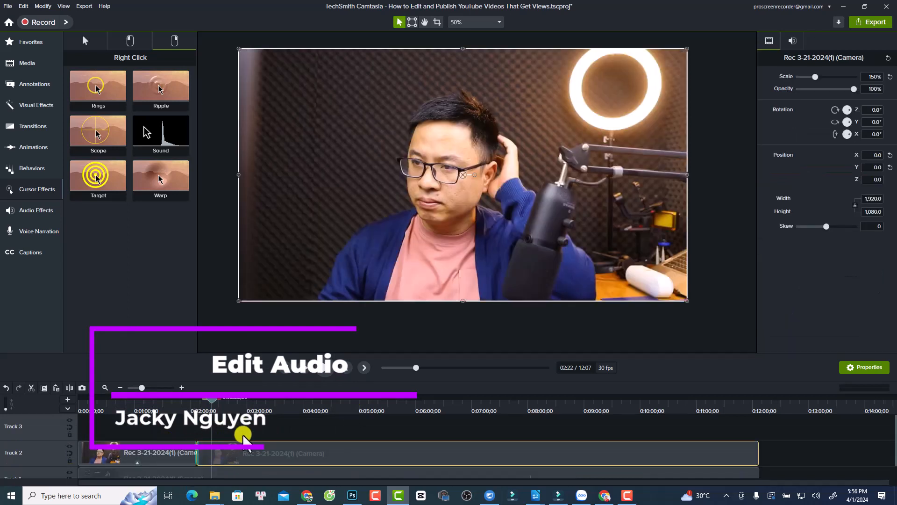
{"action": "scroll", "coordinate": [257, 447], "scroll_direction": "down", "scroll_amount": 1}
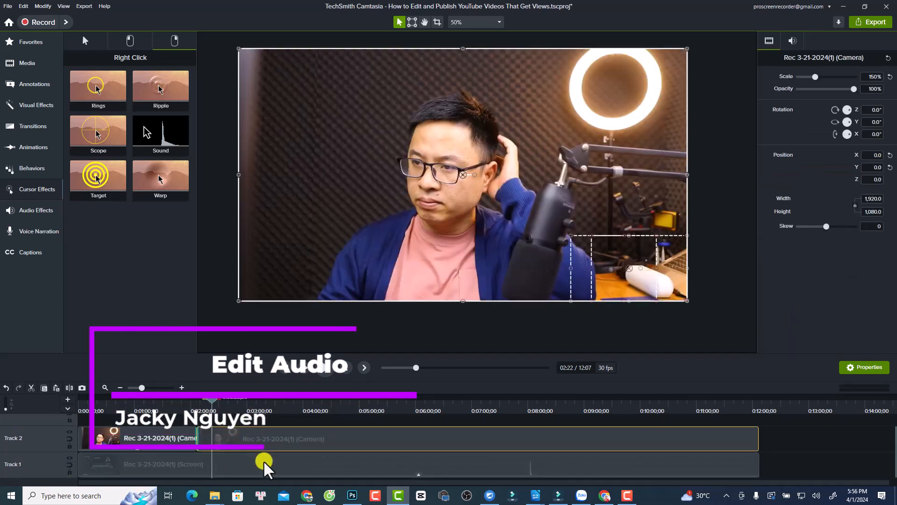
{"action": "left_click", "coordinate": [264, 461], "text": "ctrl"}
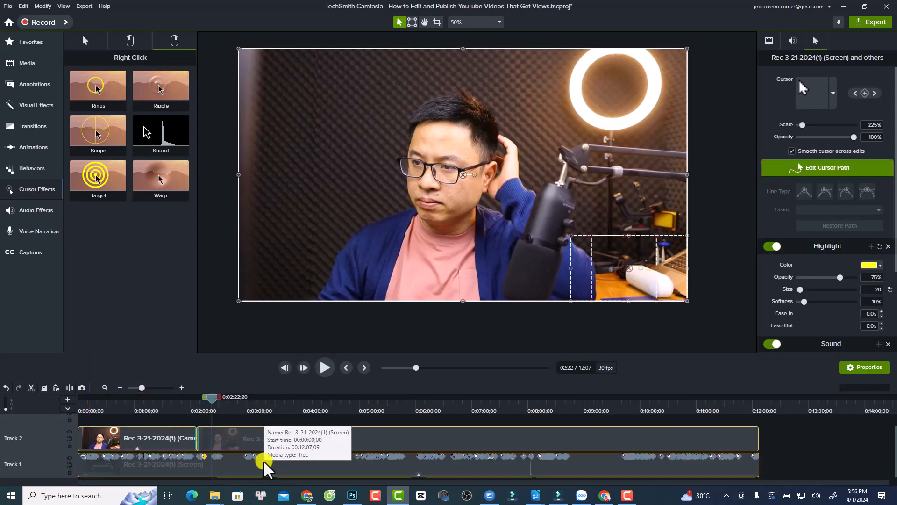
{"action": "key", "text": "Delete"}
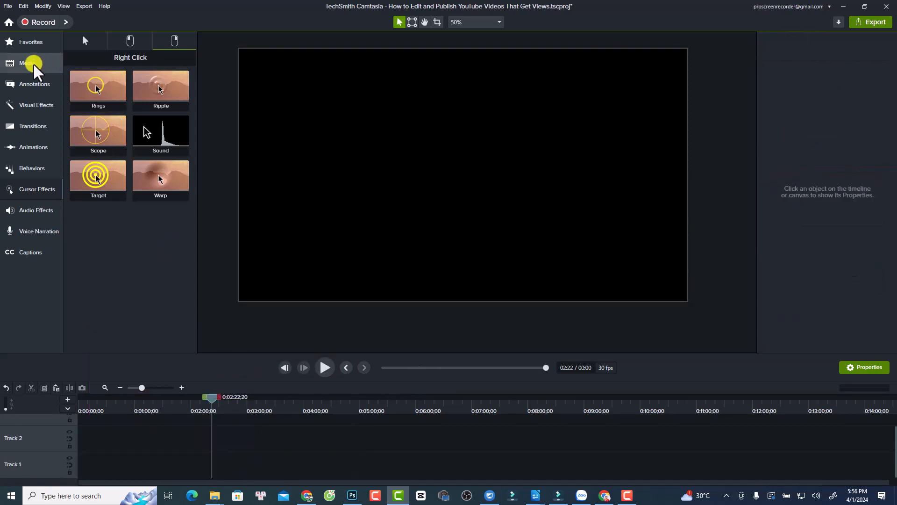
- Add the Rec 3-21-2024(1) screen recording from the media bin to Tracks 2 and 3, starting at the beginning of the timeline
{"action": "left_click", "coordinate": [35, 61]}
{"action": "left_click_drag", "start_coordinate": [112, 118], "coordinate": [72, 448]}
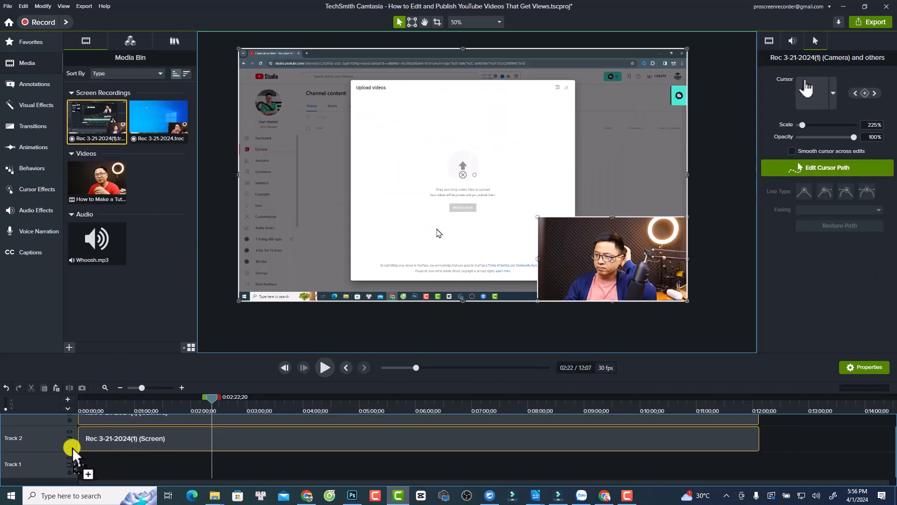
{"action": "scroll", "coordinate": [253, 436], "scroll_direction": "up", "scroll_amount": 1}
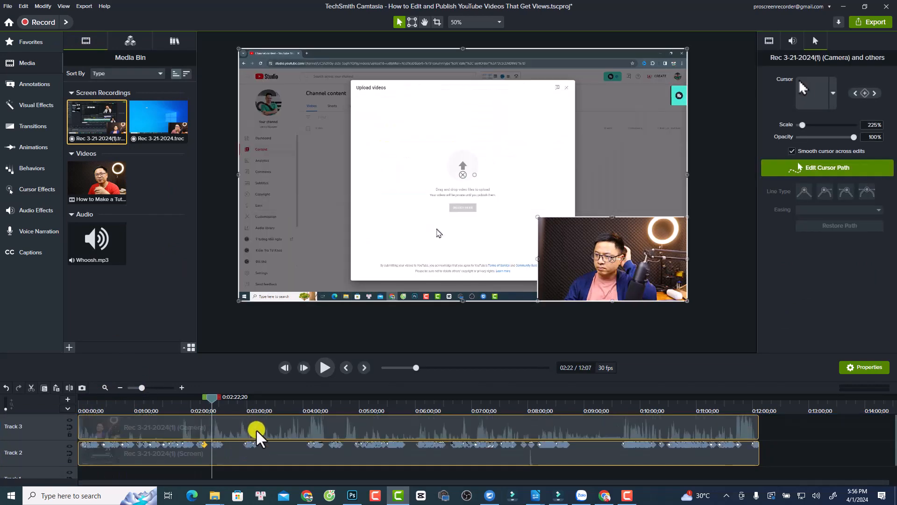
- Set the audio gain of the camera clip on Track 3 to 97% and apply the Audio Compression effect to it
{"action": "left_click", "coordinate": [256, 428]}
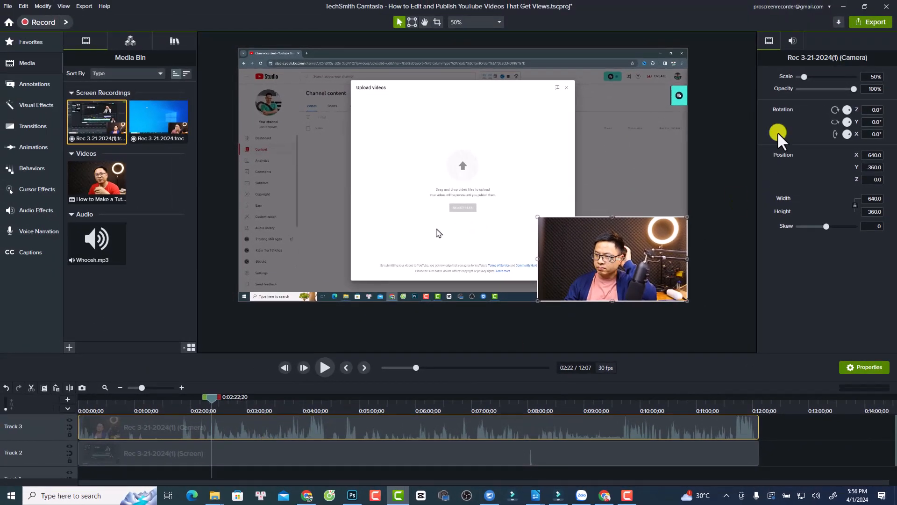
{"action": "left_click", "coordinate": [792, 40]}
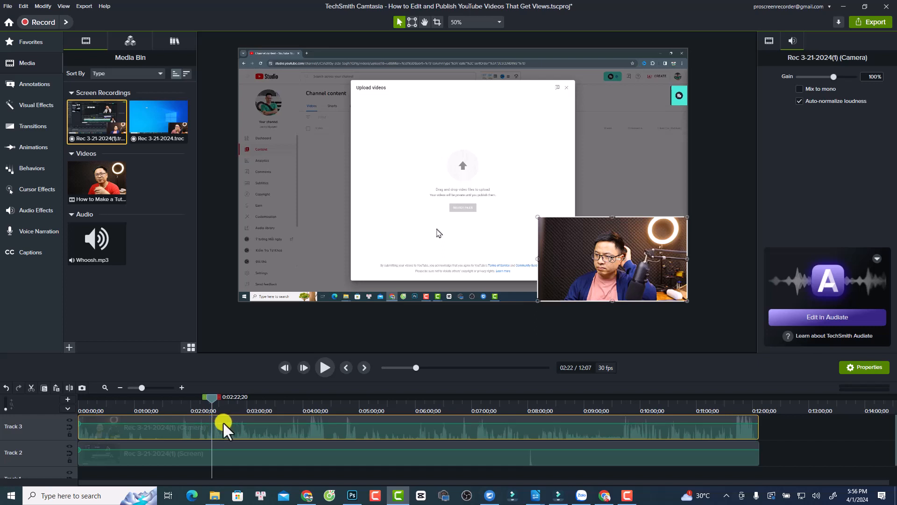
{"action": "left_click_drag", "start_coordinate": [229, 424], "coordinate": [220, 423]}
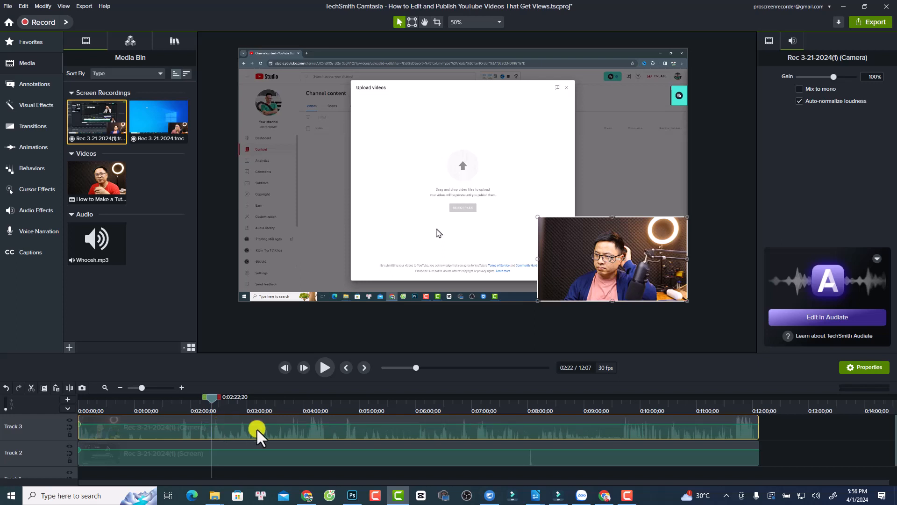
{"action": "left_click_drag", "start_coordinate": [832, 77], "coordinate": [831, 78]}
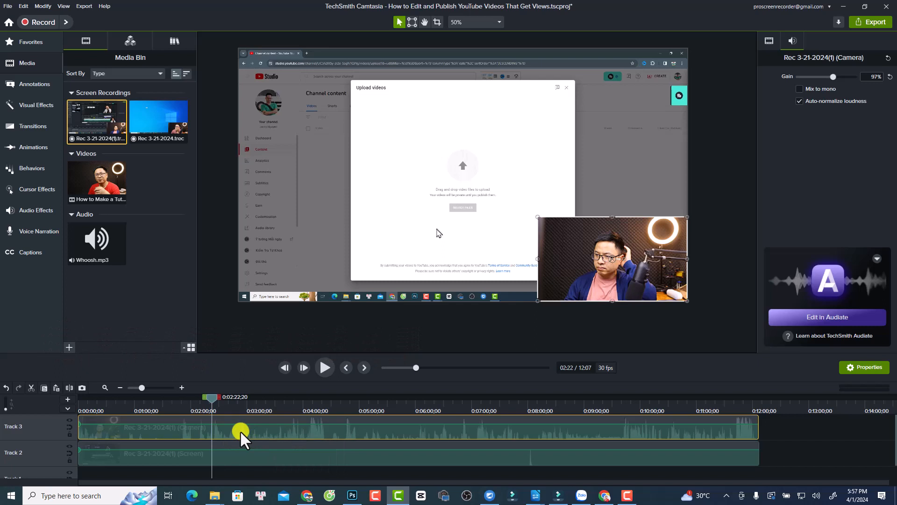
{"action": "left_click", "coordinate": [29, 209]}
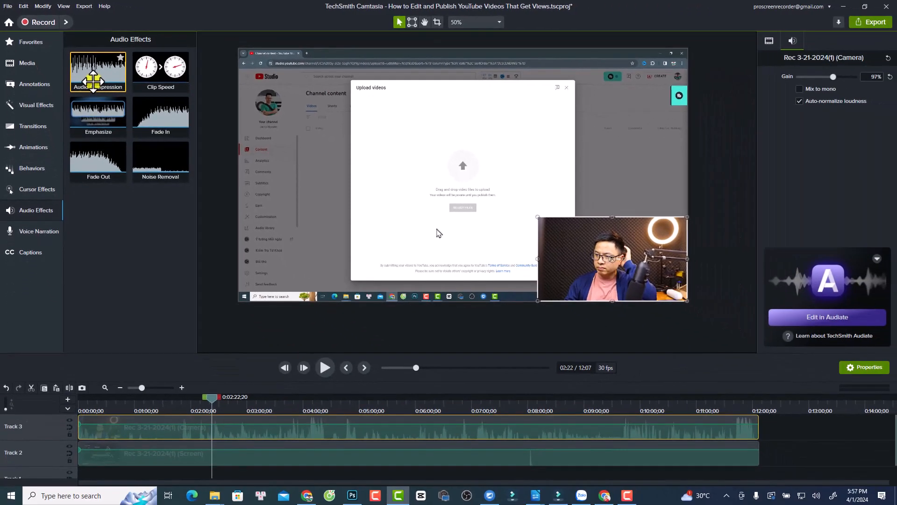
{"action": "left_click_drag", "start_coordinate": [93, 81], "coordinate": [238, 420]}
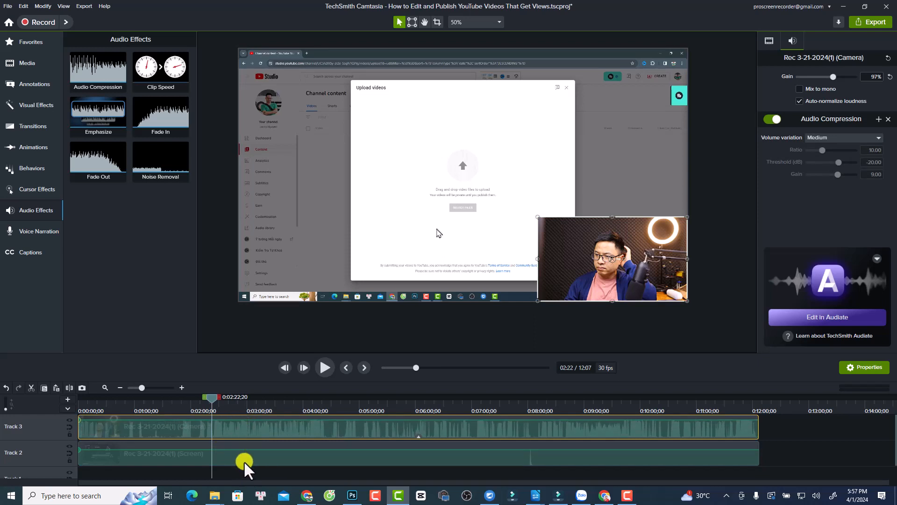
- Search the Reuse 2024 library for "night" and place A Night Alone - TrackTribe (1) at the start of Track 4
{"action": "scroll", "coordinate": [244, 461], "scroll_direction": "down", "scroll_amount": 1}
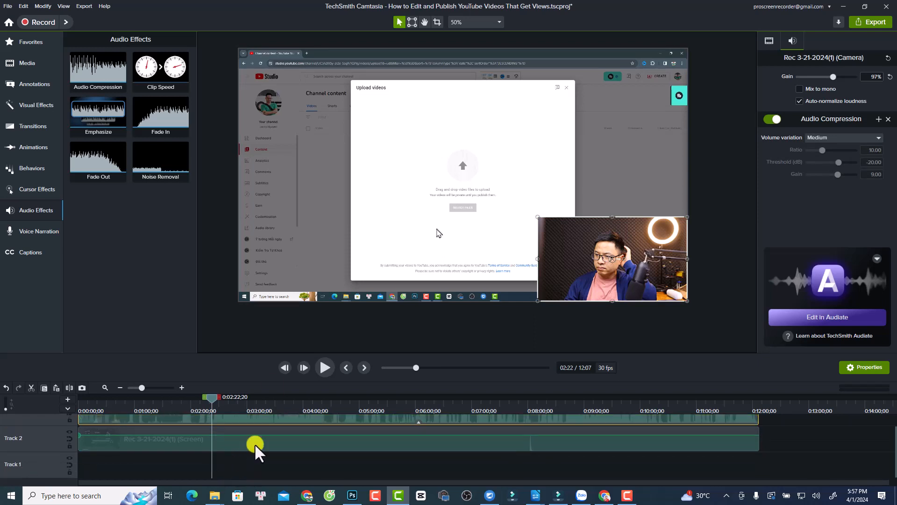
{"action": "left_click", "coordinate": [27, 63]}
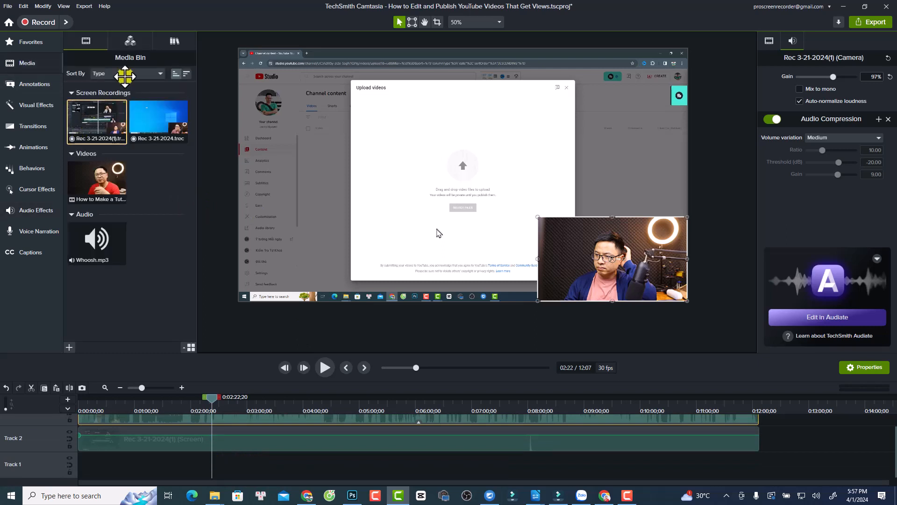
{"action": "left_click", "coordinate": [131, 42]}
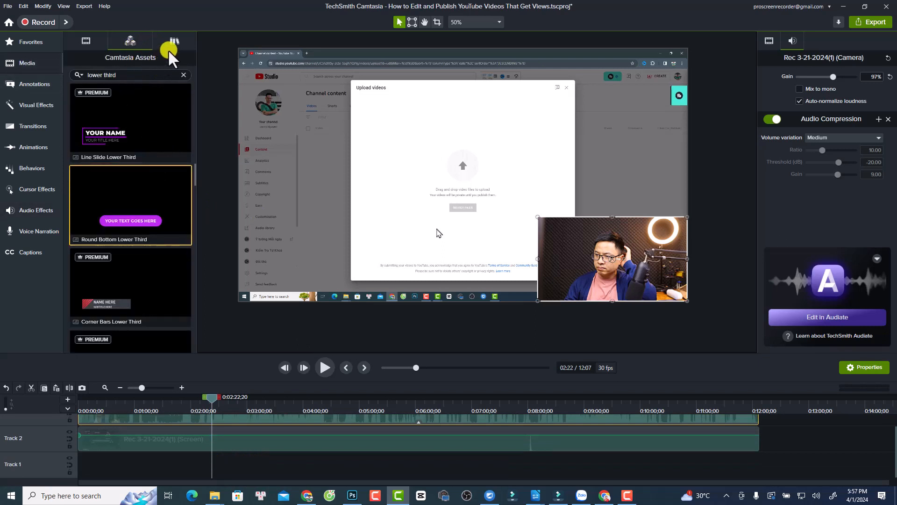
{"action": "left_click", "coordinate": [171, 47]}
{"action": "left_click", "coordinate": [114, 91]}
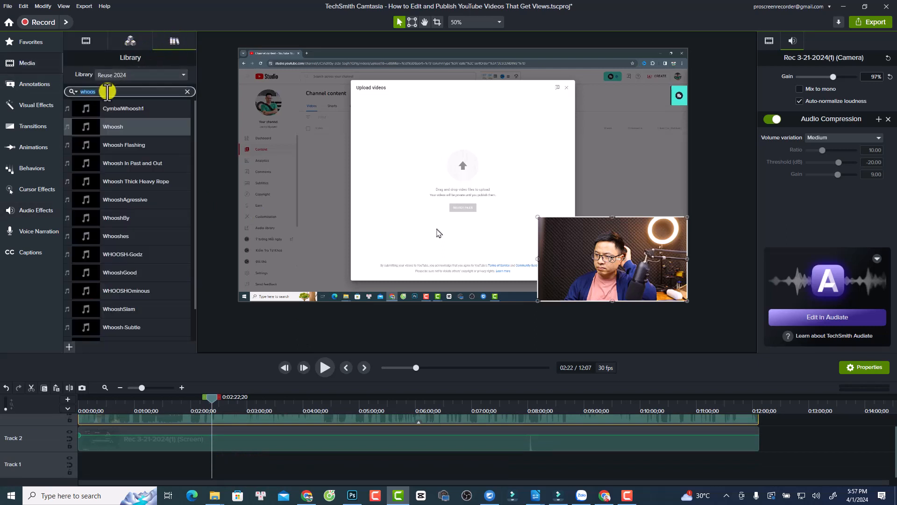
{"action": "type", "text": "night"}
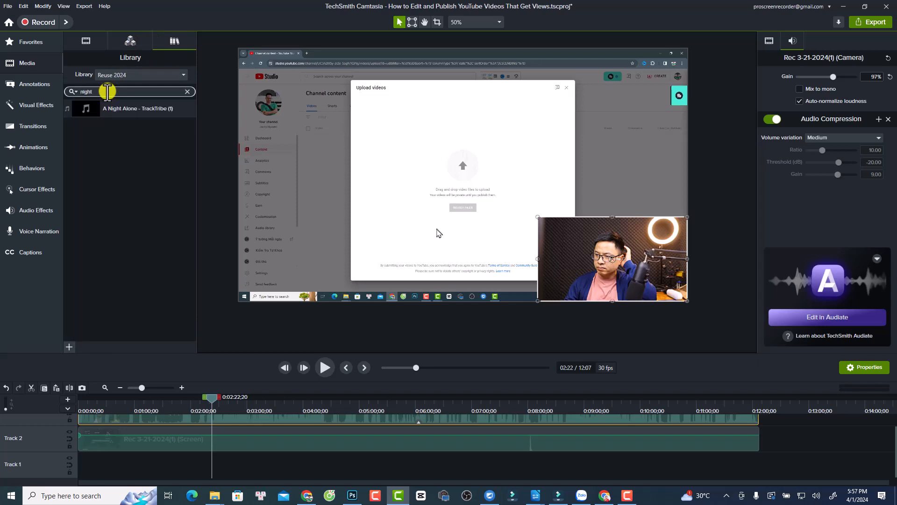
{"action": "left_click_drag", "start_coordinate": [94, 108], "coordinate": [77, 450]}
{"action": "left_click_drag", "start_coordinate": [133, 455], "coordinate": [119, 415]}
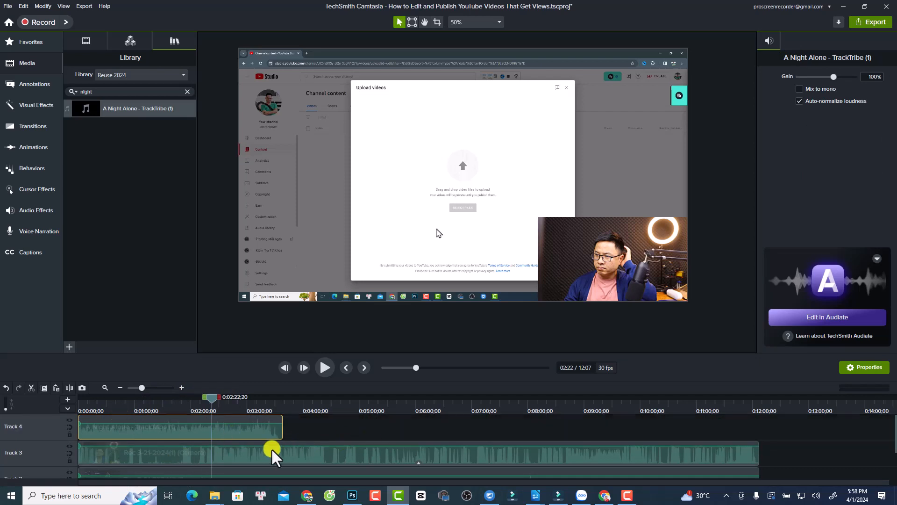
- Apply the Emphasize audio effect to the camera clip on Track 3
{"action": "left_click", "coordinate": [247, 455]}
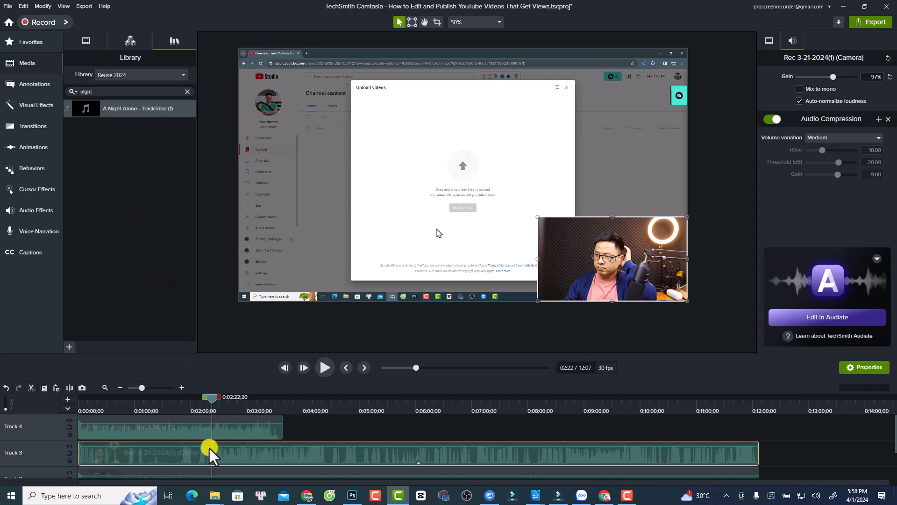
{"action": "left_click", "coordinate": [33, 211]}
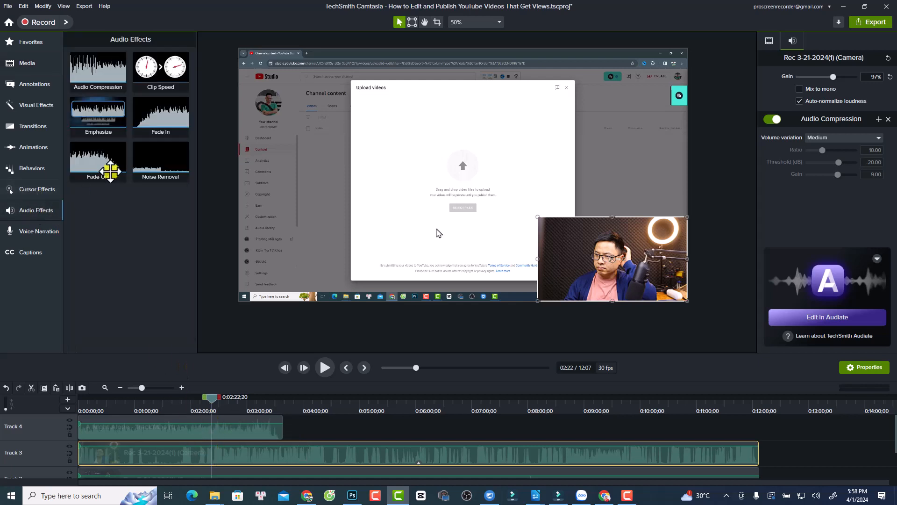
{"action": "left_click", "coordinate": [98, 108]}
{"action": "left_click_drag", "start_coordinate": [99, 108], "coordinate": [194, 447]}
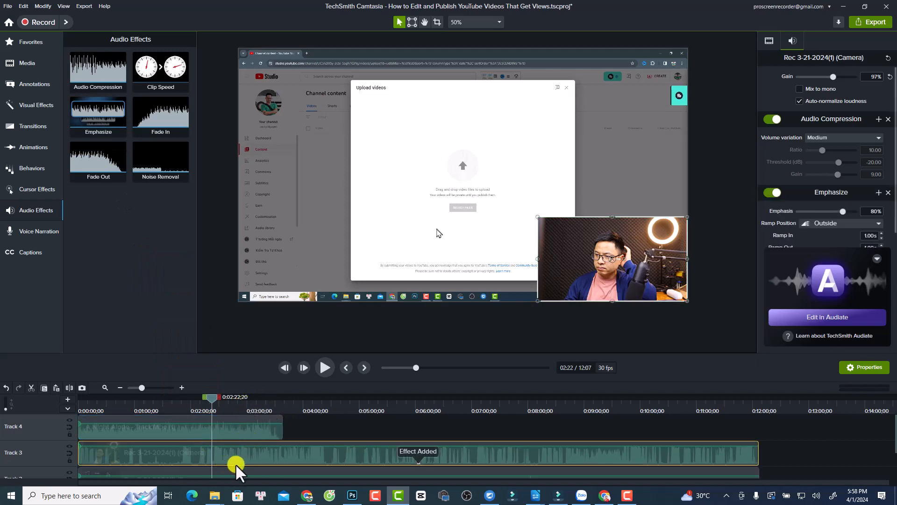
- Select the music clip on Track 4 and preview playback from 0:02:22;20 to hear the audio mix
{"action": "left_click", "coordinate": [222, 428]}
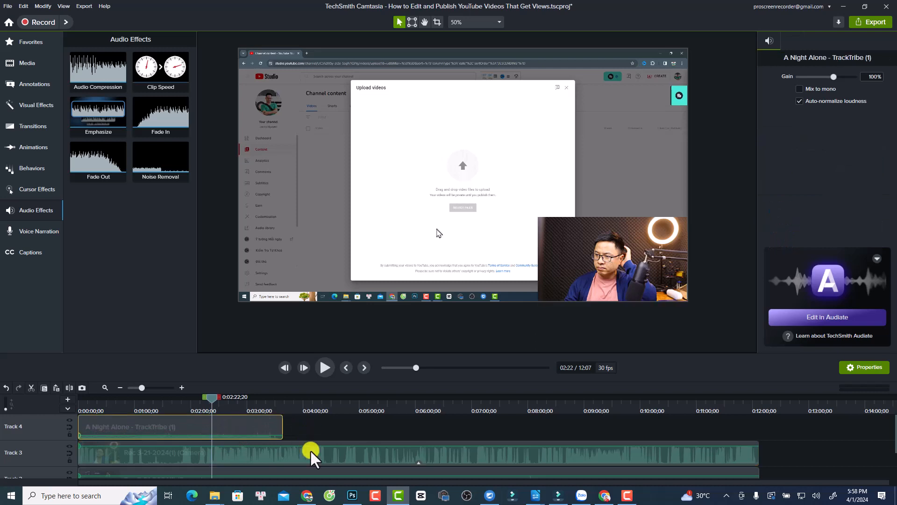
{"action": "key", "text": "space"}
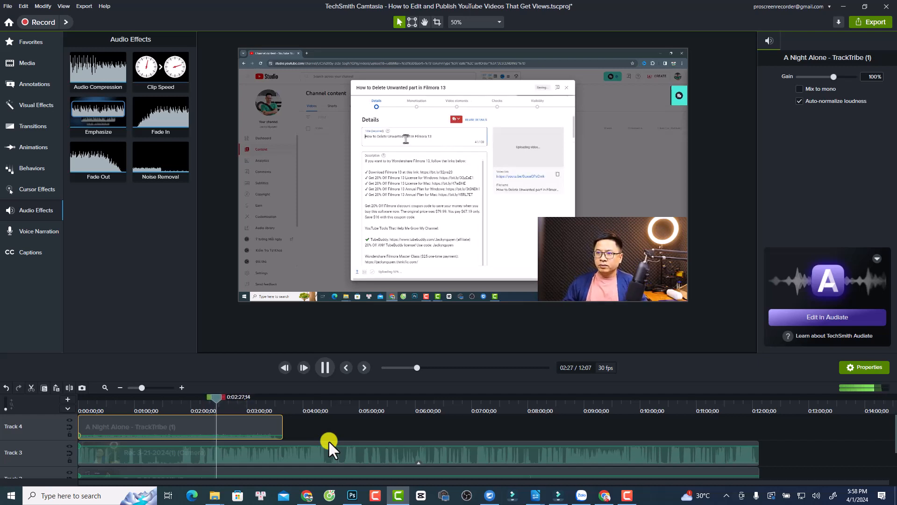
{"action": "key", "text": "space"}
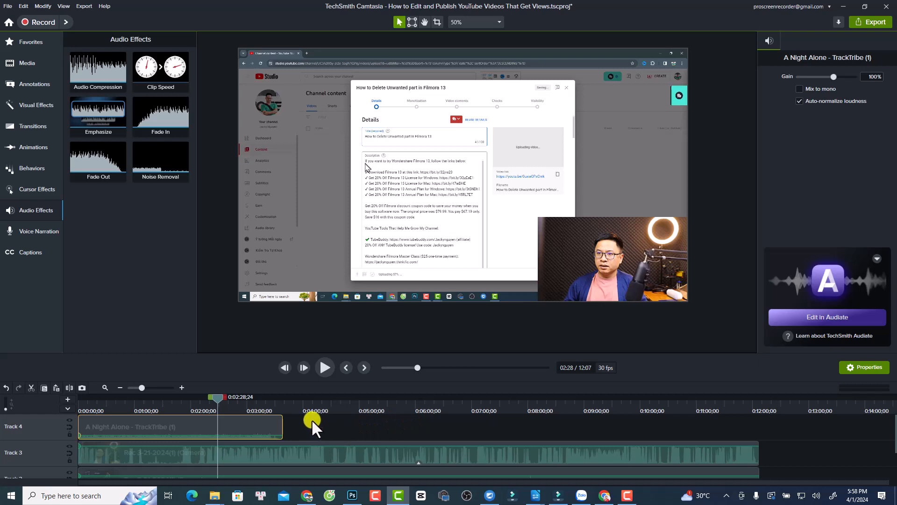
{"action": "key", "text": "ctrl+a"}
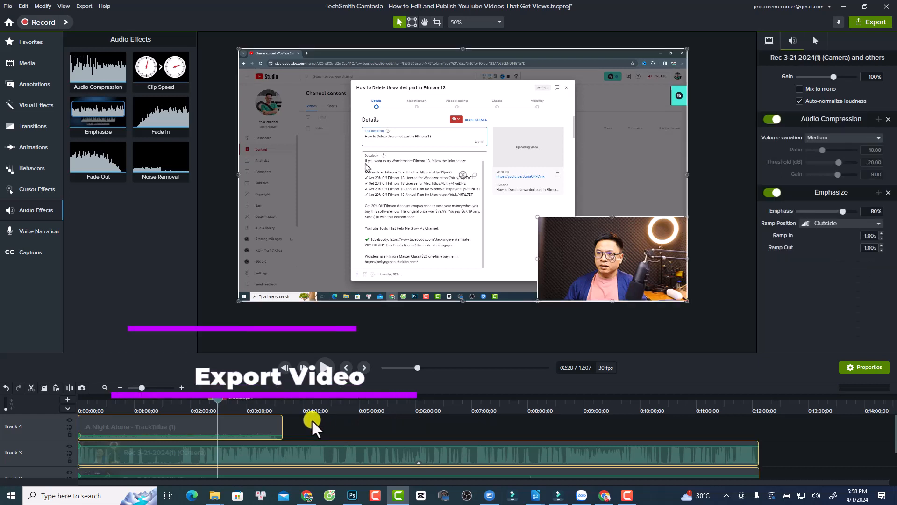
{"action": "key", "text": "Delete"}
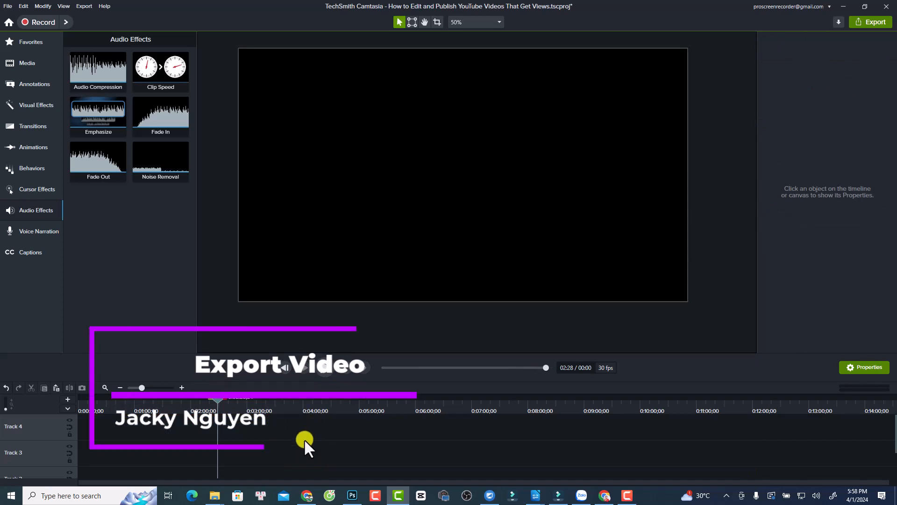
{"action": "key", "text": "ctrl+z"}
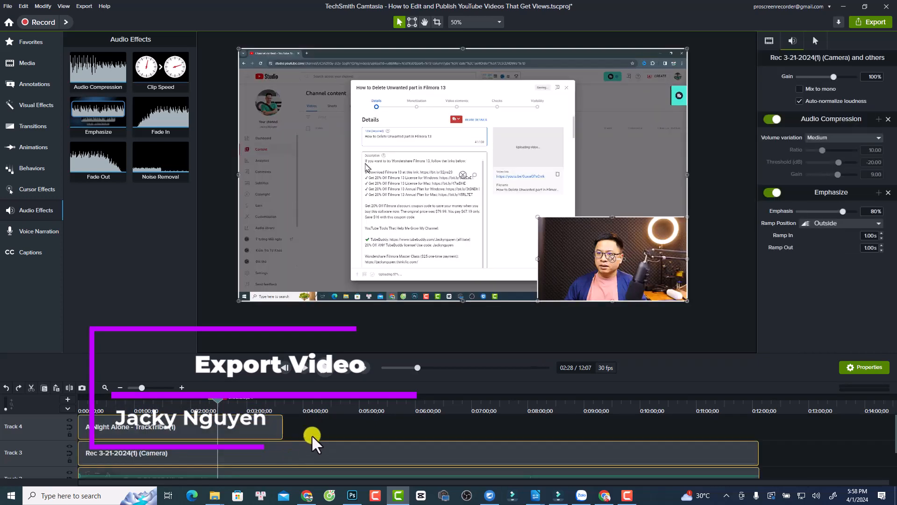
- Split the selected clips at the playhead position 0:02:28;24 and clear the selection
{"action": "scroll", "coordinate": [281, 439], "scroll_direction": "down", "scroll_amount": 2}
{"action": "left_click", "coordinate": [300, 469]}
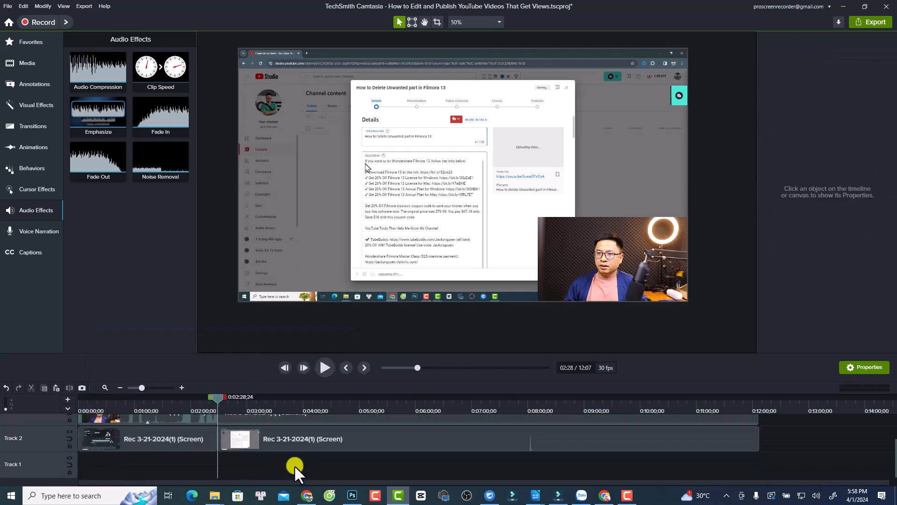
- Select the clips at the start of the timeline and split them at 0:00:20;29
{"action": "scroll", "coordinate": [291, 470], "scroll_direction": "up", "scroll_amount": 1}
{"action": "left_click", "coordinate": [291, 470]}
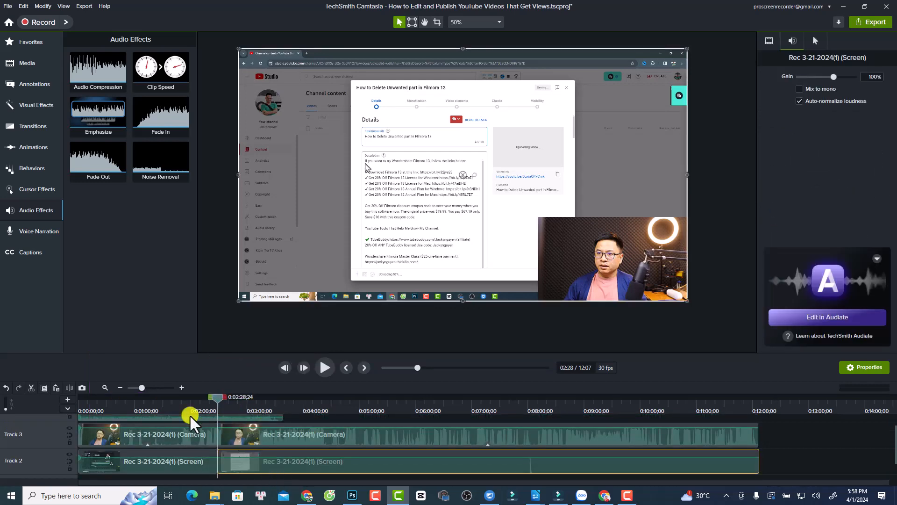
{"action": "left_click", "coordinate": [110, 404]}
{"action": "left_click_drag", "start_coordinate": [110, 397], "coordinate": [100, 396]}
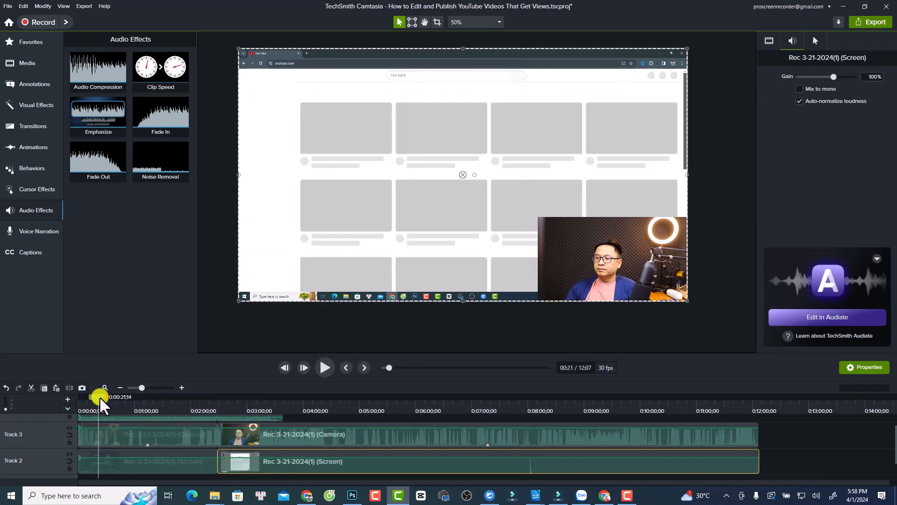
{"action": "left_click_drag", "start_coordinate": [149, 475], "coordinate": [117, 416]}
{"action": "left_click", "coordinate": [210, 477]}
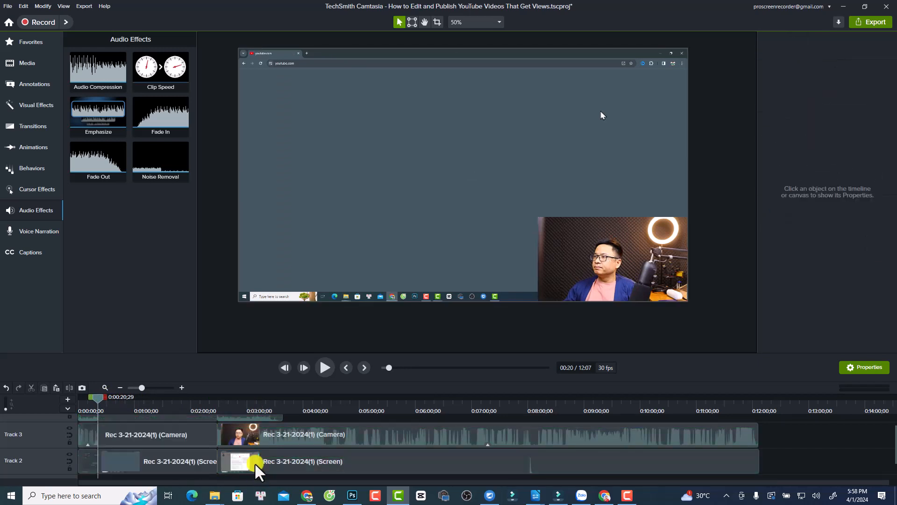
- Delete all clips after 0:00:20;29, fit the remaining clips to the timeline and place the playhead at 0:00:11;24
{"action": "scroll", "coordinate": [255, 463], "scroll_direction": "up", "scroll_amount": 1}
{"action": "left_click_drag", "start_coordinate": [318, 419], "coordinate": [189, 470]}
{"action": "key", "text": "Delete"}
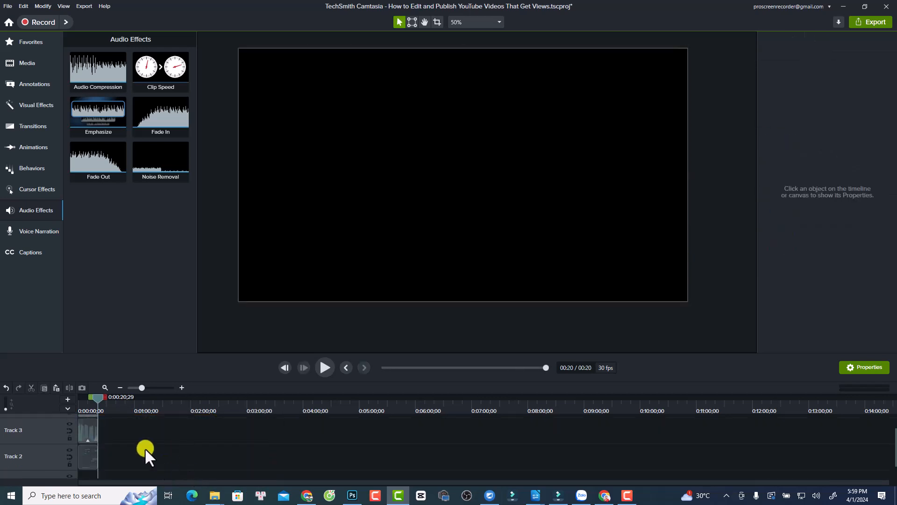
{"action": "left_click", "coordinate": [103, 388]}
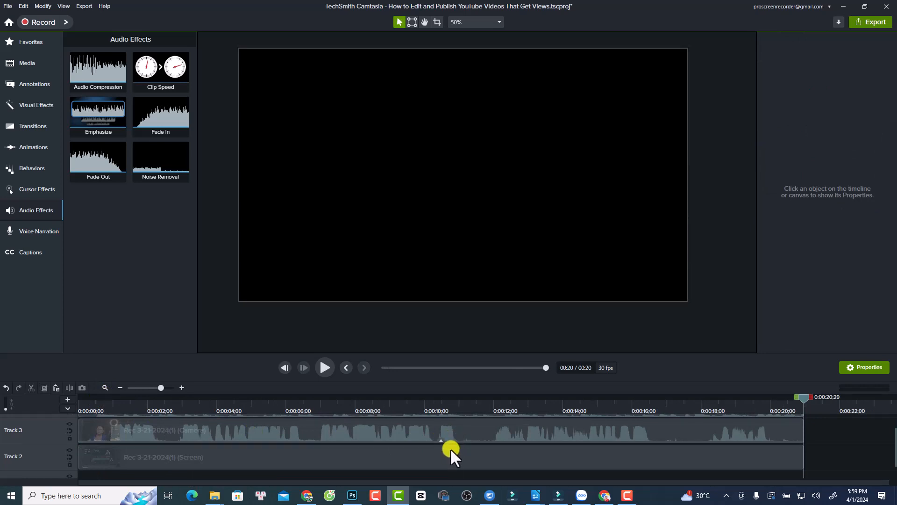
{"action": "left_click", "coordinate": [486, 405]}
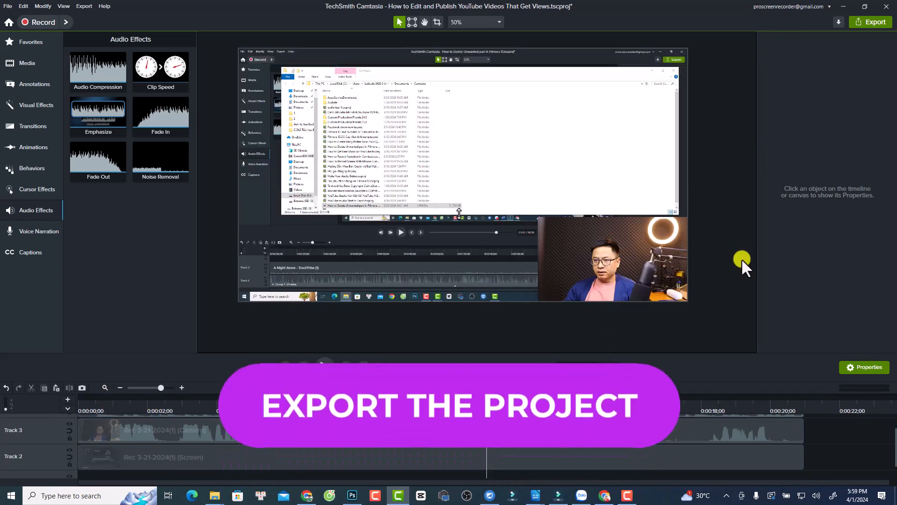
- Start a local file export named example with the file type MP4 (recommended)
{"action": "left_click", "coordinate": [874, 21]}
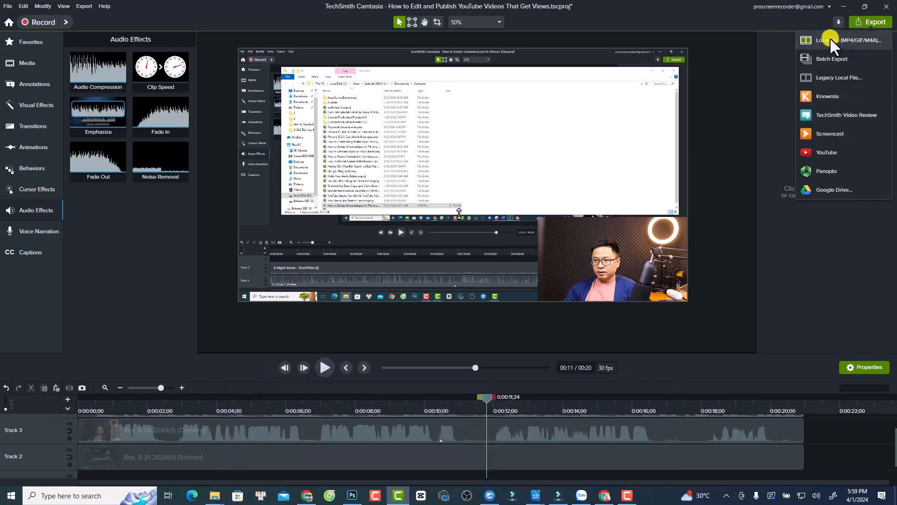
{"action": "left_click", "coordinate": [824, 39]}
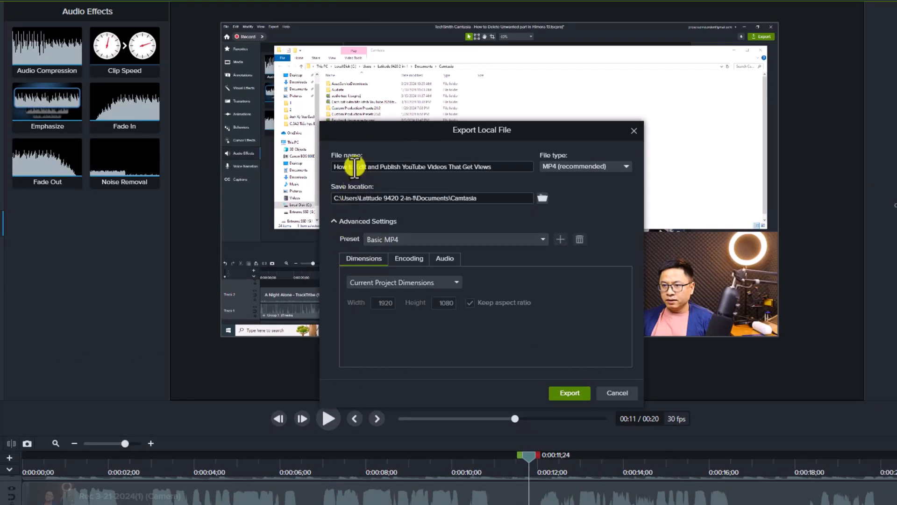
{"action": "triple_click", "coordinate": [355, 167]}
{"action": "type", "text": "e"}
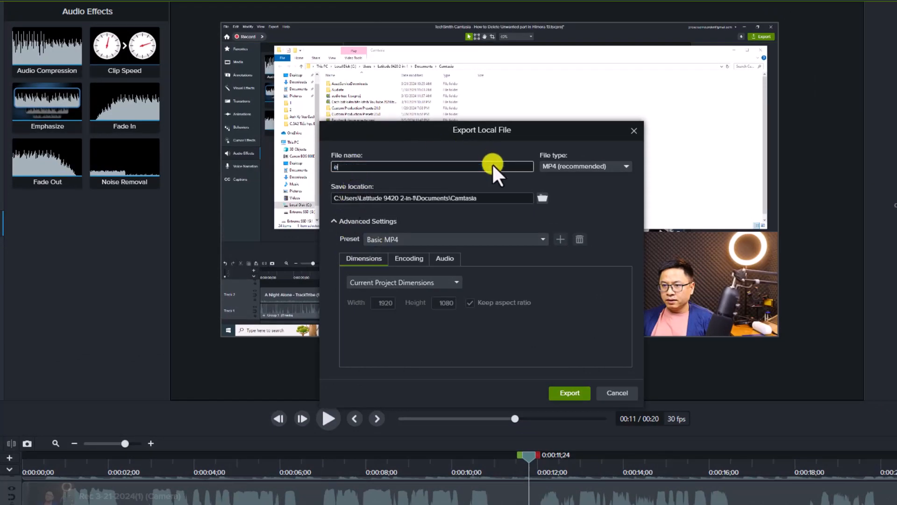
{"action": "type", "text": "xample"}
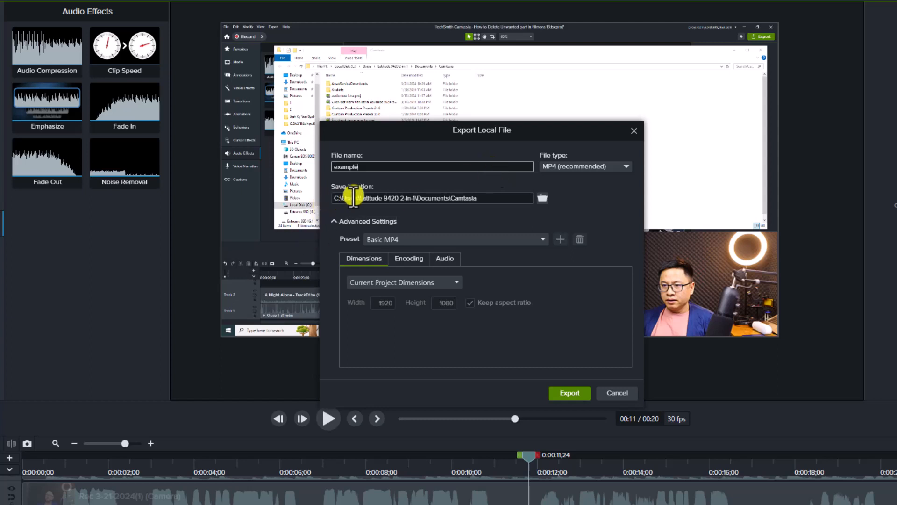
{"action": "left_click", "coordinate": [624, 166]}
{"action": "left_click", "coordinate": [606, 165]}
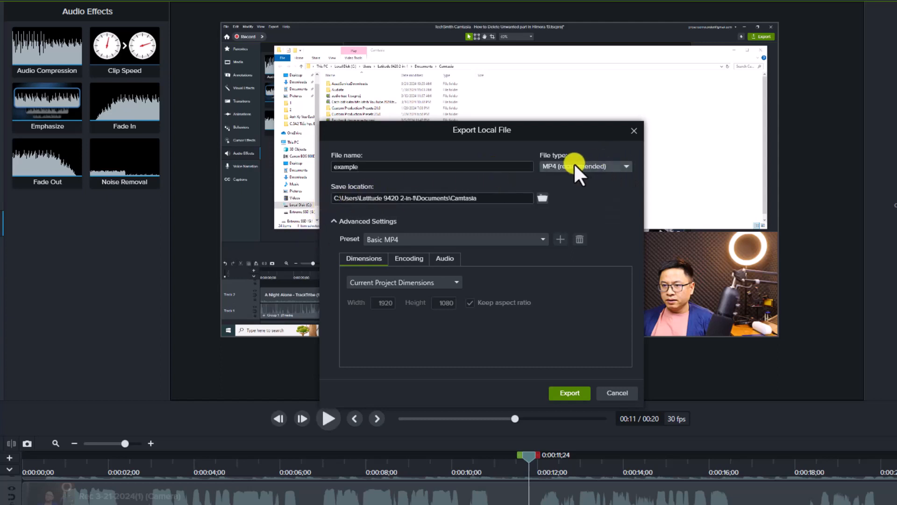
{"action": "left_click", "coordinate": [624, 166]}
{"action": "left_click", "coordinate": [551, 165]}
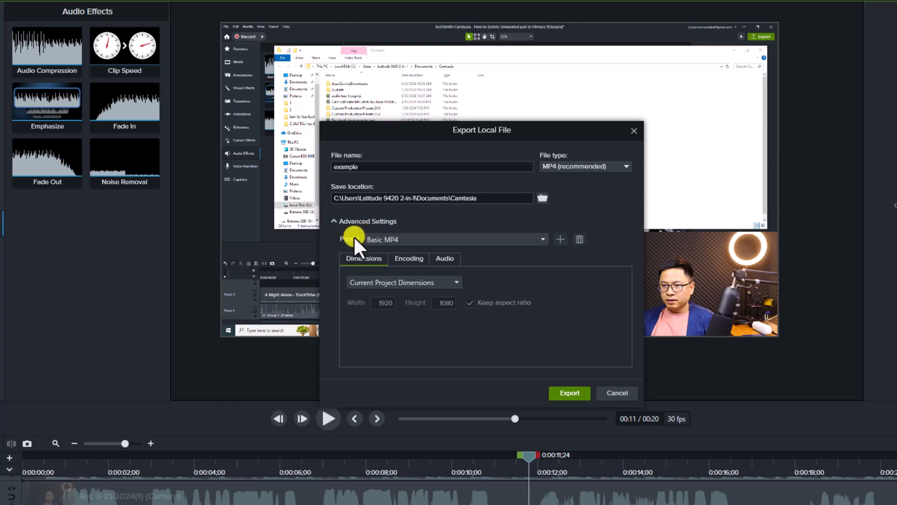
- Browse the export presets and choose Basic MP4
{"action": "left_click", "coordinate": [459, 234]}
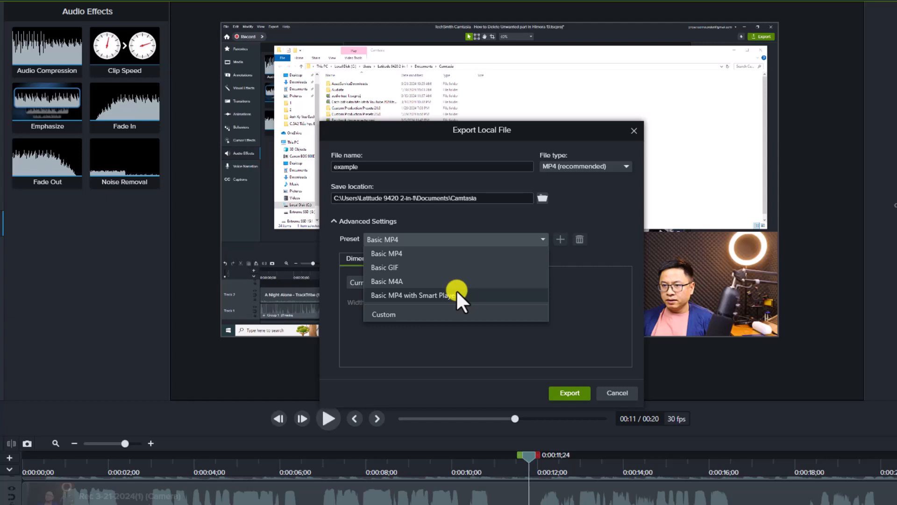
{"action": "left_click", "coordinate": [421, 293]}
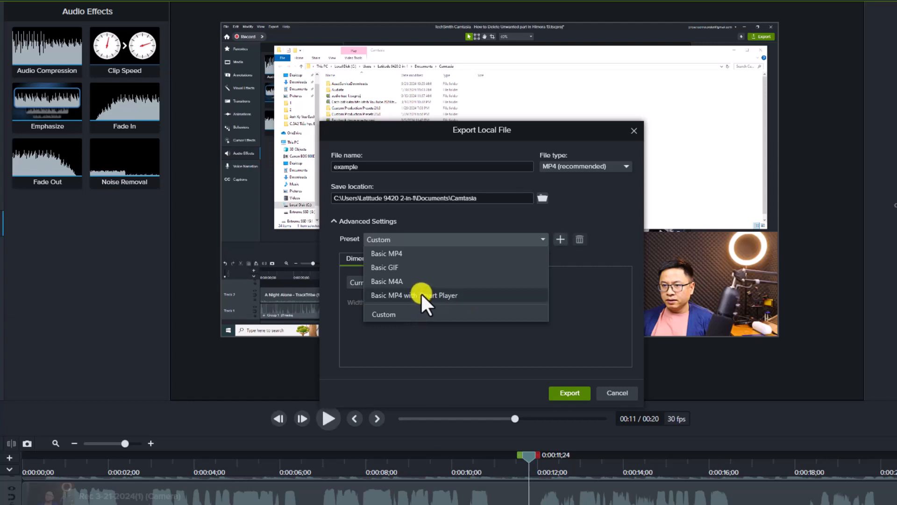
{"action": "left_click", "coordinate": [389, 252]}
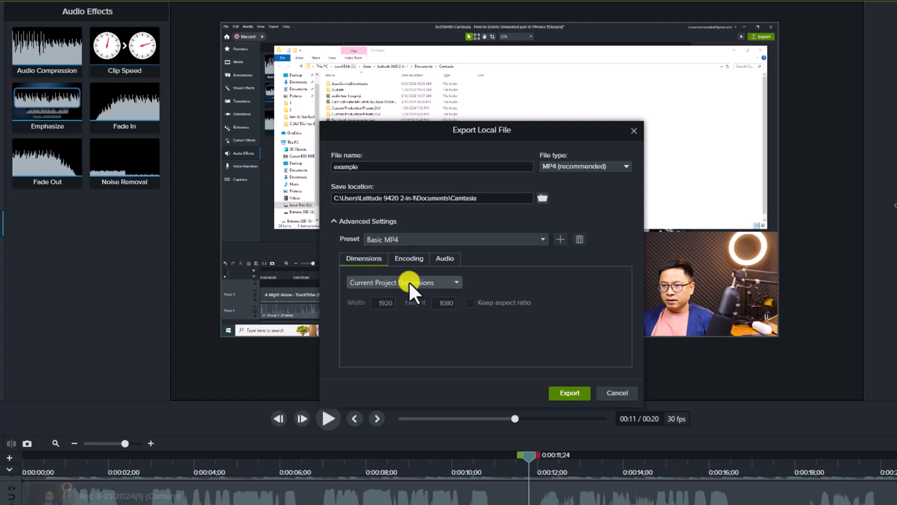
- Review the export's frame rate and quality settings and the available audio bit rates
{"action": "left_click", "coordinate": [408, 257]}
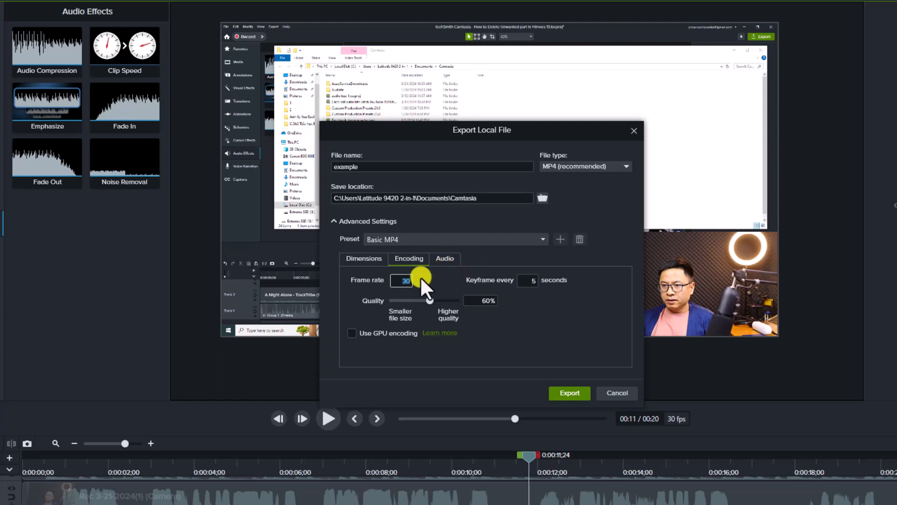
{"action": "left_click", "coordinate": [488, 300]}
{"action": "left_click", "coordinate": [420, 262]}
{"action": "left_click", "coordinate": [442, 259]}
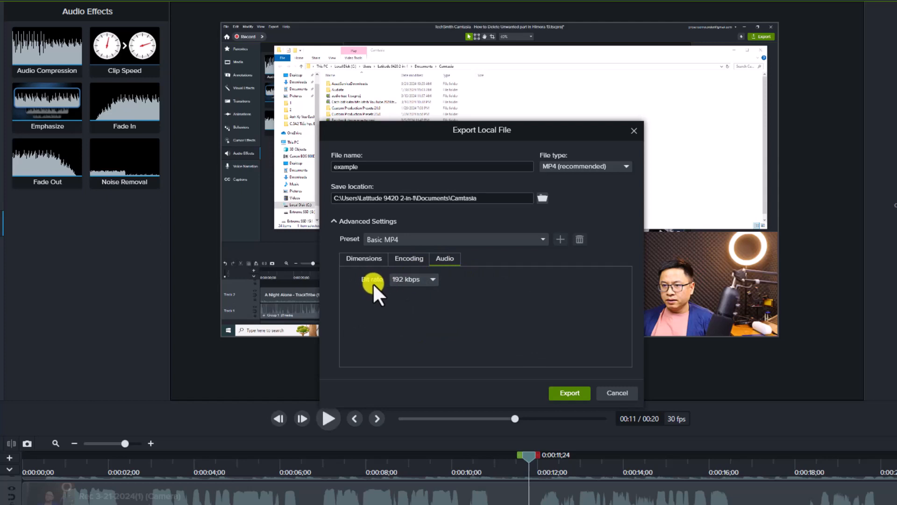
{"action": "left_click", "coordinate": [425, 280]}
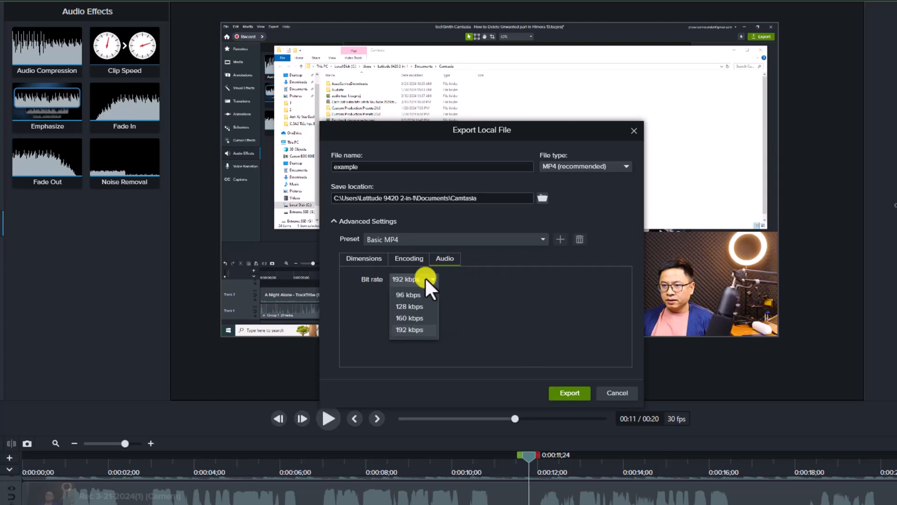
{"action": "left_click", "coordinate": [402, 279]}
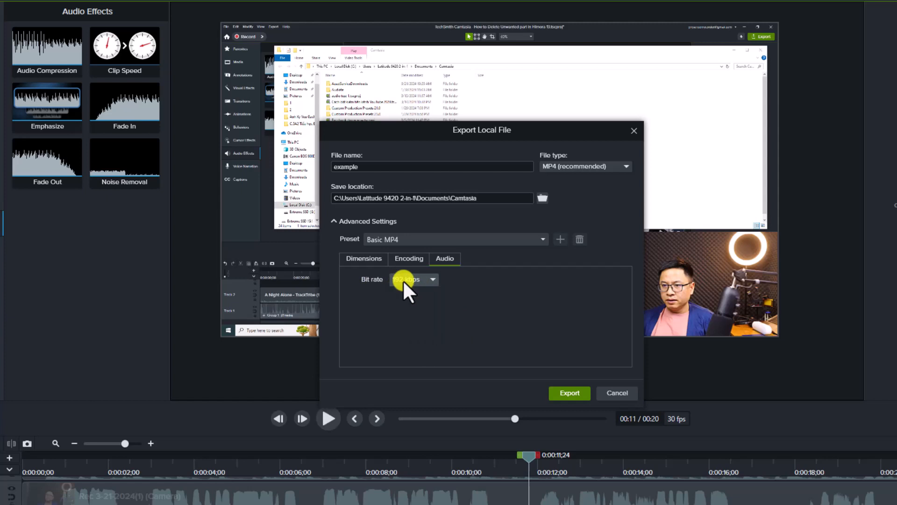
- Export the video and open the folder containing the exported file
{"action": "left_click", "coordinate": [567, 392]}
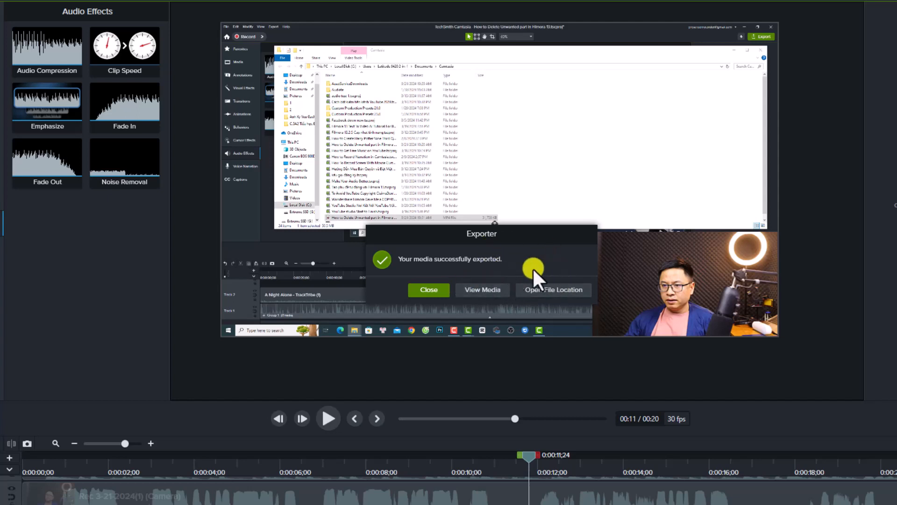
{"action": "left_click", "coordinate": [553, 290]}
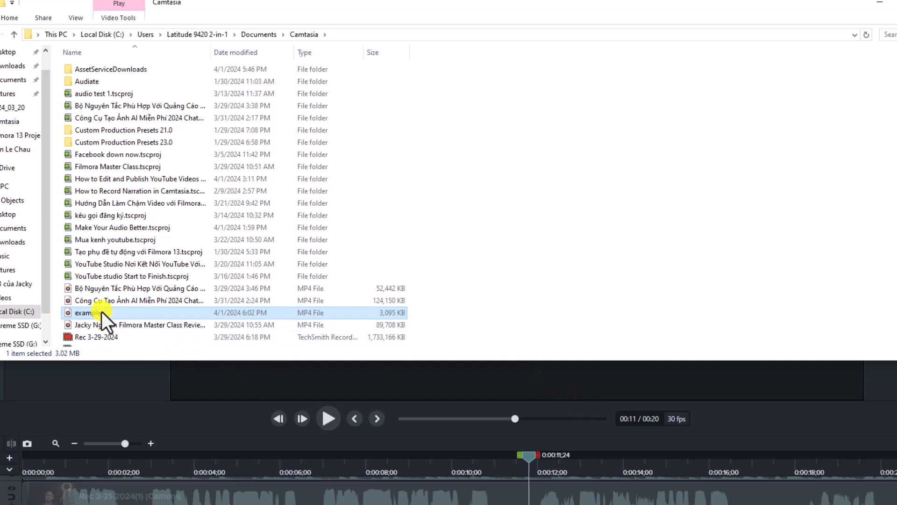
- Play the exported example video, skip to about its middle, and close the player
{"action": "key", "text": "Return"}
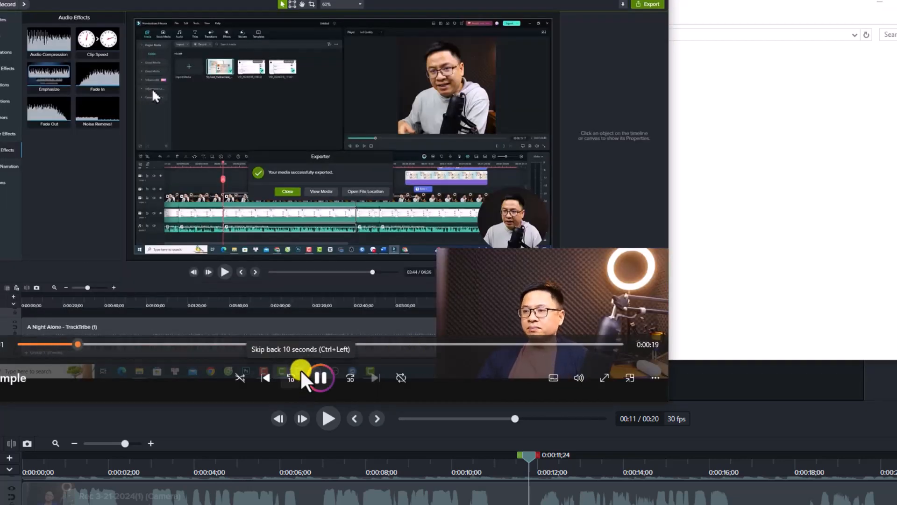
{"action": "left_click_drag", "start_coordinate": [238, 343], "coordinate": [314, 344]}
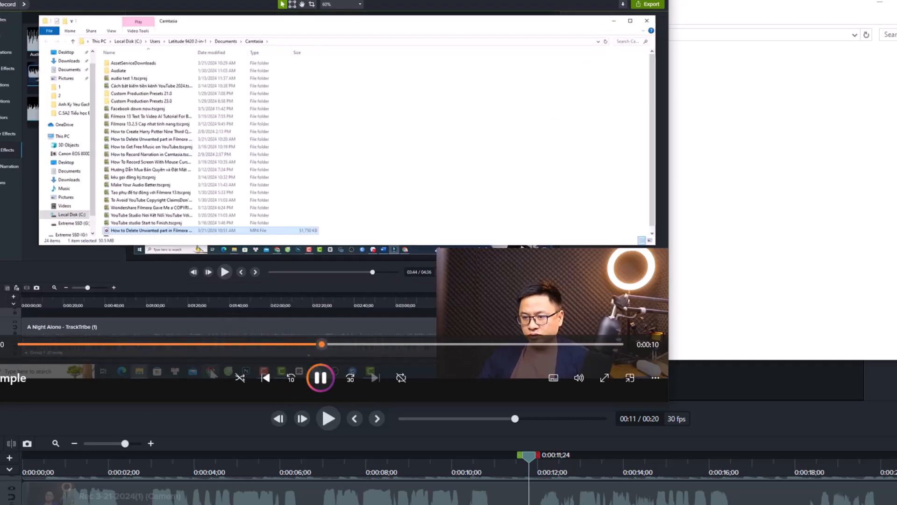
{"action": "left_click", "coordinate": [655, 0]}
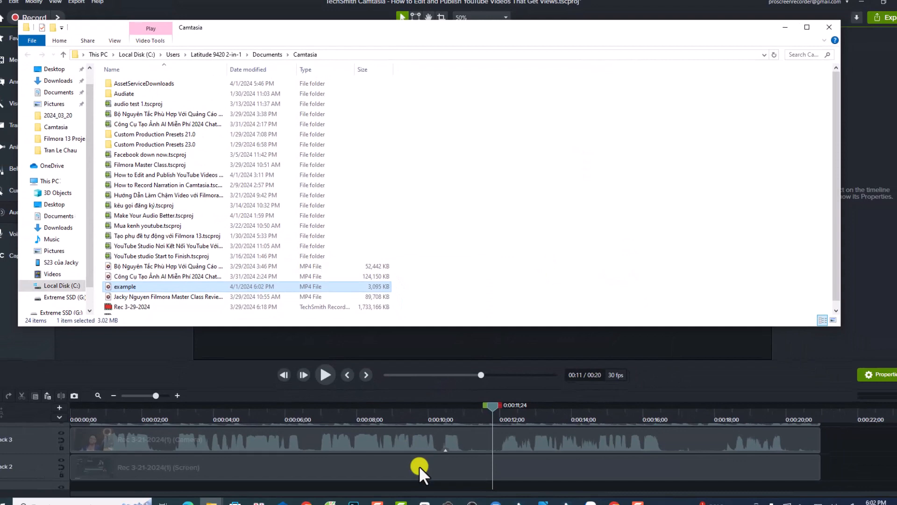
- Return to Camtasia, select the timeline range from 0:00:06;20 to 0:00:11;18 and open the export settings for that selection
{"action": "left_click", "coordinate": [419, 465]}
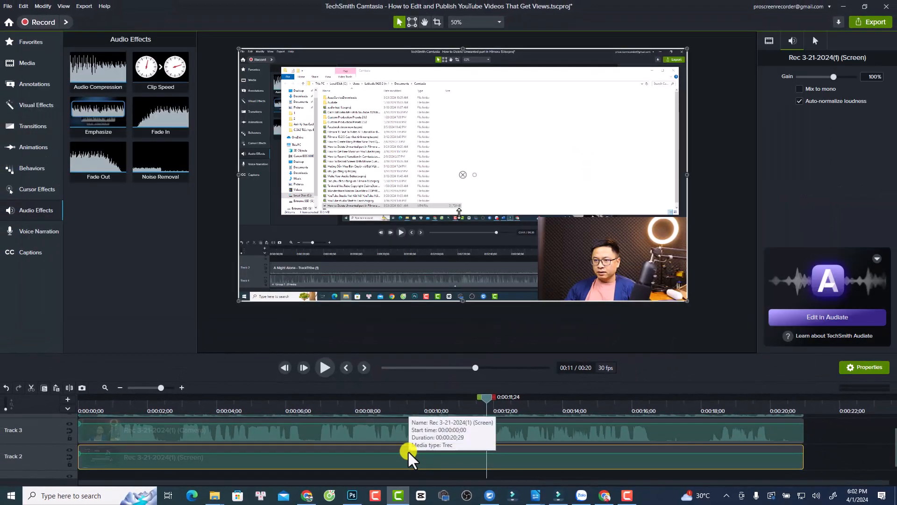
{"action": "left_click", "coordinate": [309, 403]}
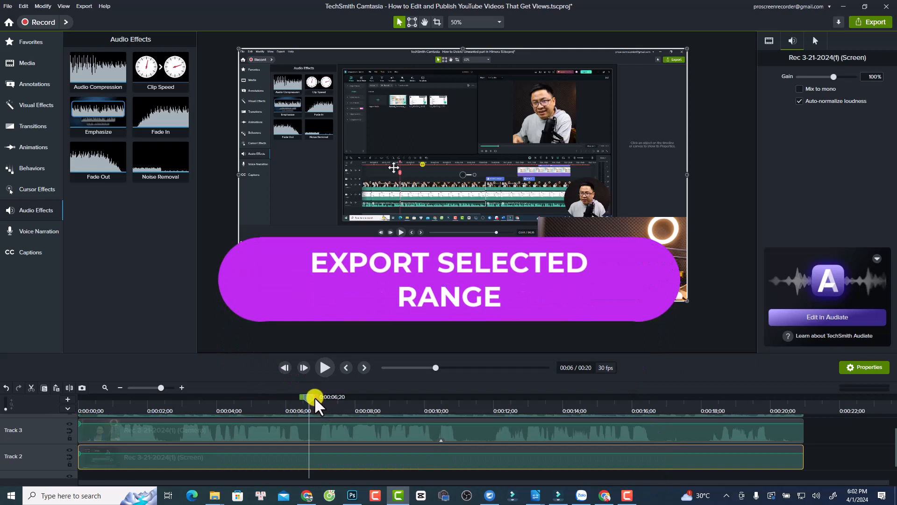
{"action": "left_click_drag", "start_coordinate": [315, 397], "coordinate": [485, 394]}
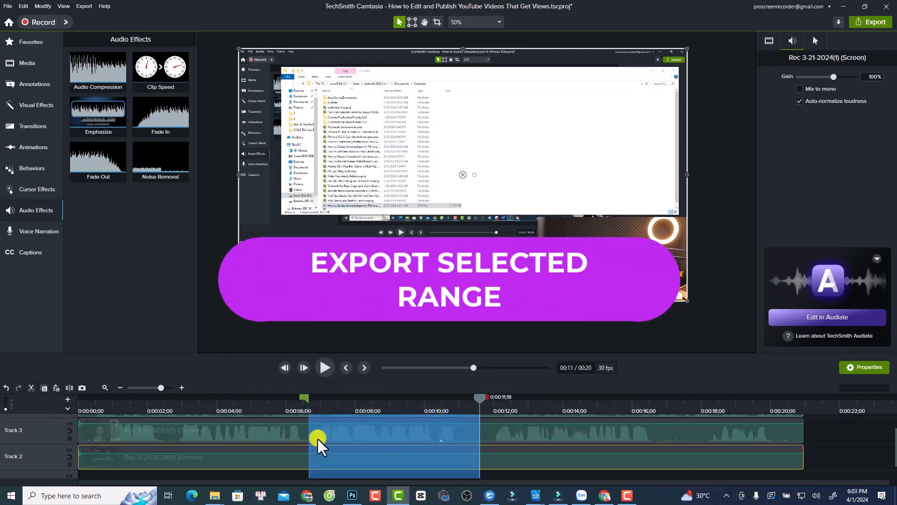
{"action": "right_click", "coordinate": [365, 430]}
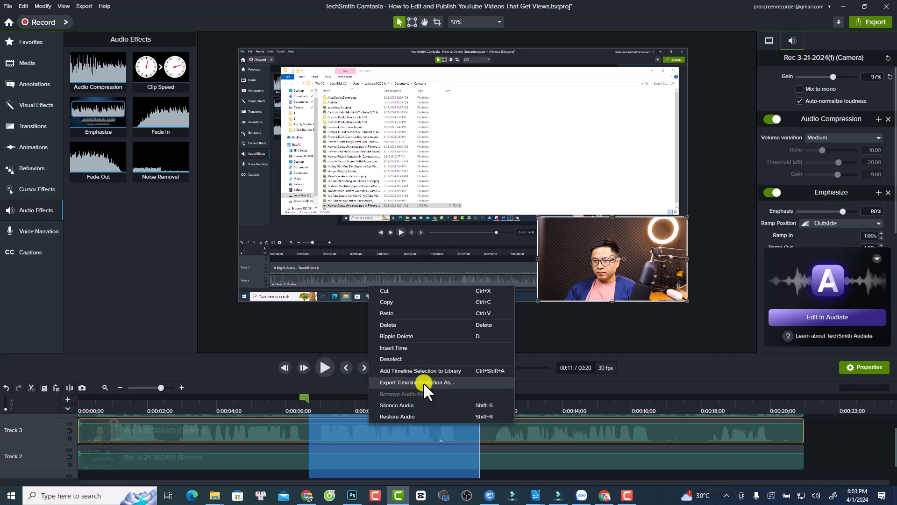
{"action": "left_click", "coordinate": [421, 382]}
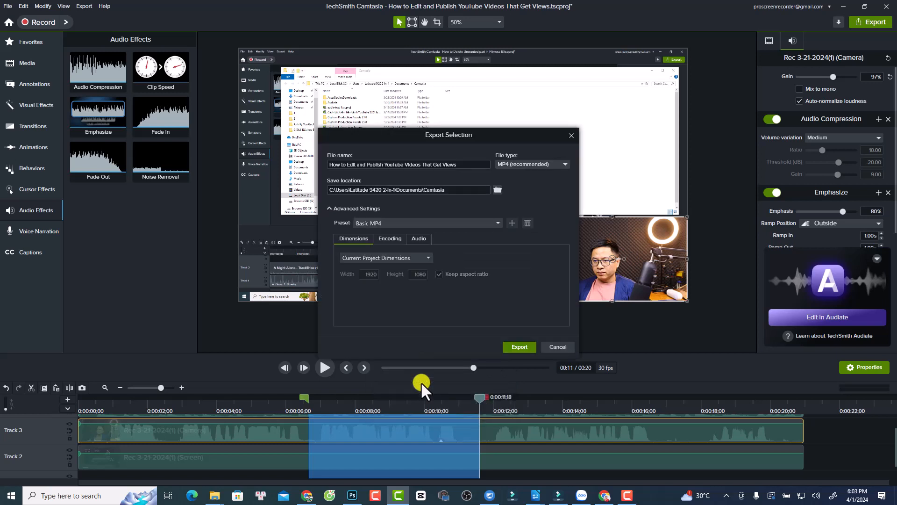